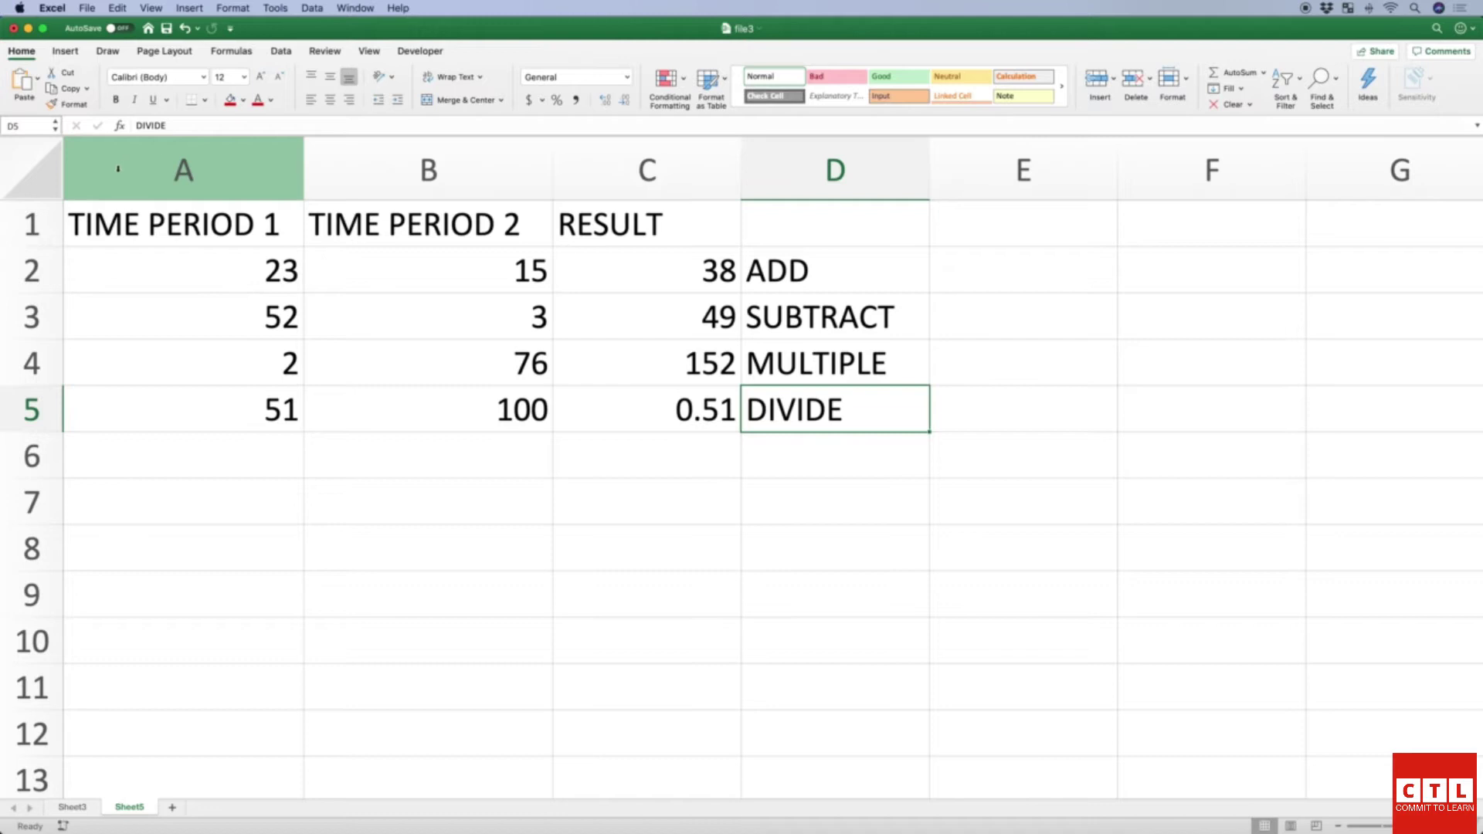
Step: Insert a blank column before the TIME PERIOD 1 column
right_click(210, 163)
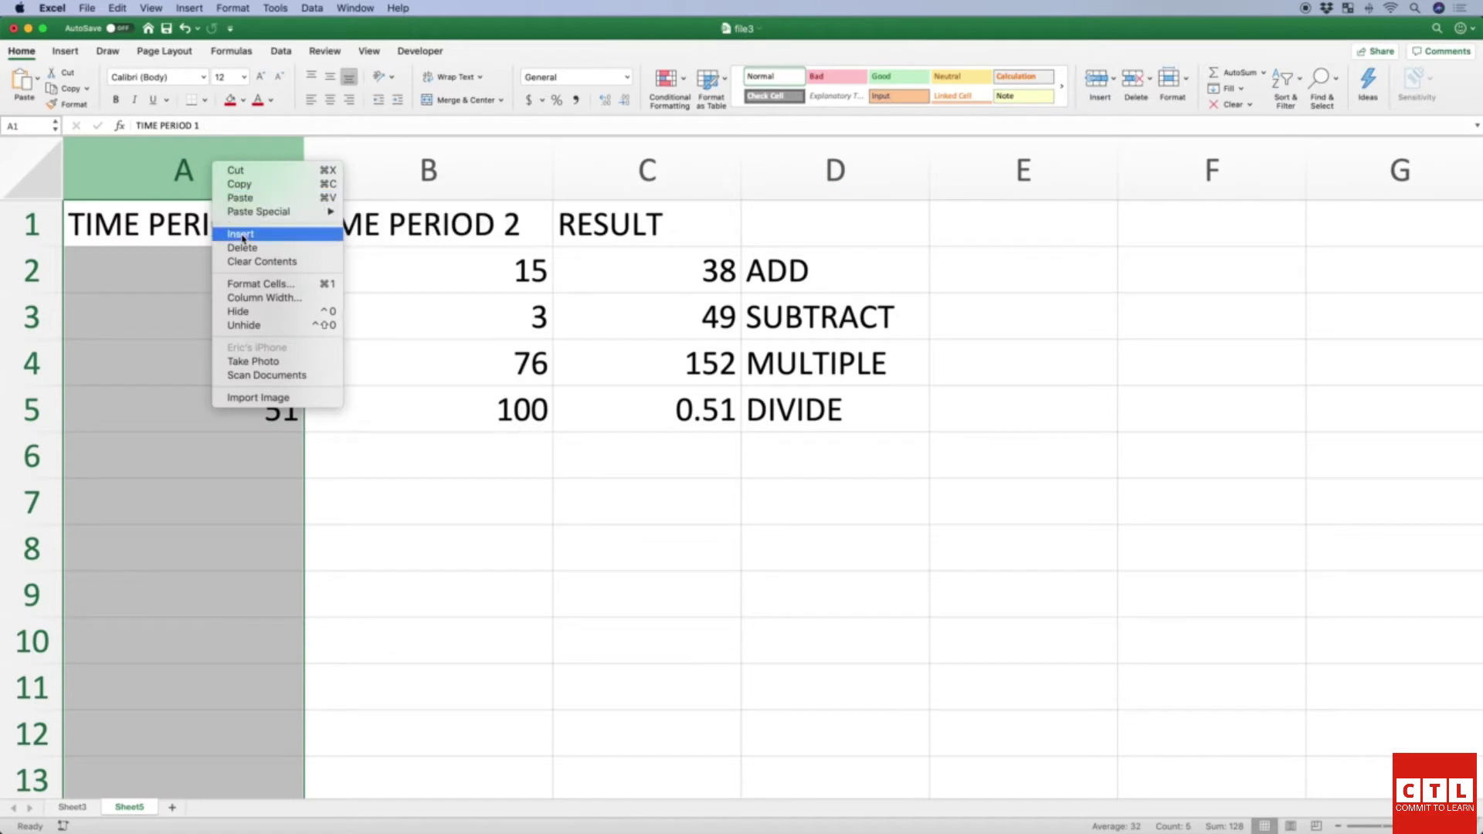
key("Escape")
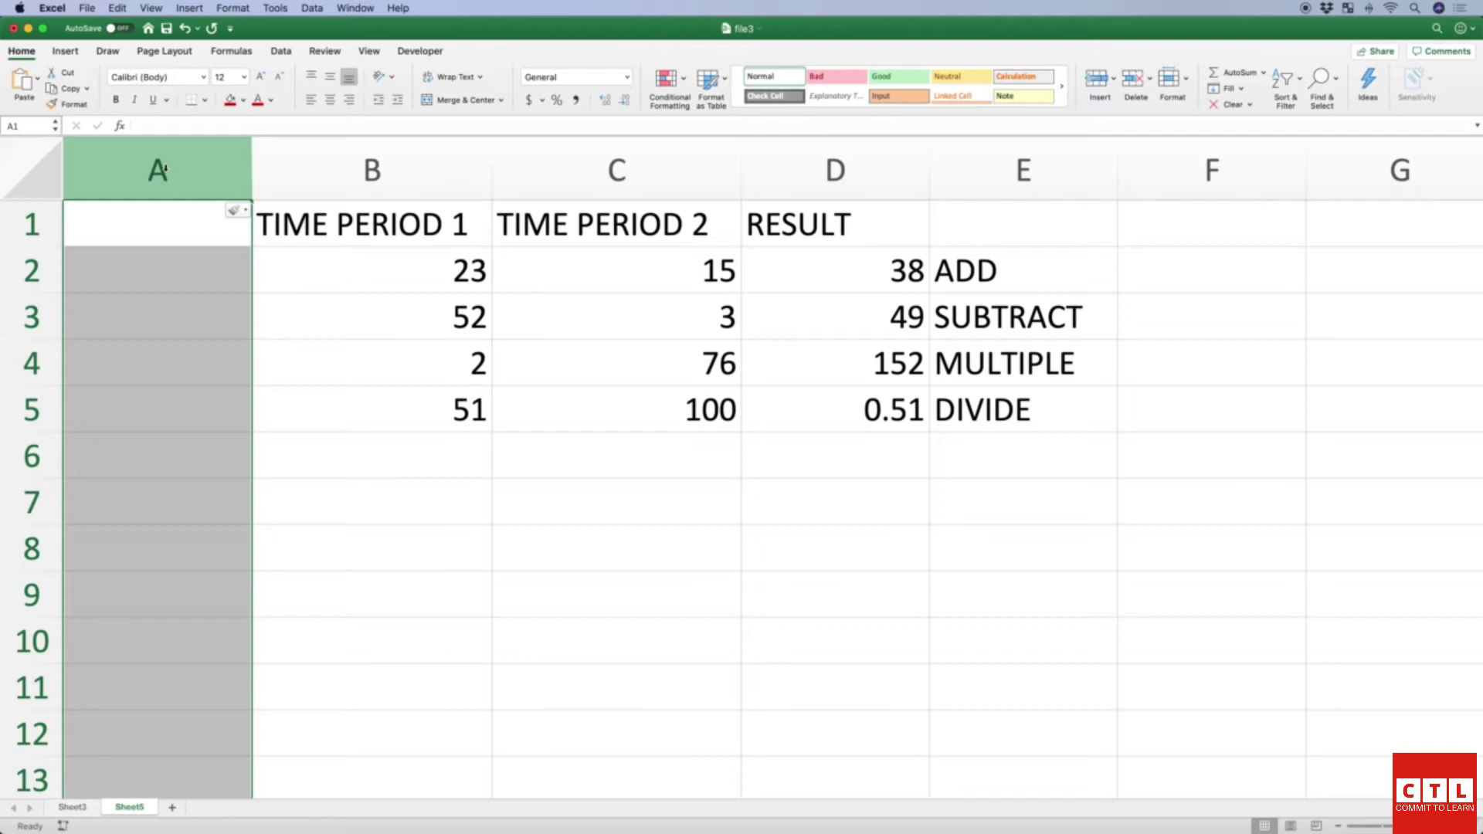
left_click_drag(199, 172, 313, 175)
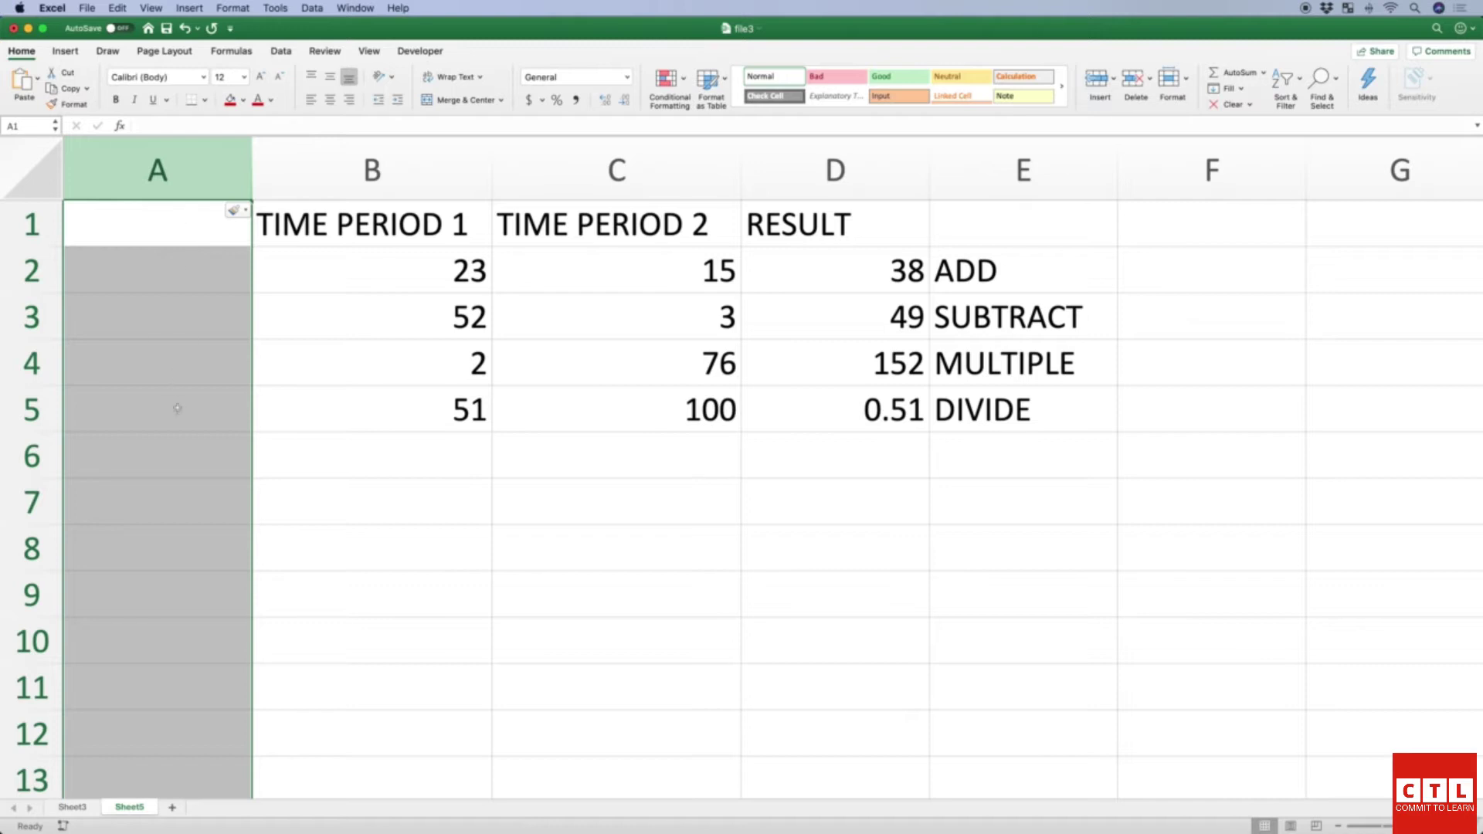
Step: Enter the row label TOTAL in cell A6
left_click(179, 456)
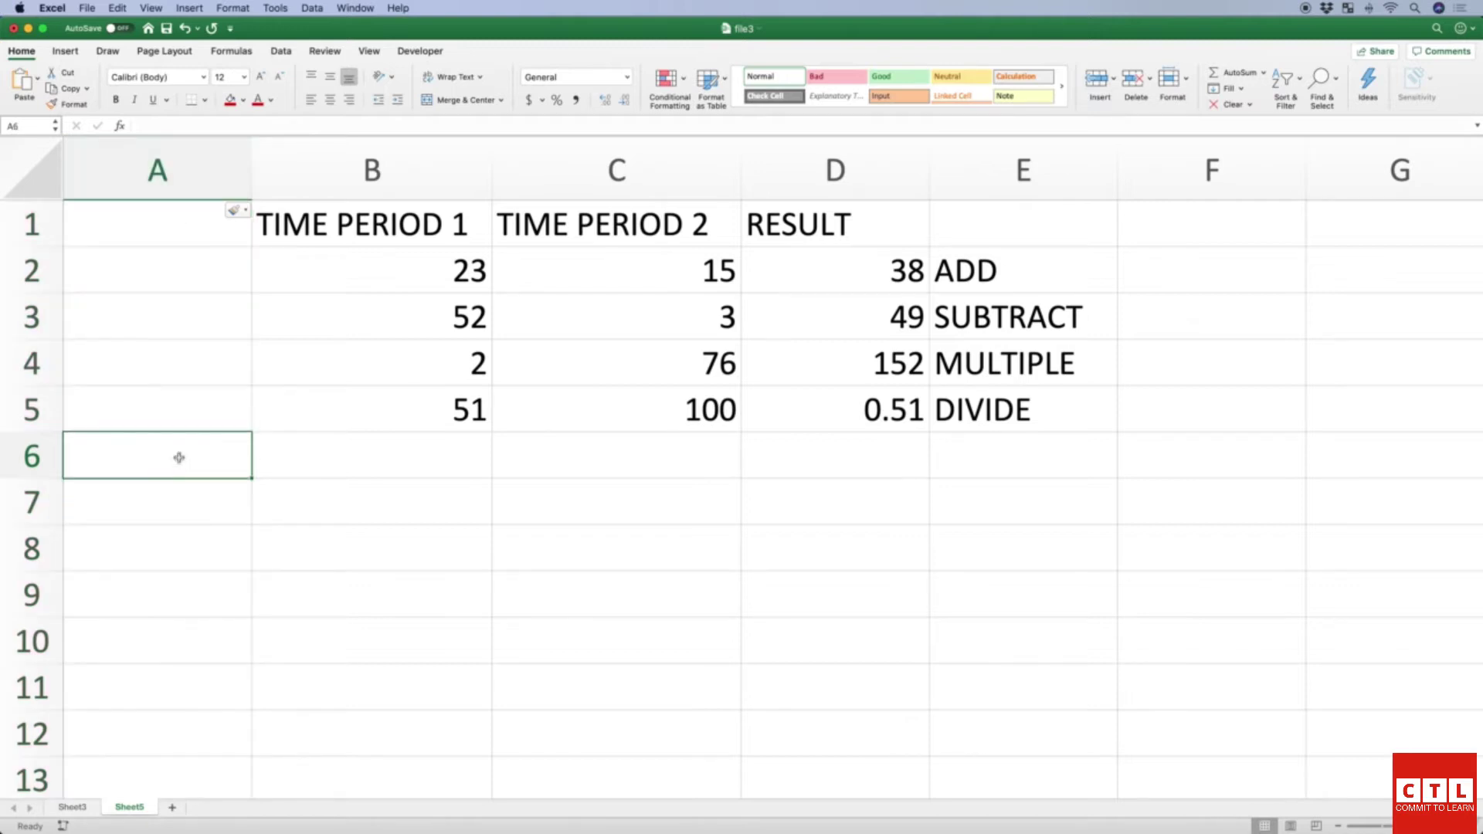
type("TOTAL")
key("Tab")
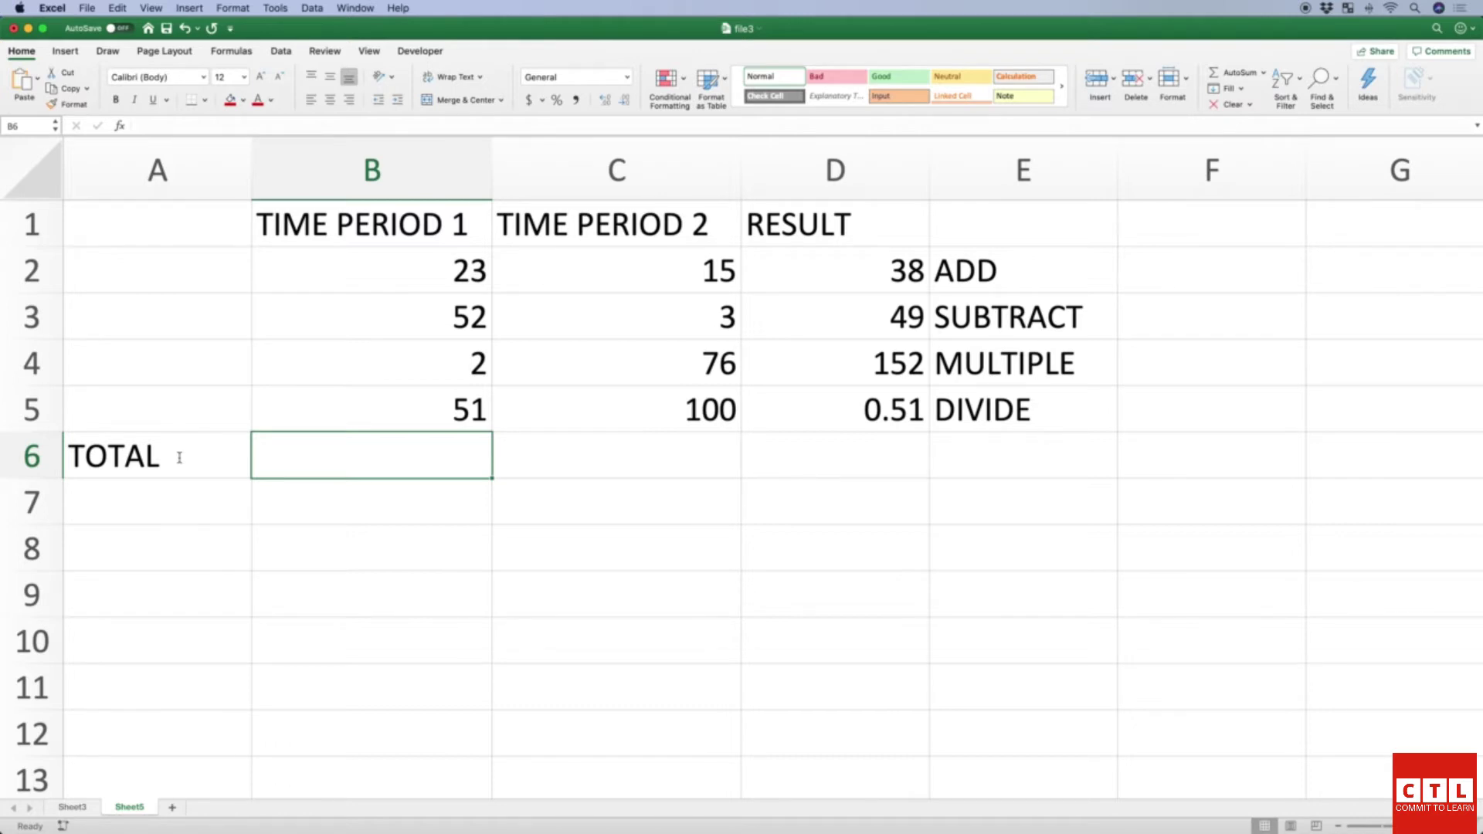
Step: Build the formula =B2+B3+B4+B5 in cell B6 by referencing each TIME PERIOD 1 value
type("=")
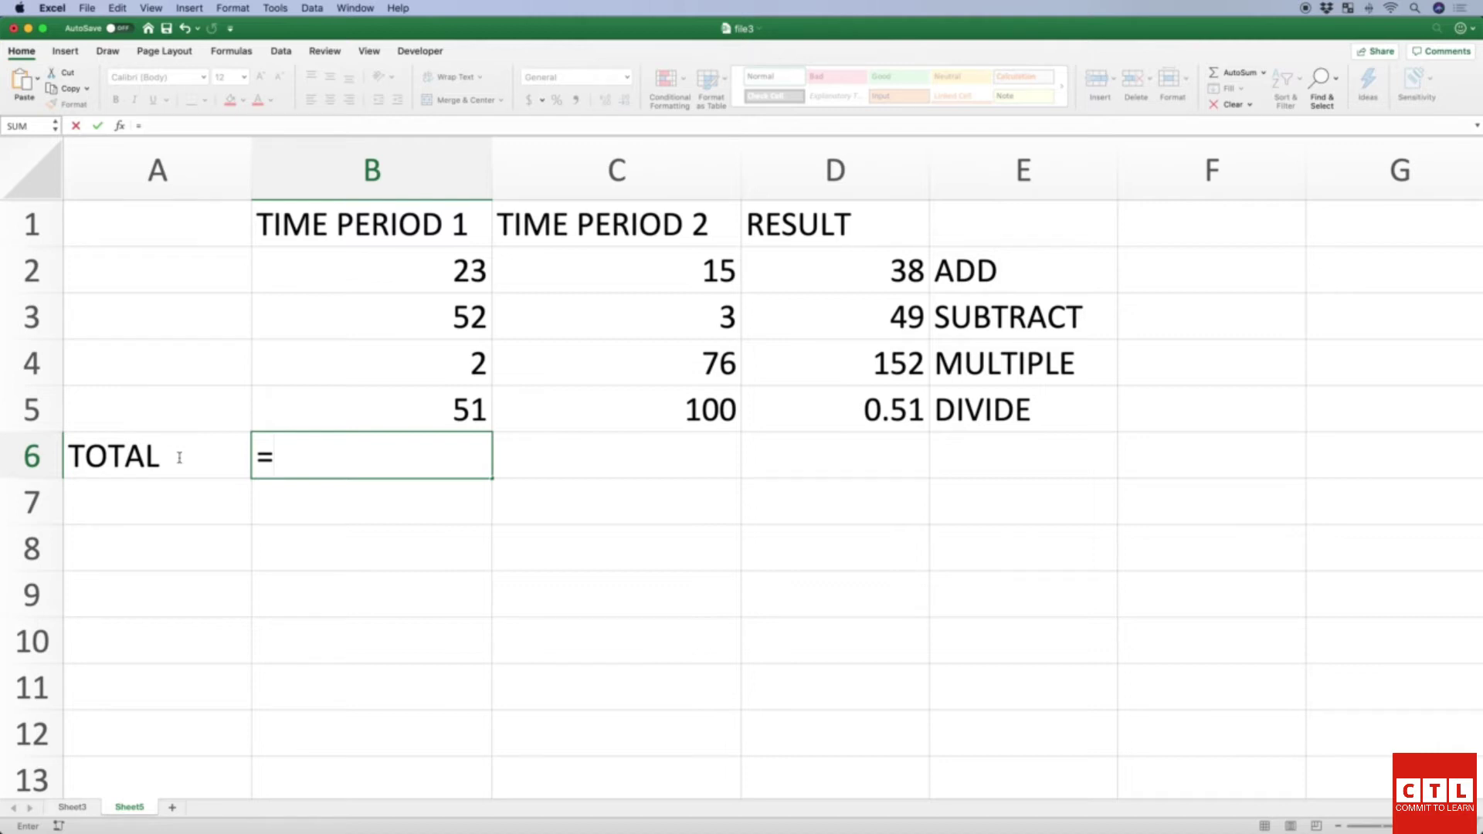
key("Up")
key("Up")
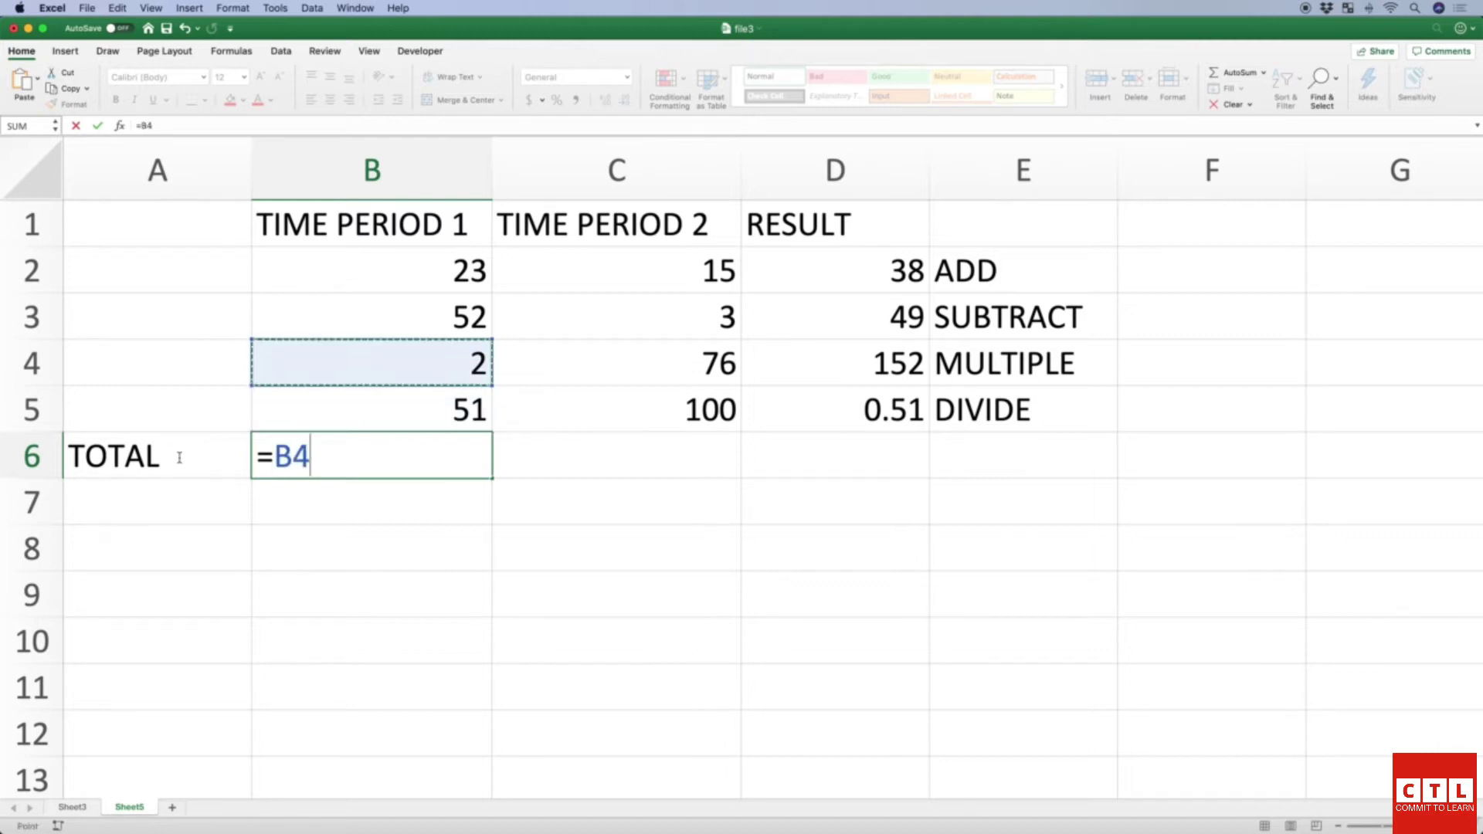
key("Up")
key("Up")
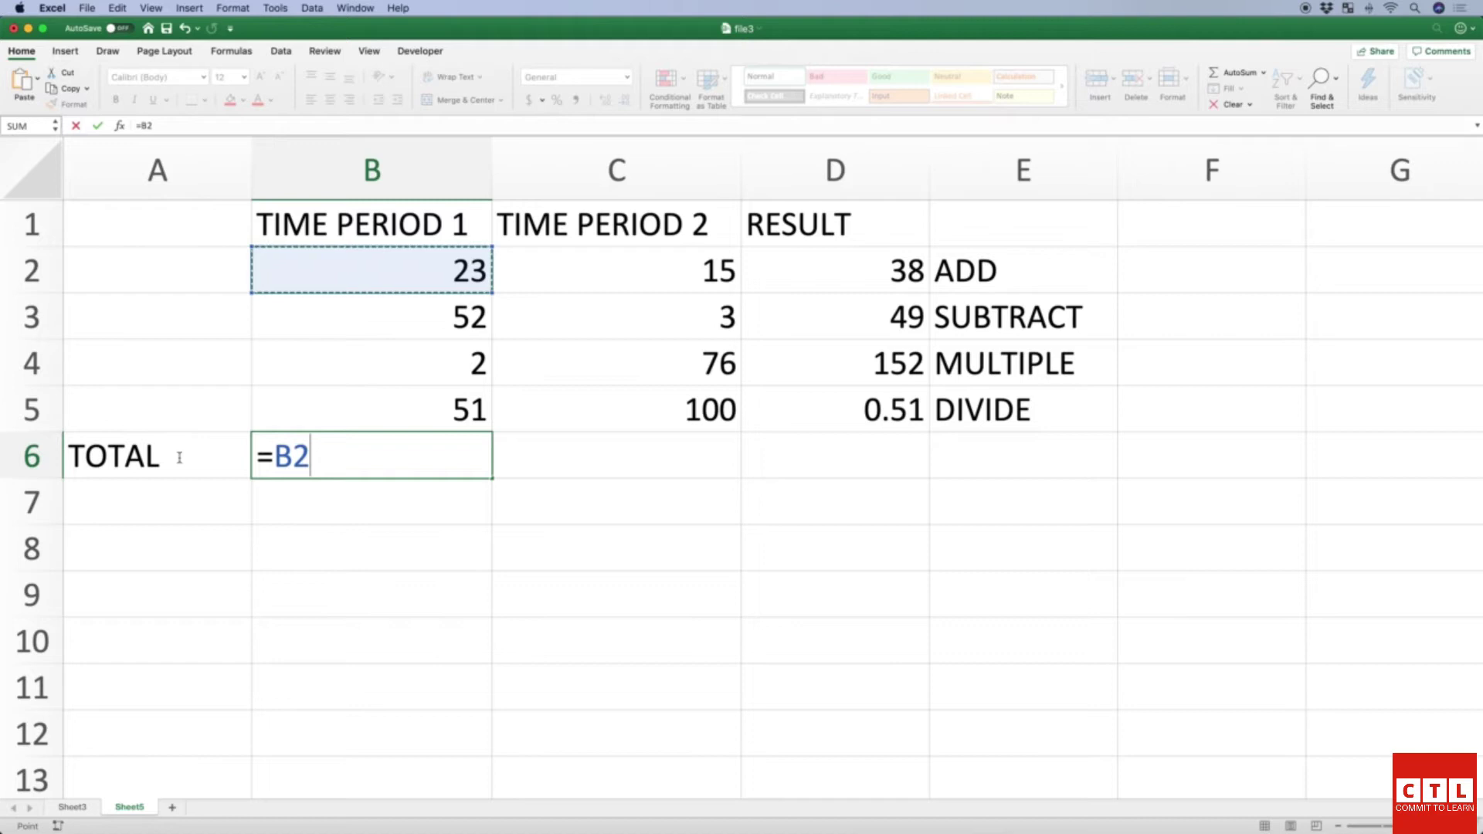
type("+")
key("Up")
key("Up")
key("Up")
type("+")
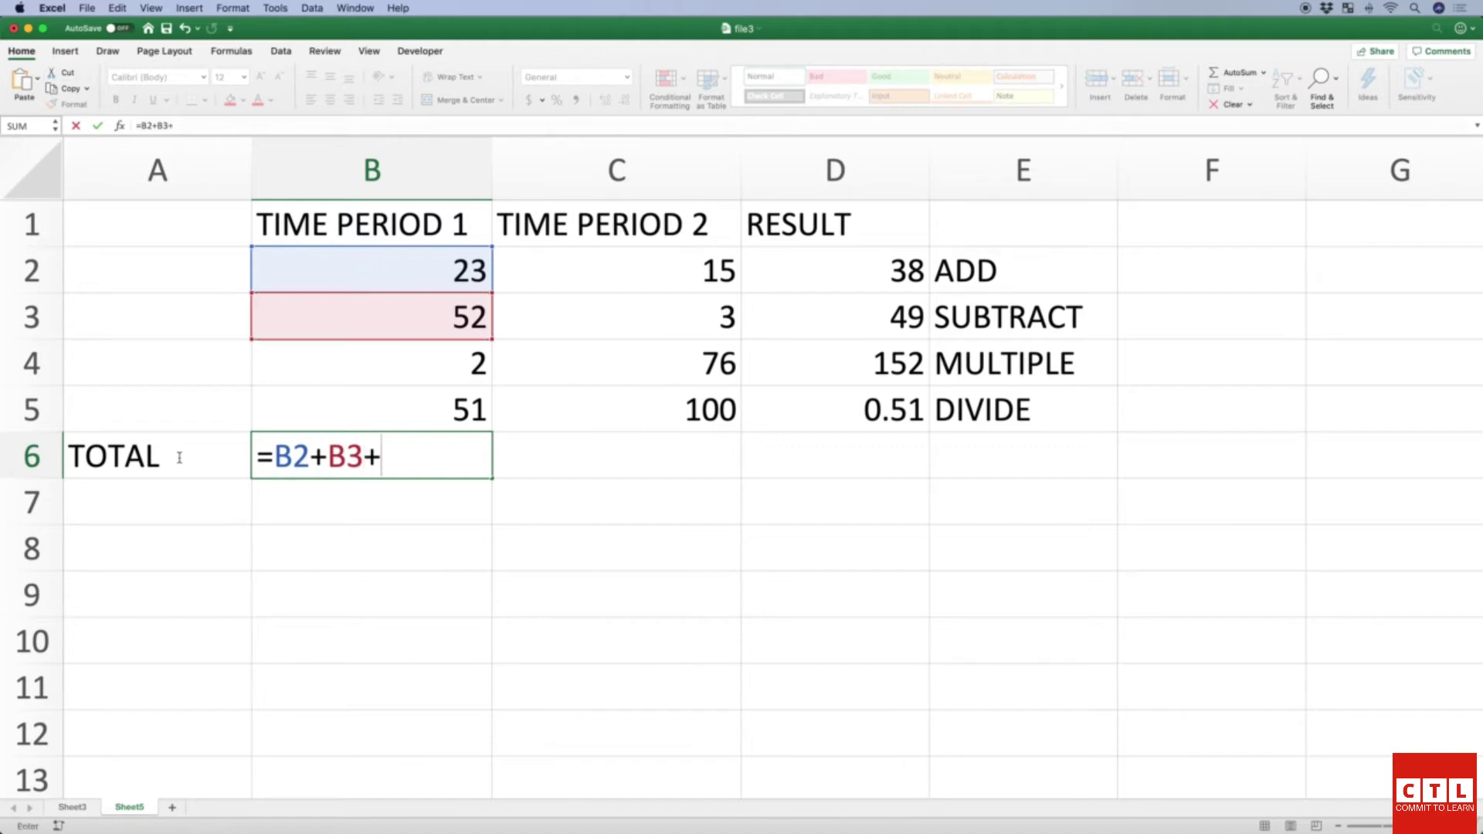
key("Up")
key("Up")
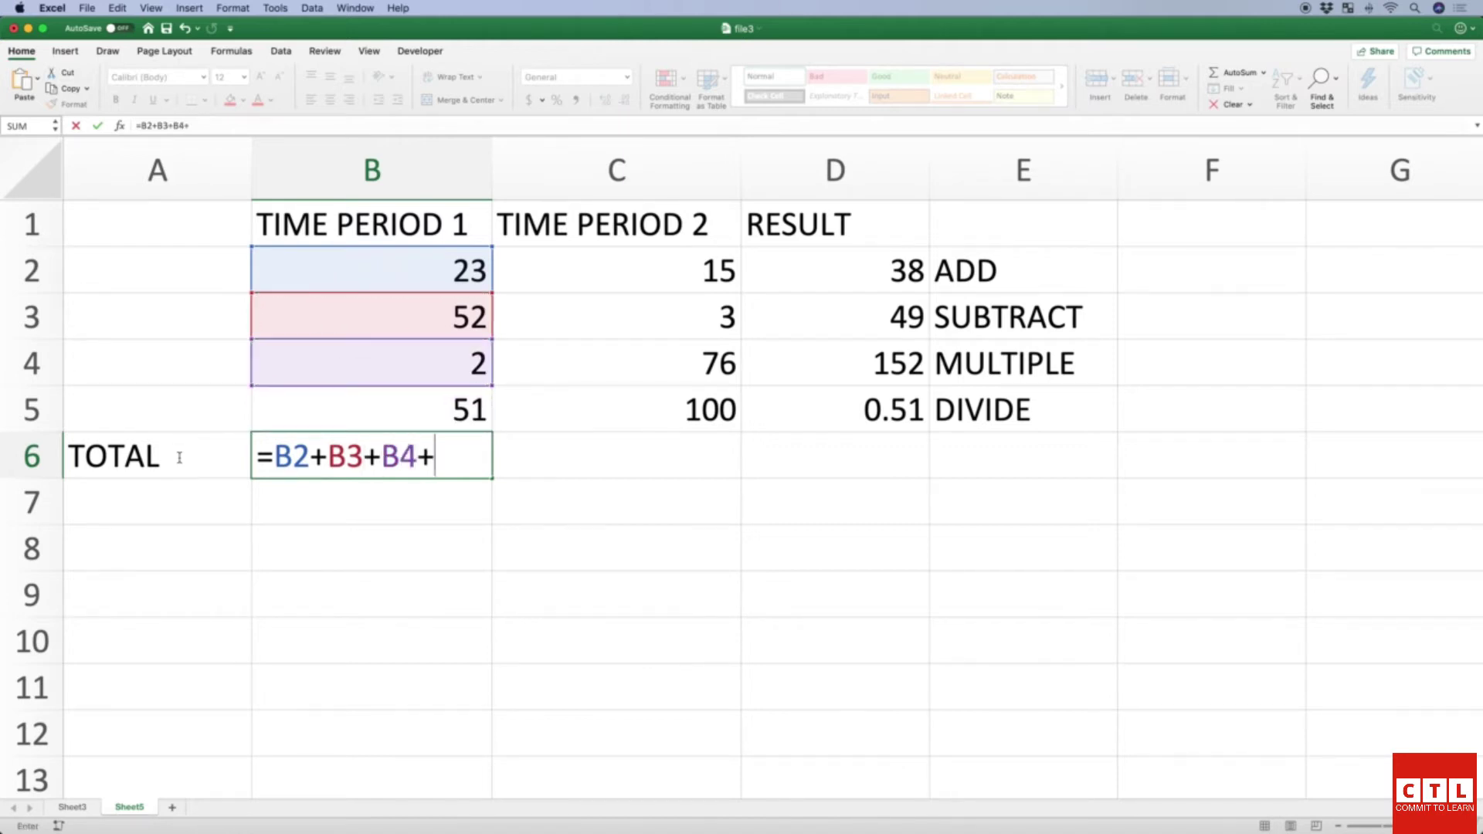
key("Up")
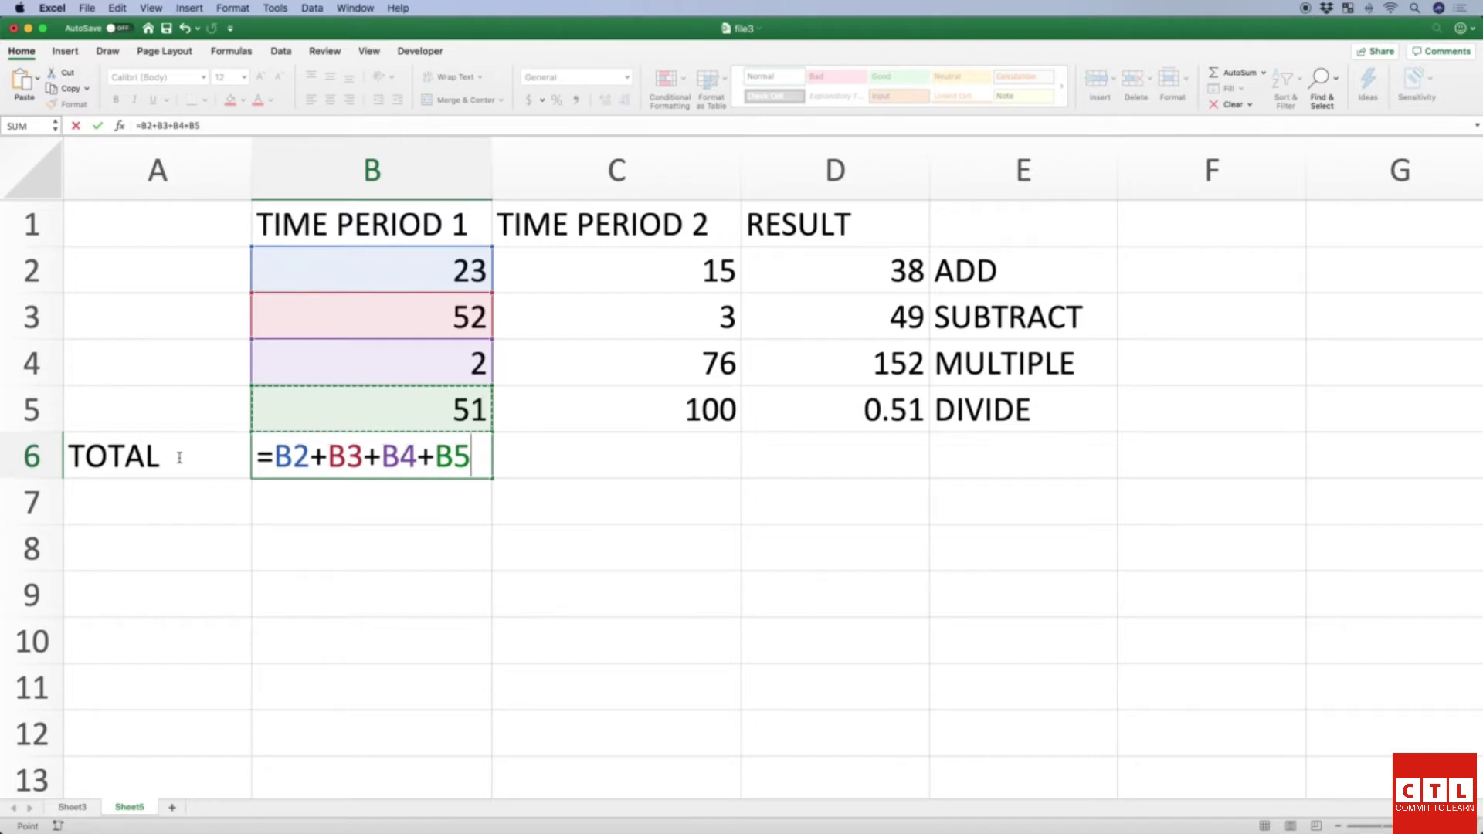
Step: Remove all cell references from the formula in B6, keeping only the equals sign
key("BackSpace")
key("BackSpace")
key("BackSpace")
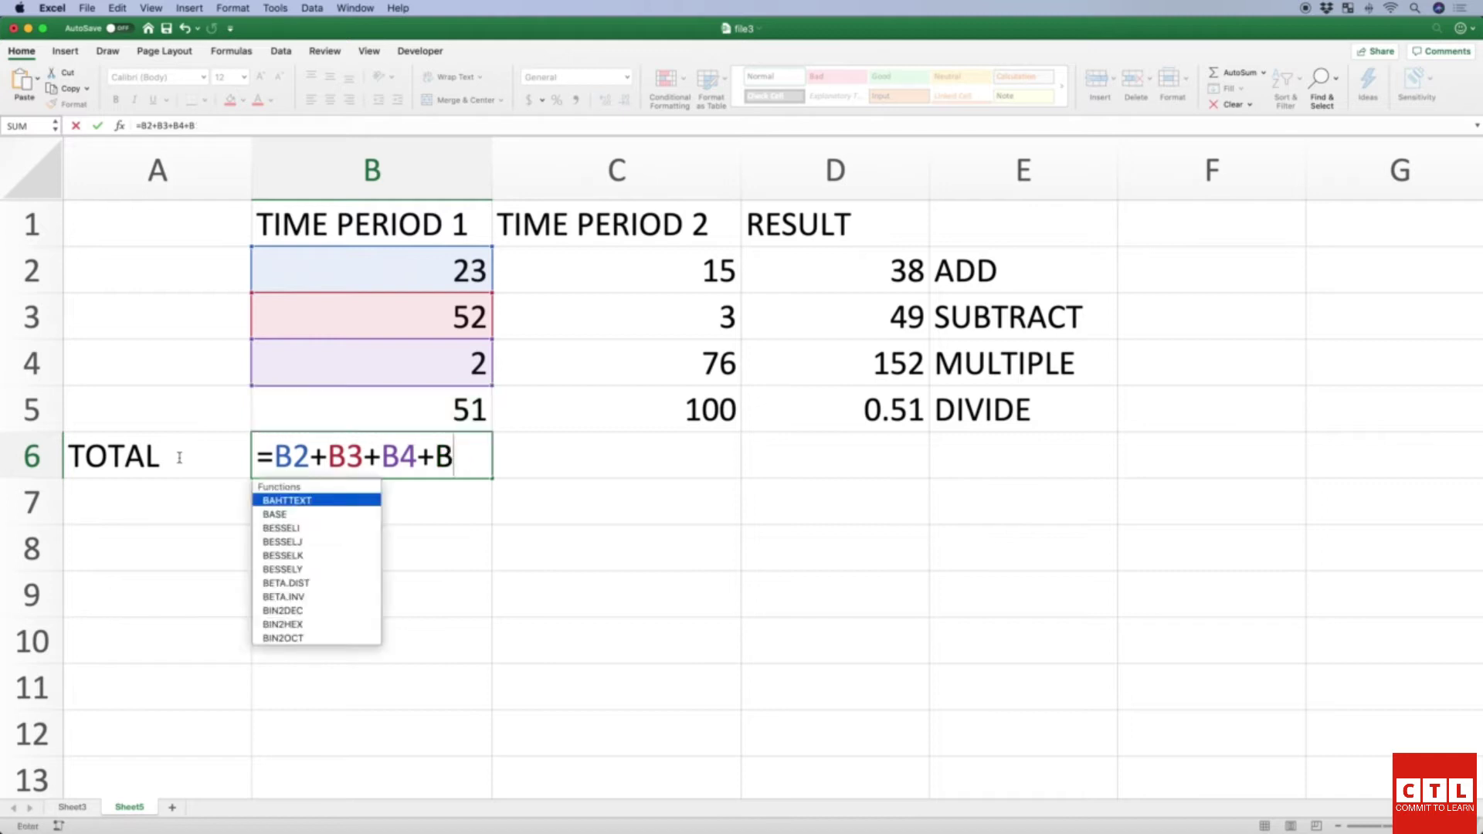
key("BackSpace")
key("BackSpace")
key("BackSpace")
key("BackSpace")
key("BackSpace")
key("BackSpace")
key("BackSpace")
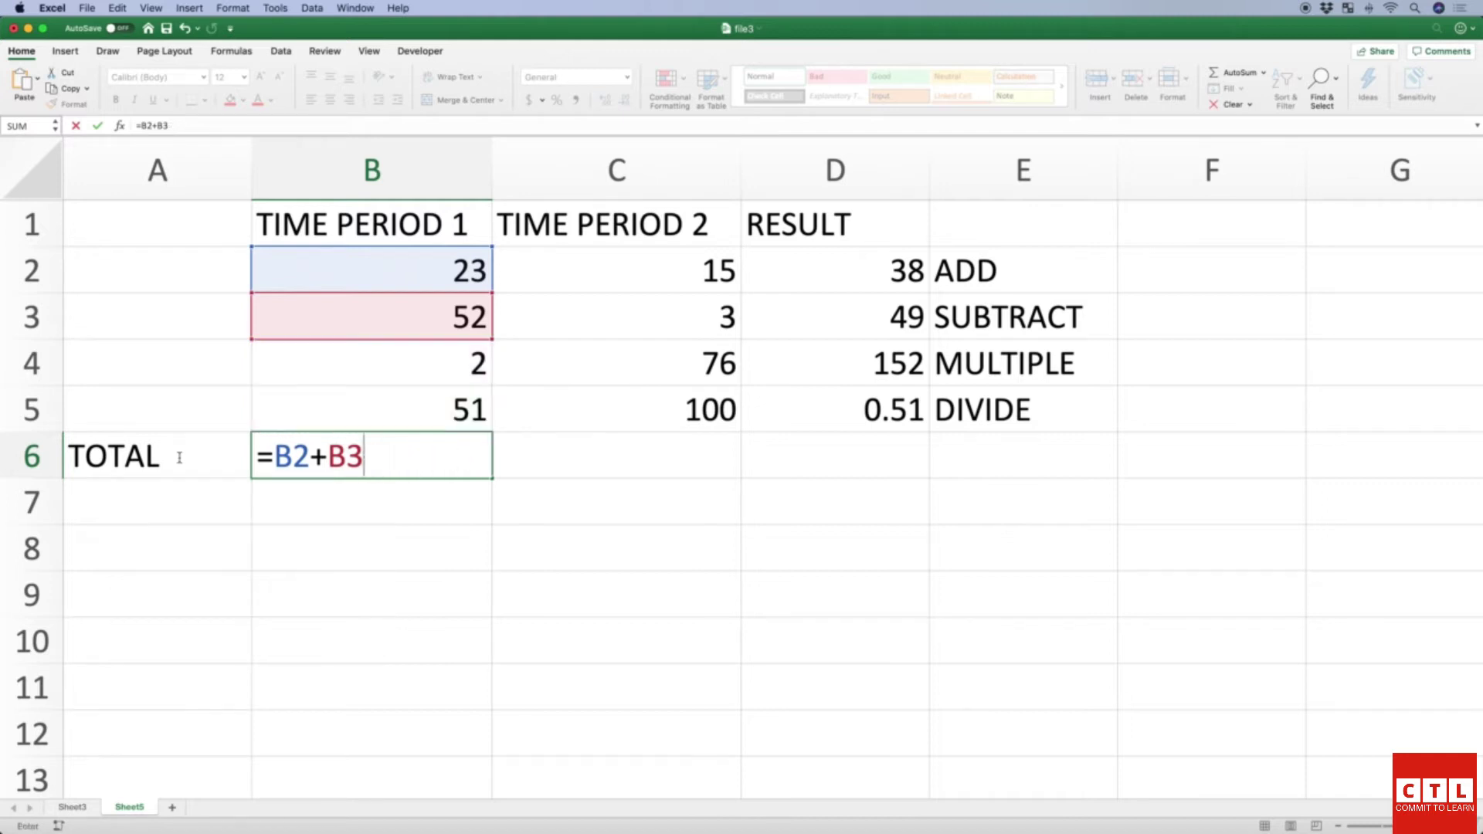
key("BackSpace")
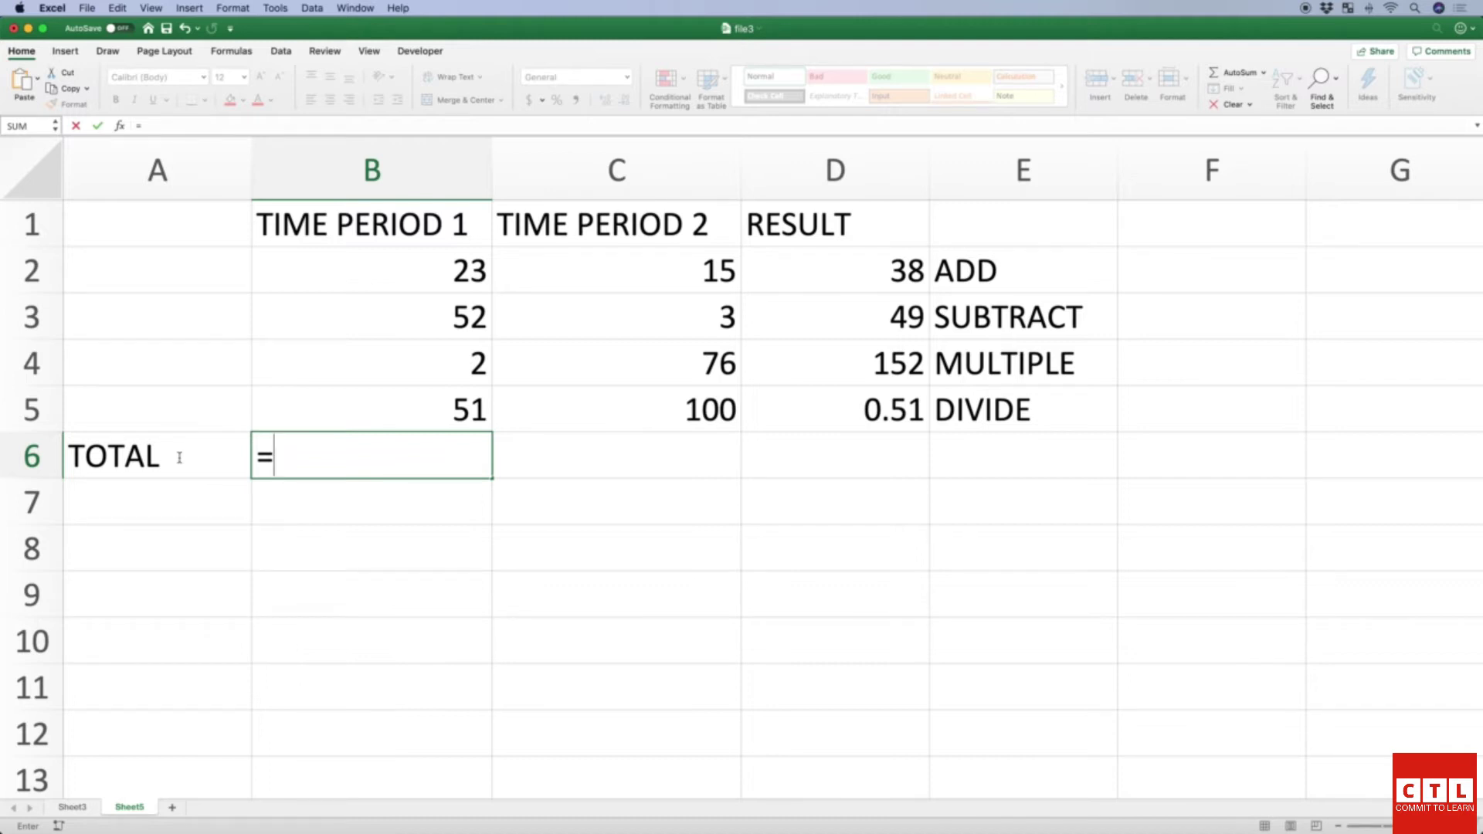
Step: Try to total the TIME PERIOD 1 values by completing the B6 formula as =B2:B5
type("B2")
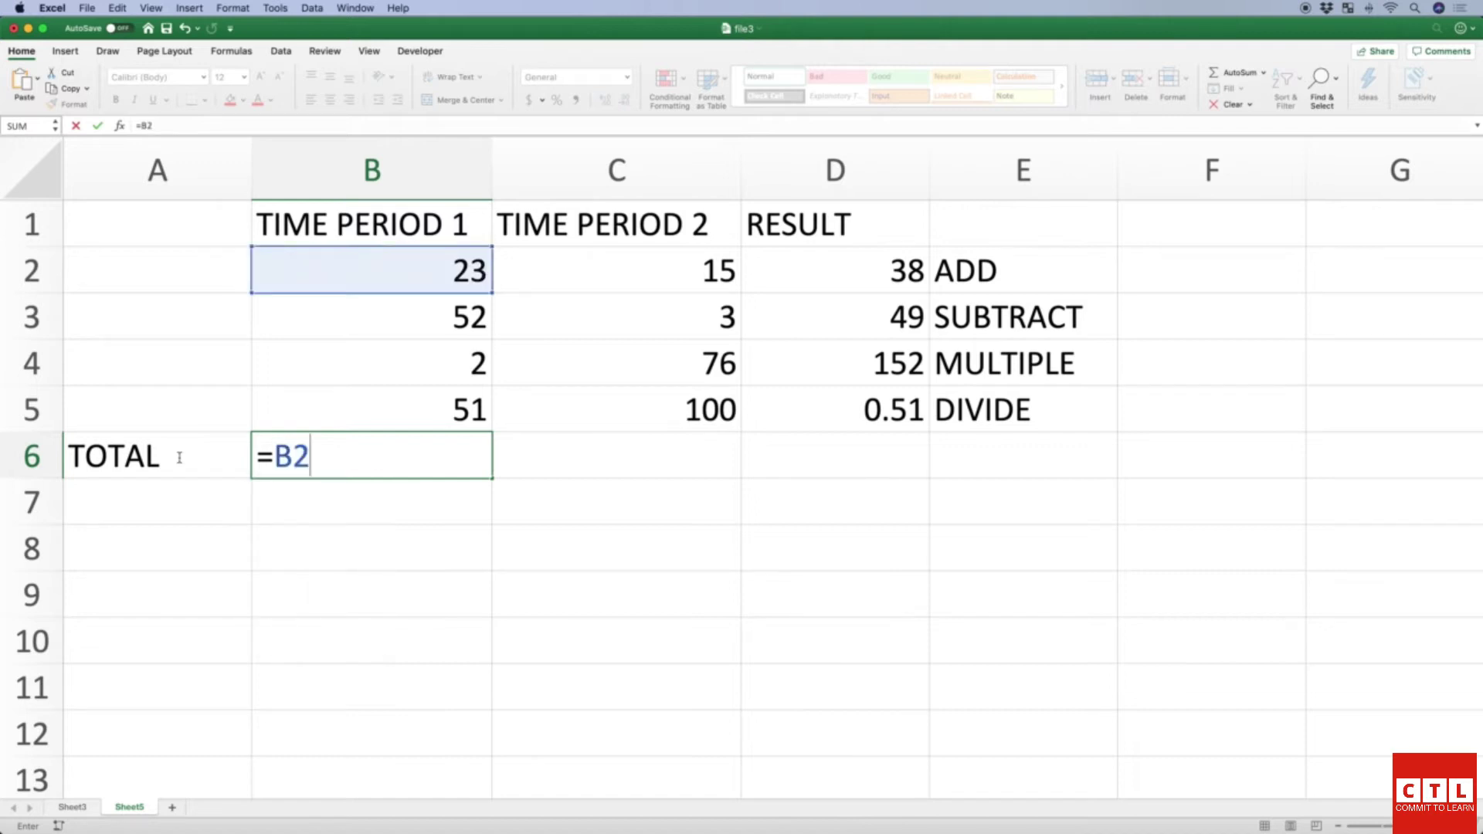
type(":B5")
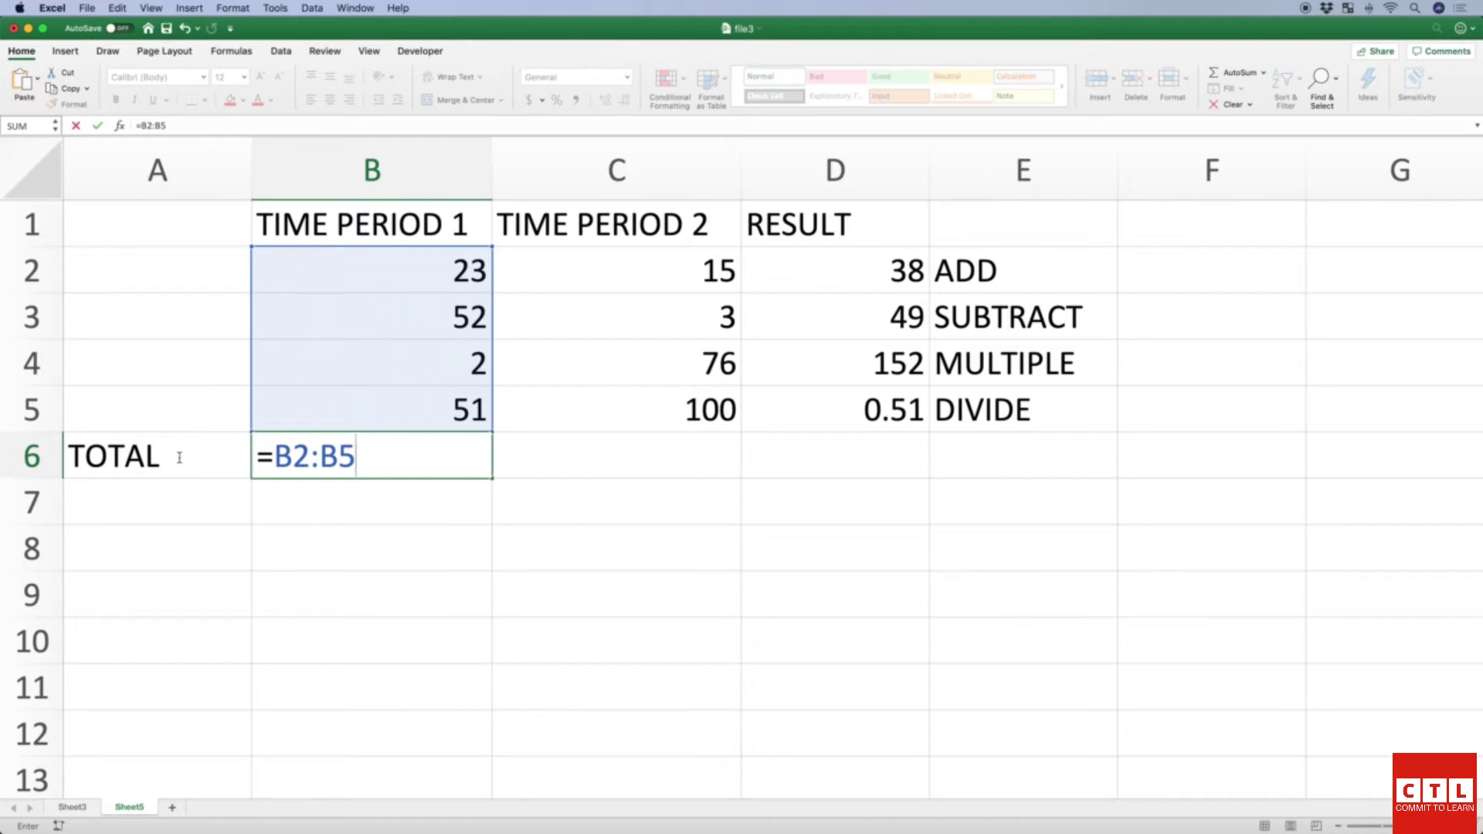
key("Return")
key("Up")
key("Right")
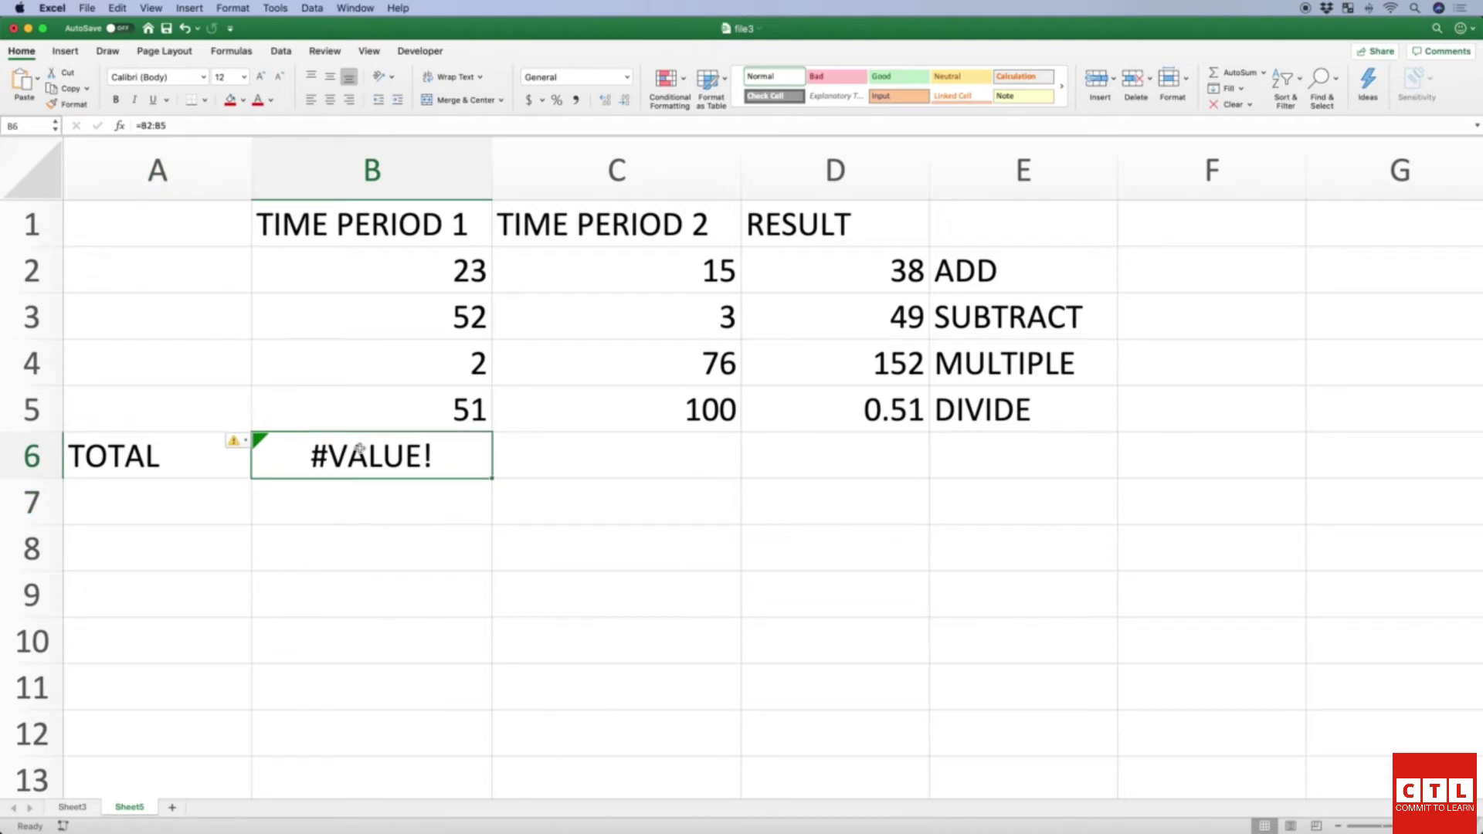
Step: Try to wrap the range in B6 in an ADD function, making the formula =ADD(B2:B5)
left_click(155, 126)
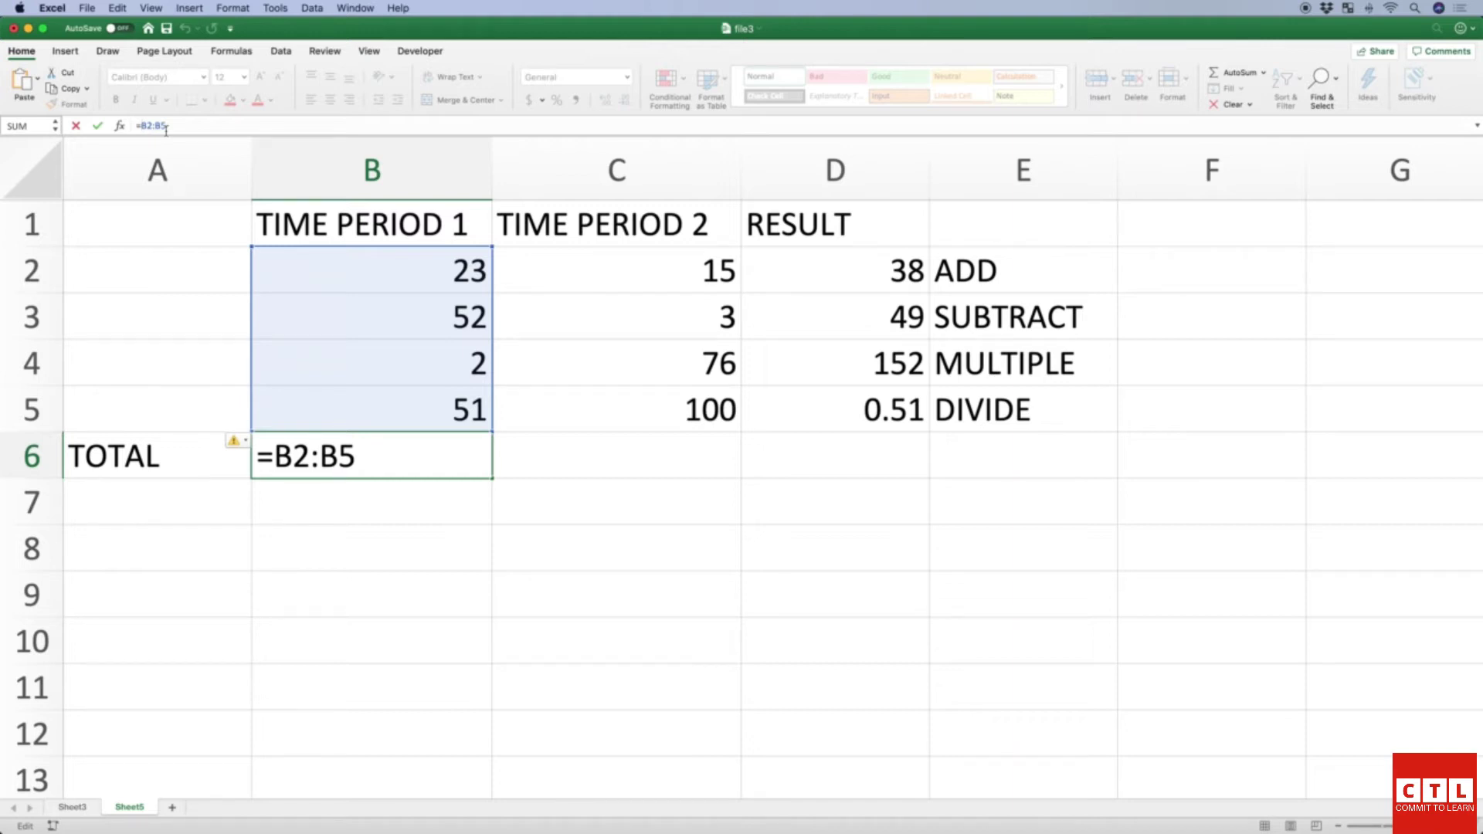
type("ADD")
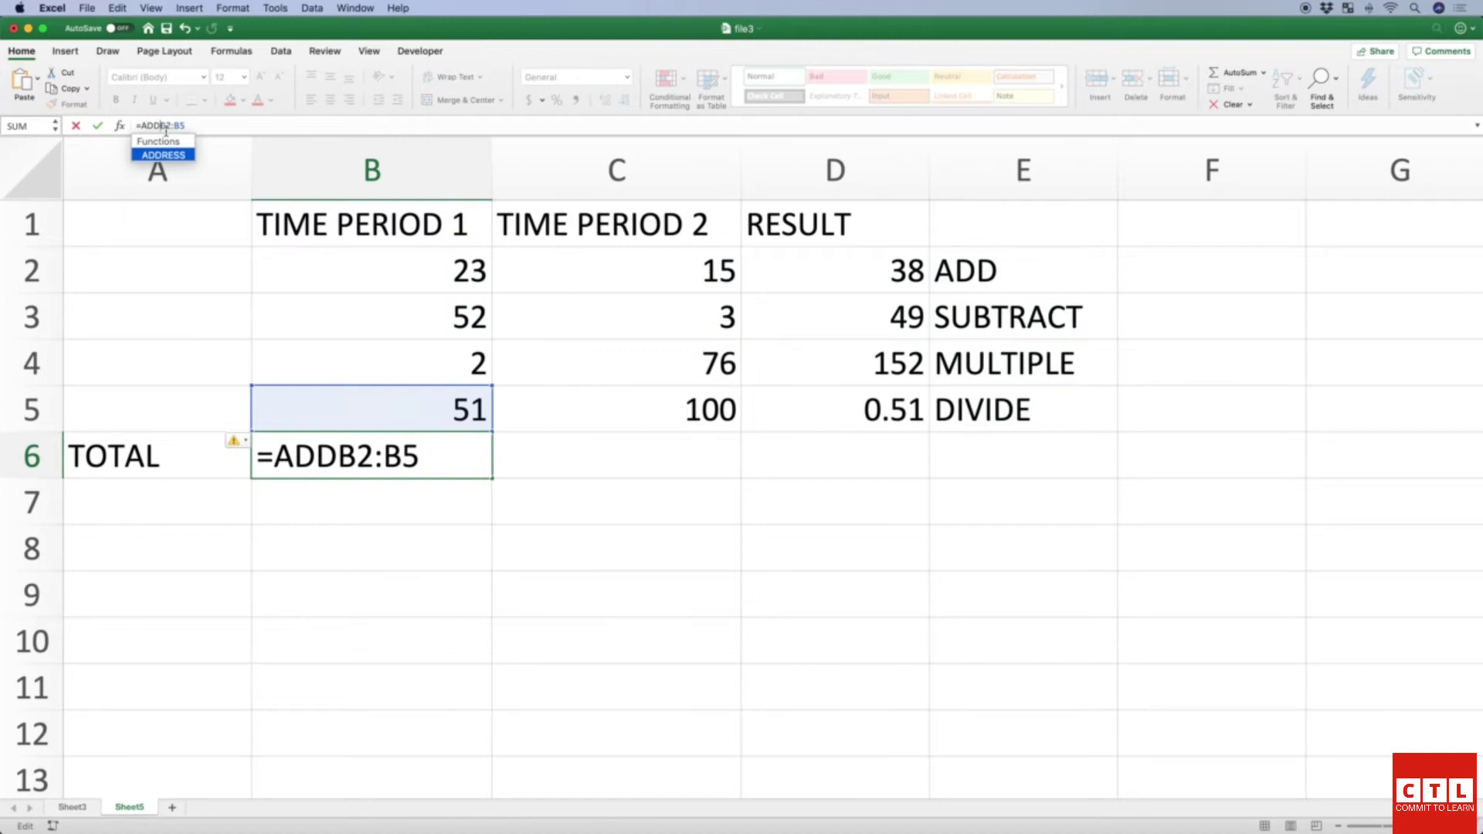
type("(B2:B5")
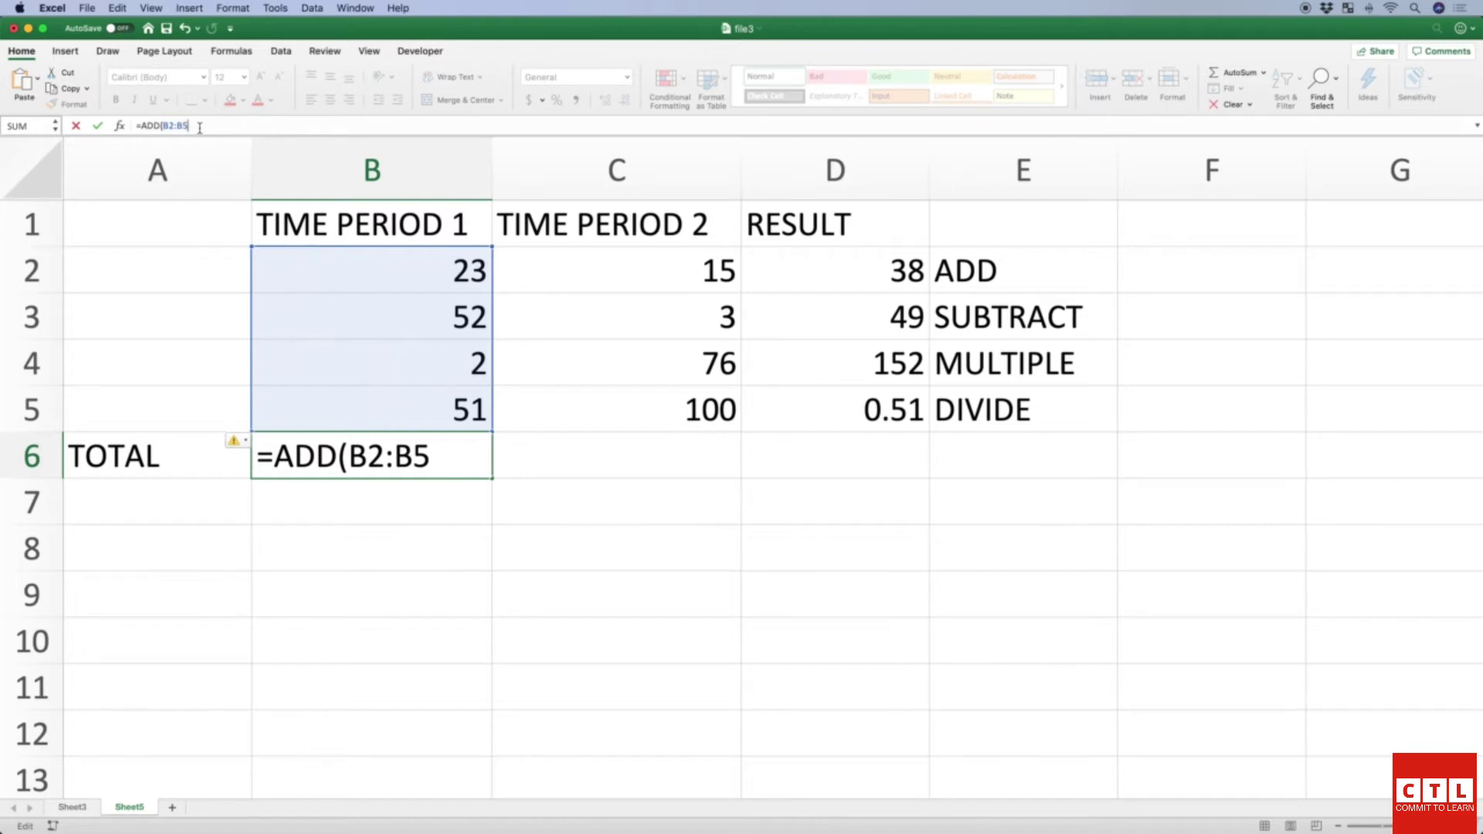
type(")")
key("Return")
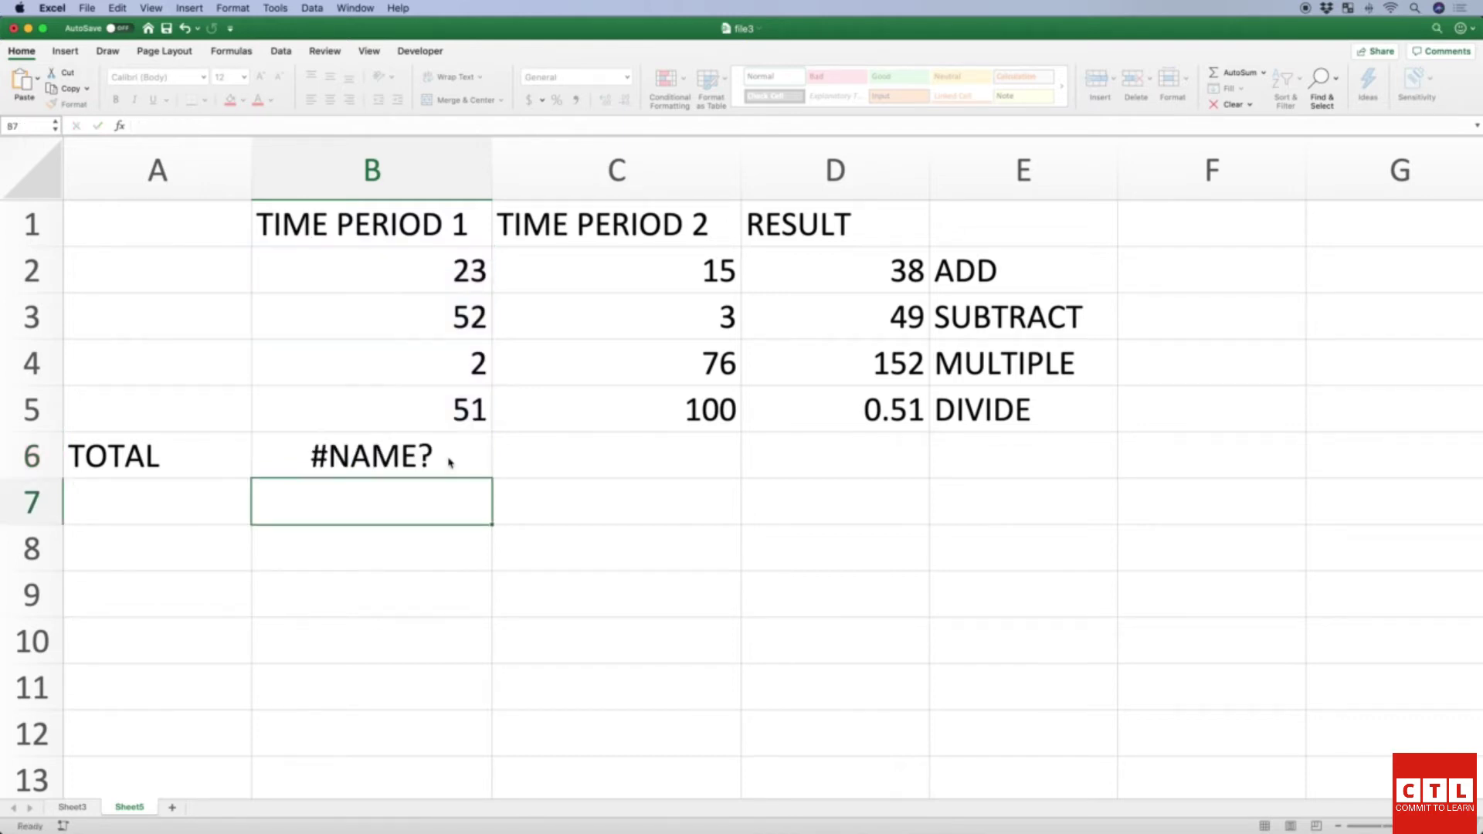
Step: Replace ADD with SUM in the B6 formula so that it reads =SUM(B2:B5)
left_click(390, 462)
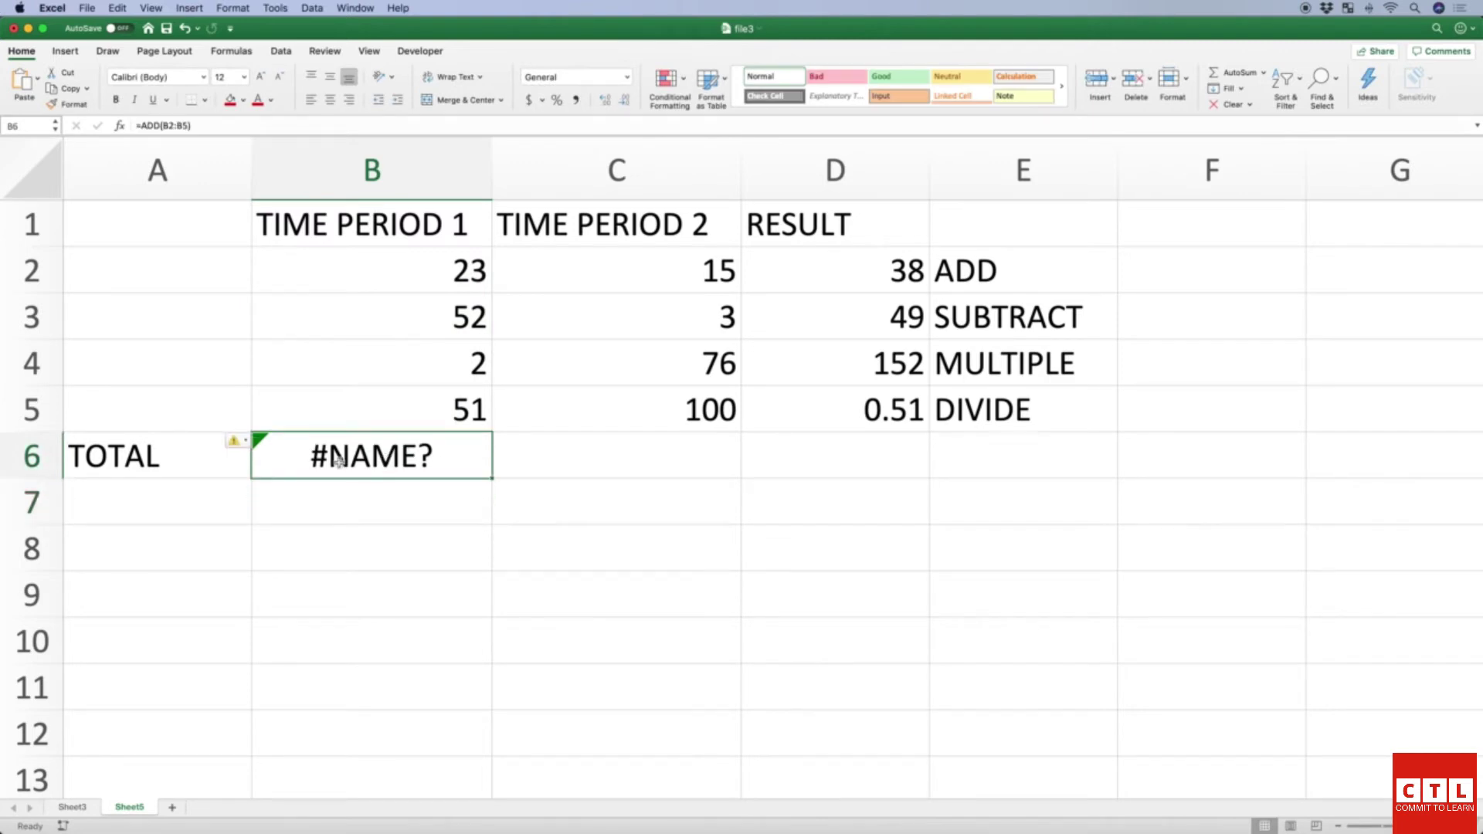
left_click(147, 126)
double_click(157, 126)
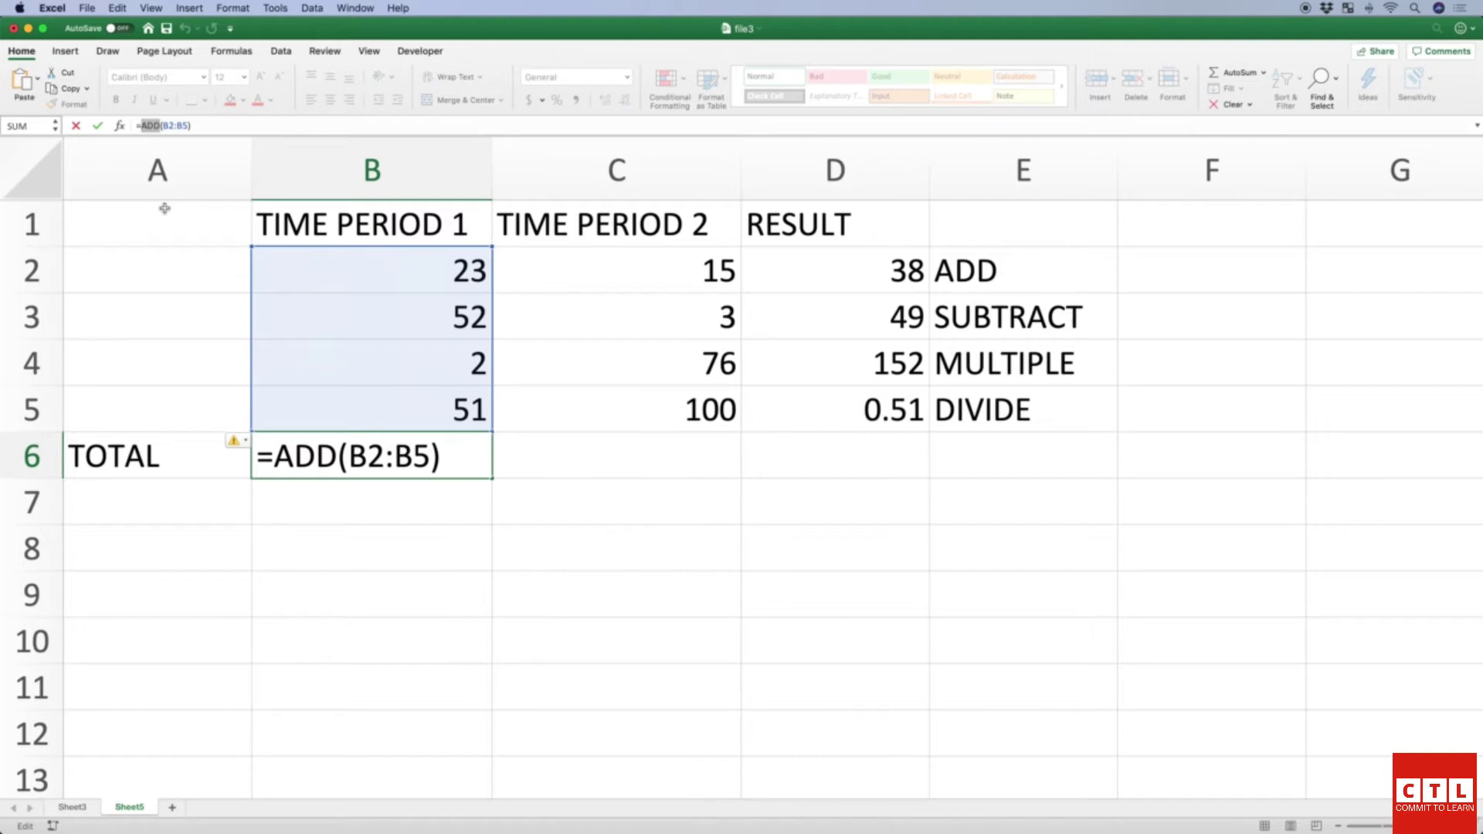
type("SUM")
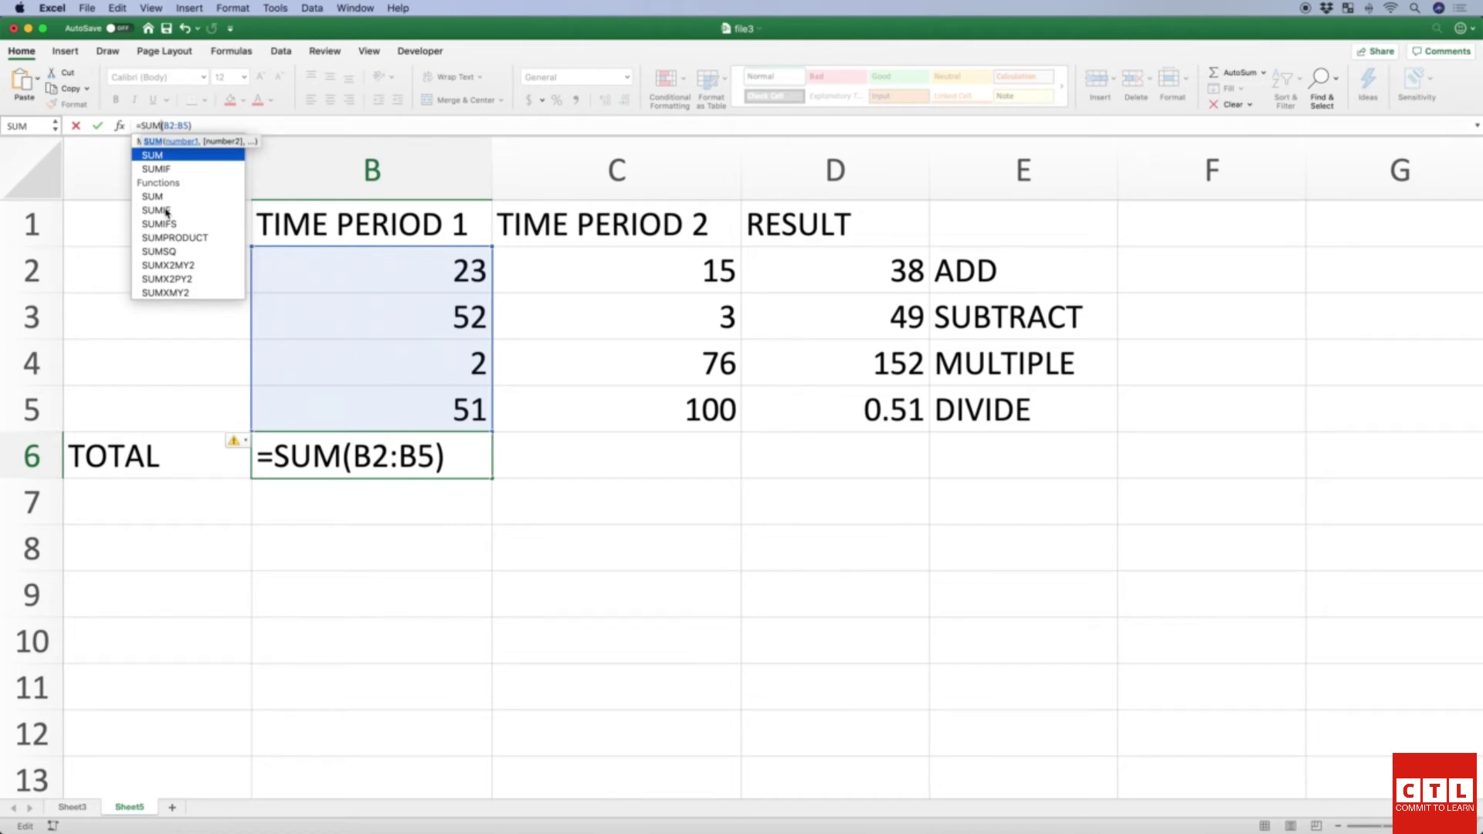
left_click(166, 211)
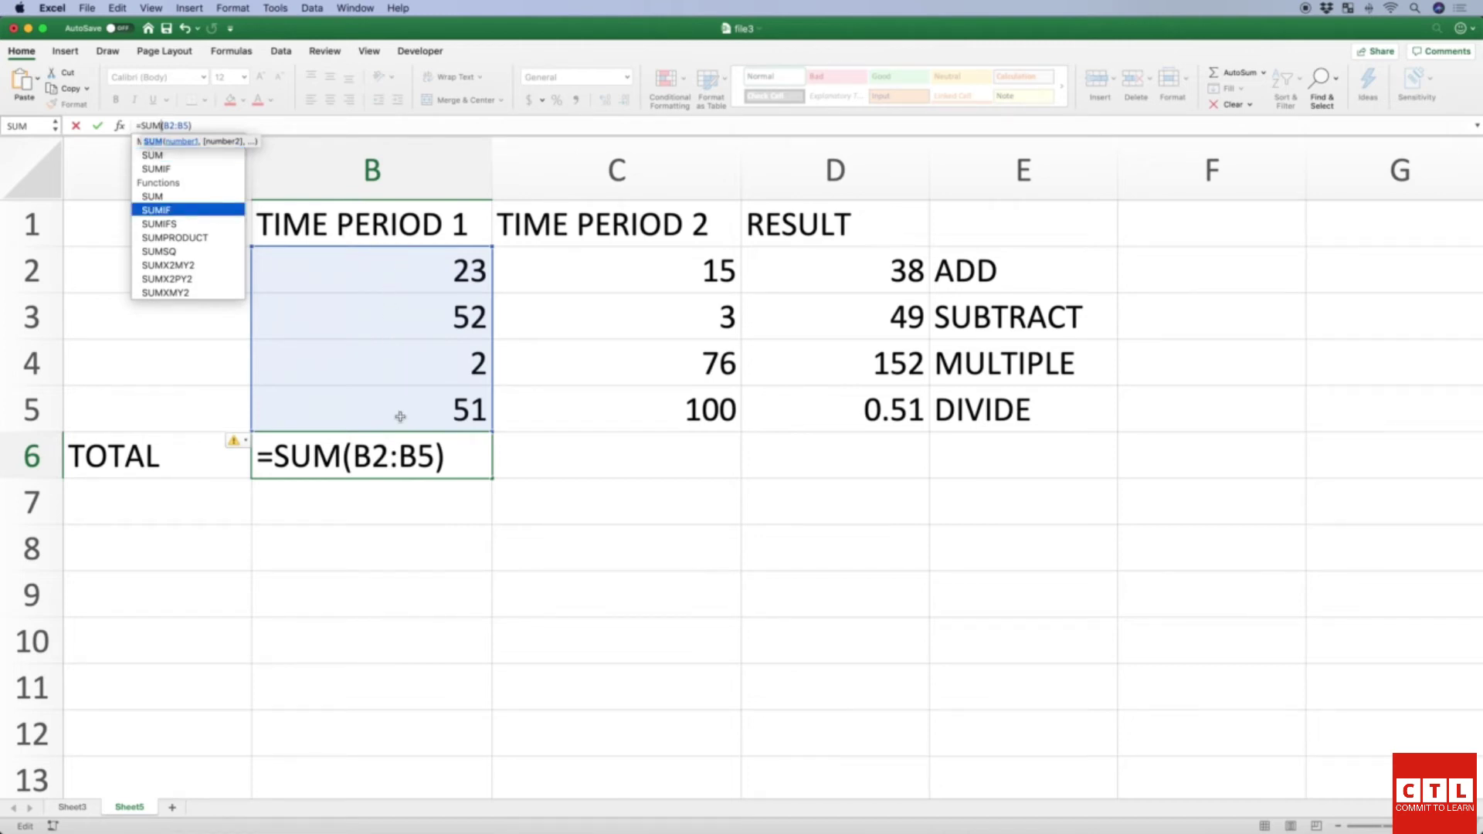
left_click(243, 124)
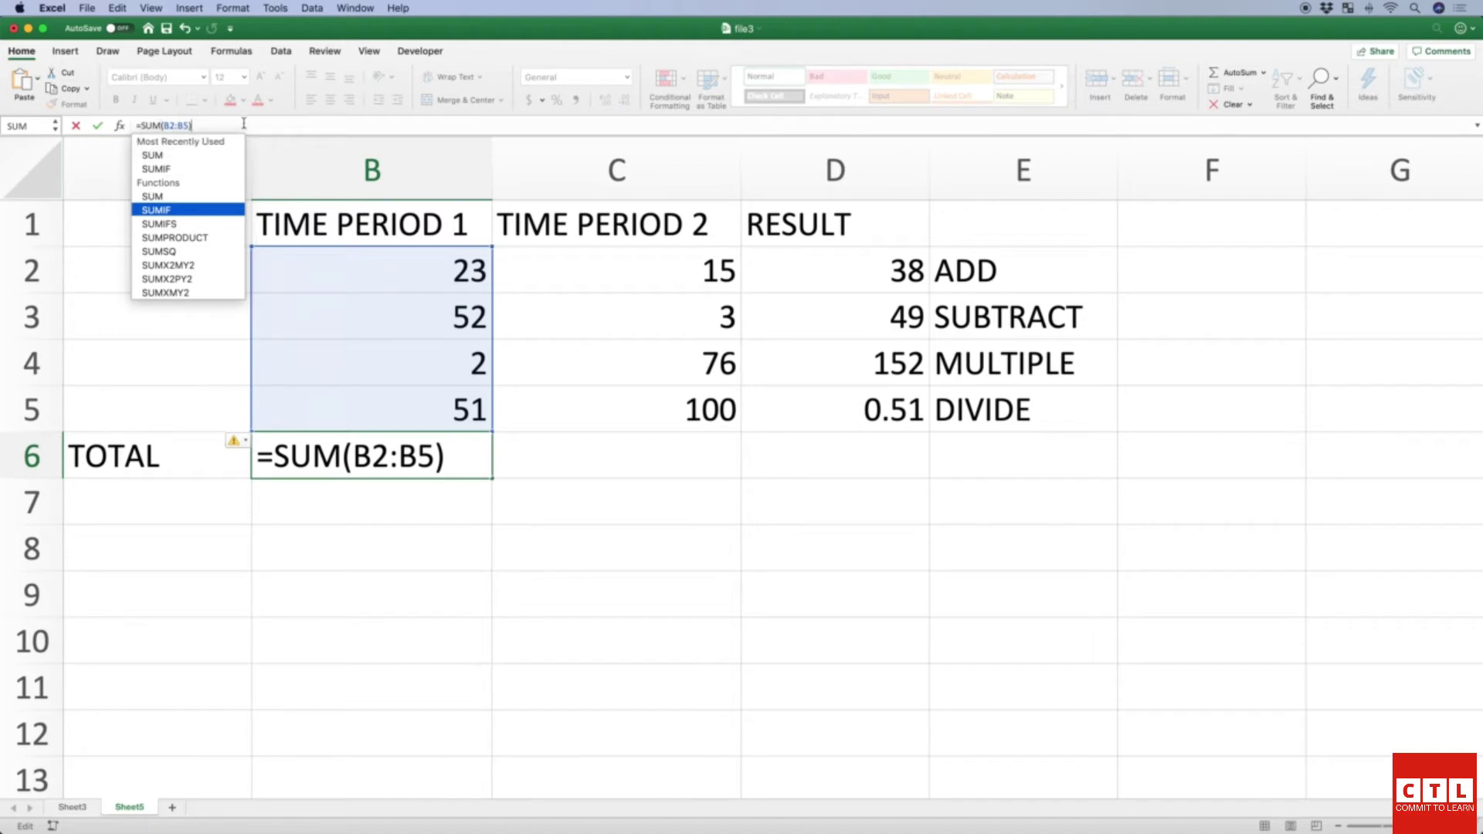
left_click(457, 456)
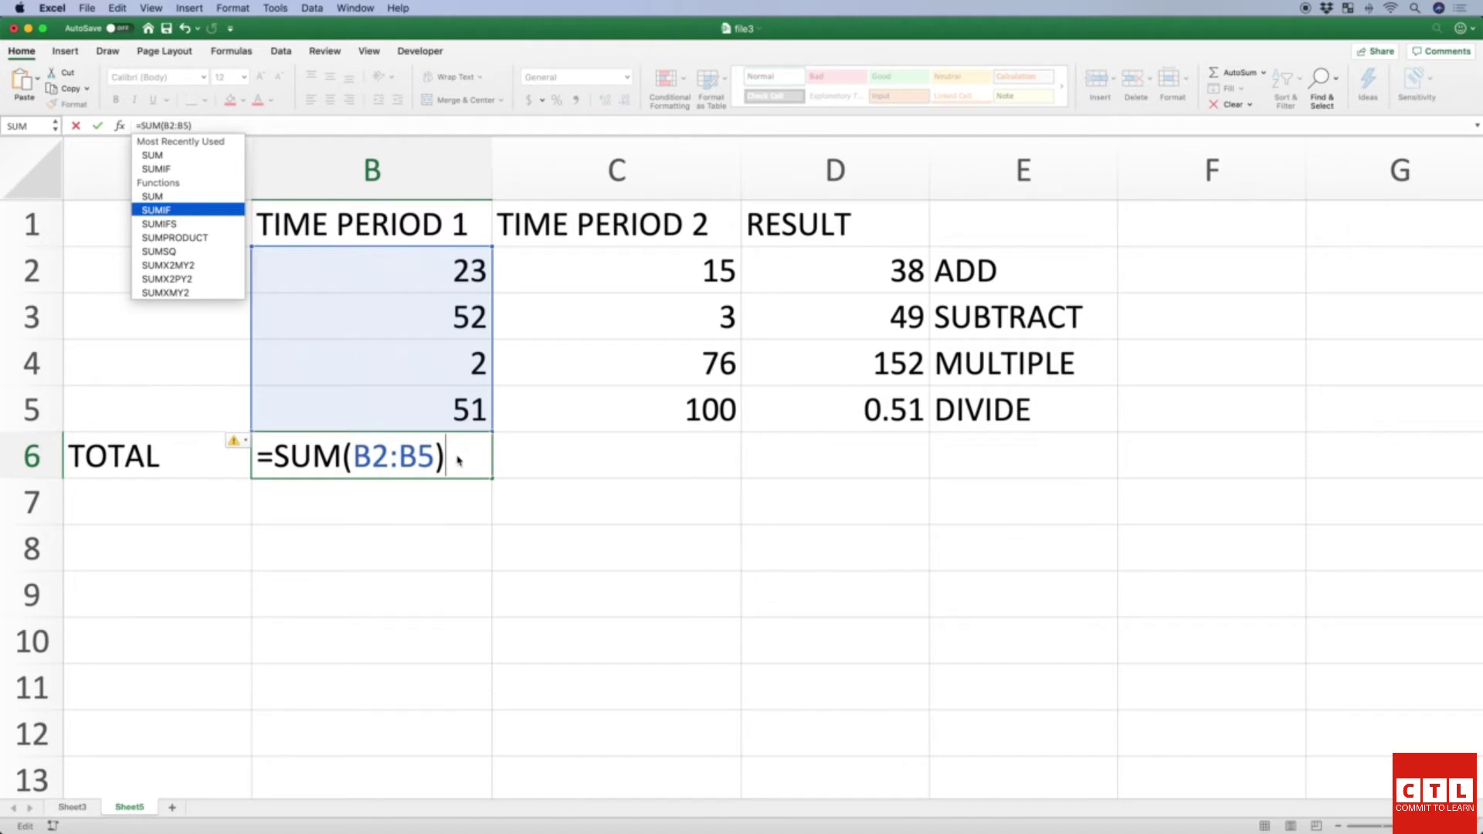
key("Return")
left_click(458, 461)
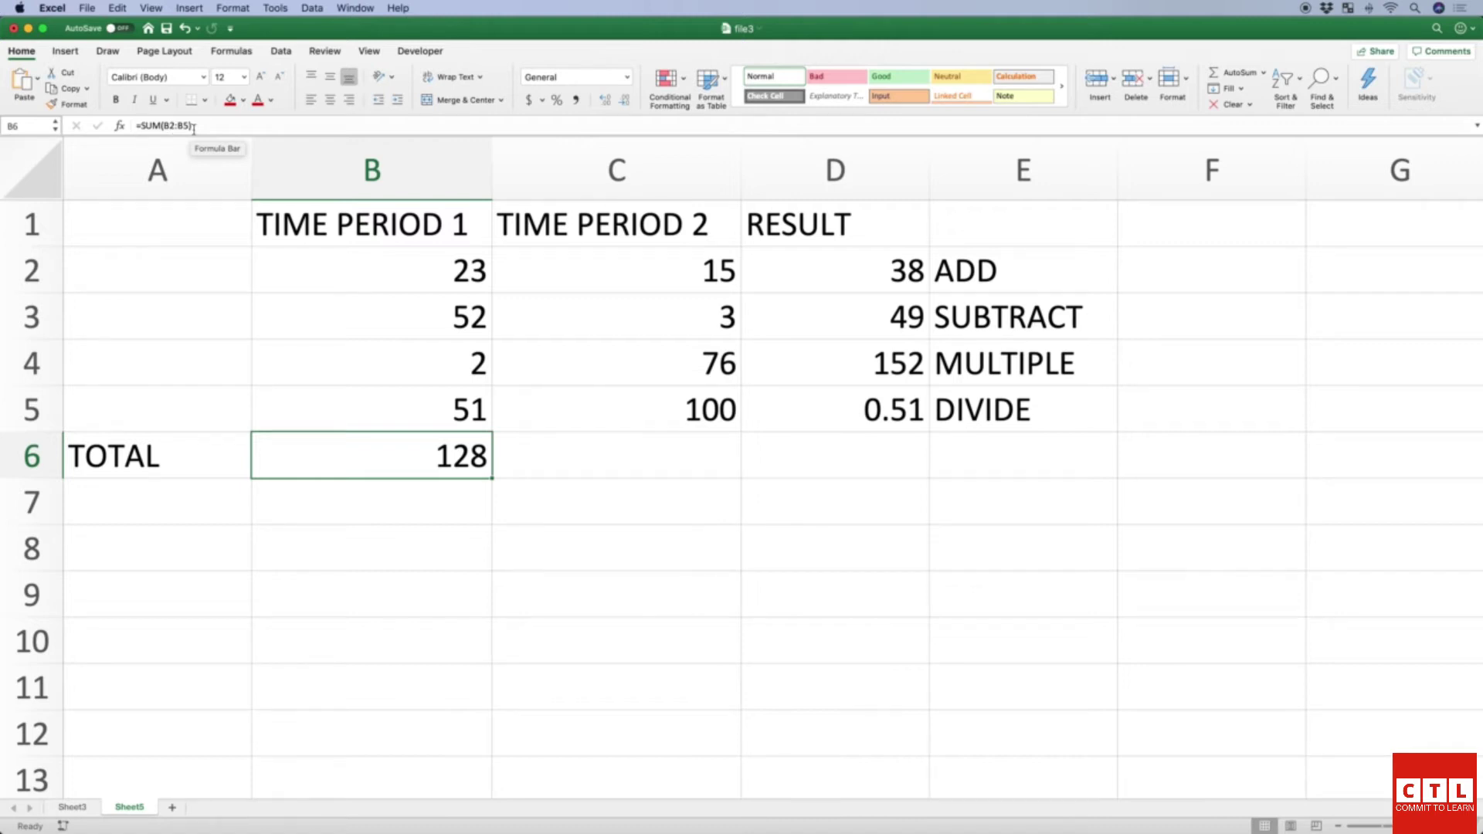
Step: Re-enter the total in B6 as a SUM formula, selecting the range B2:B5 directly on the sheet
type("=SUM")
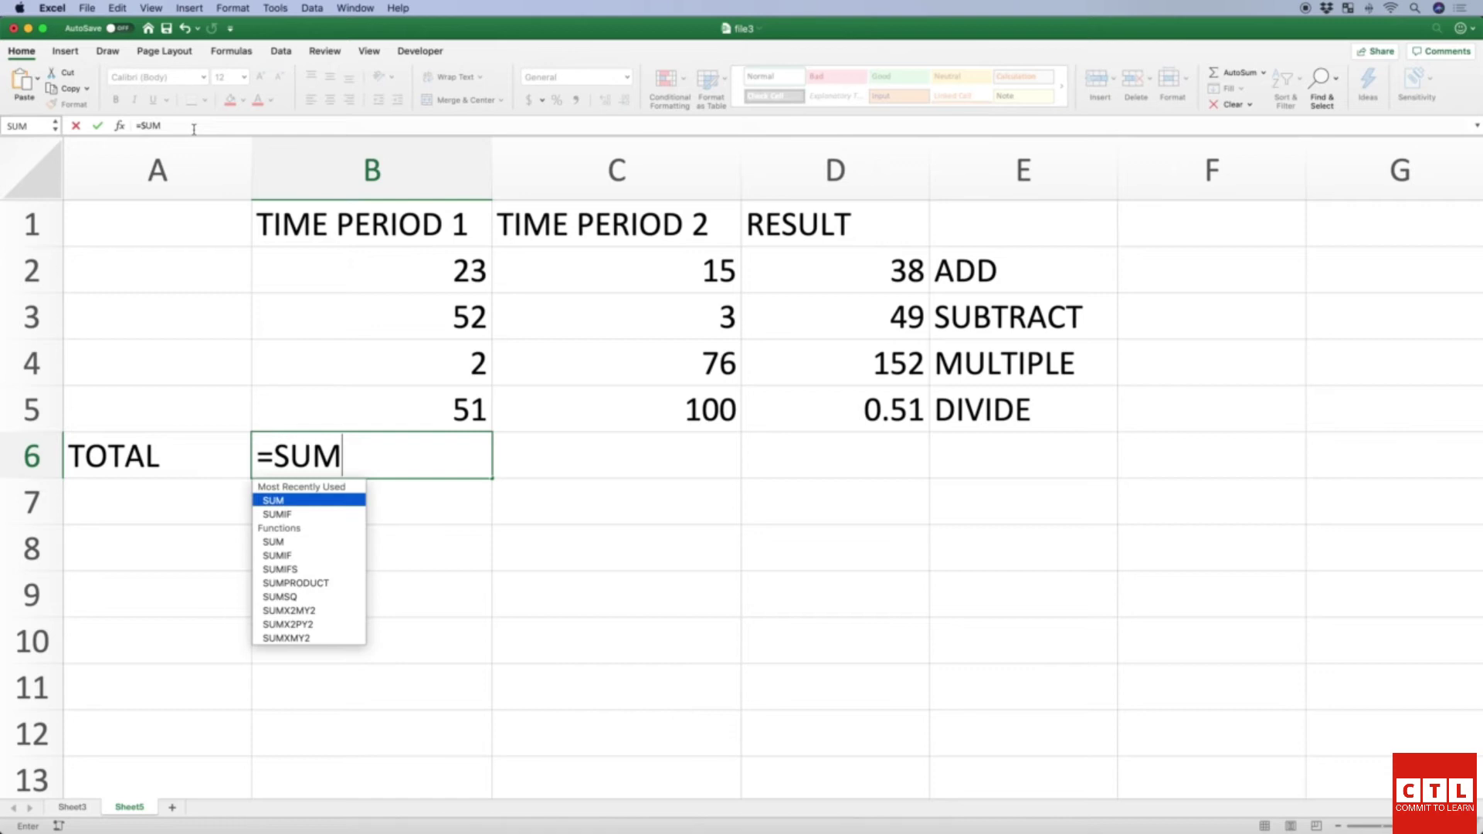
type("(")
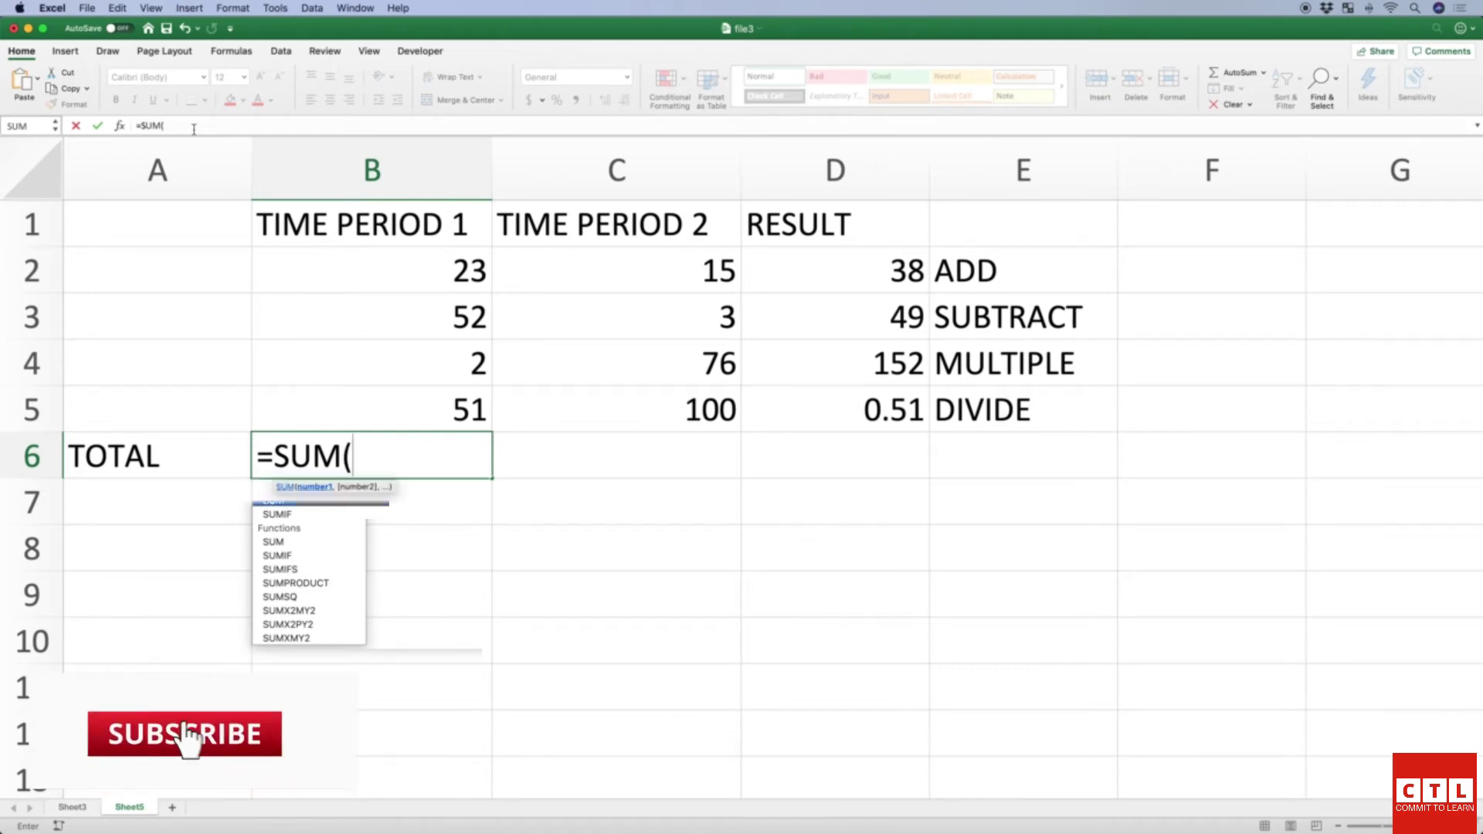
key("Up")
key("Up")
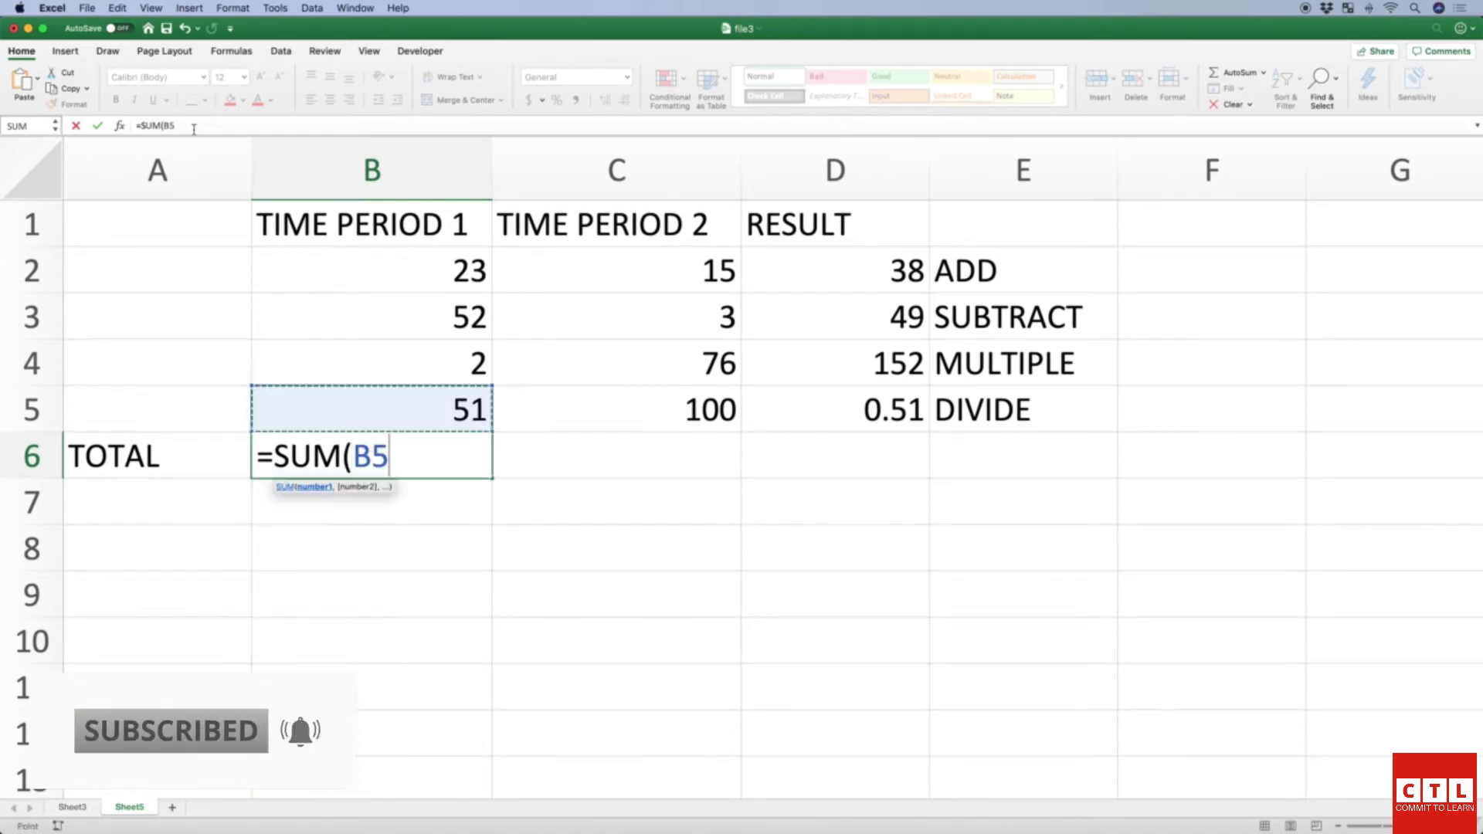
key("Up")
key("Up")
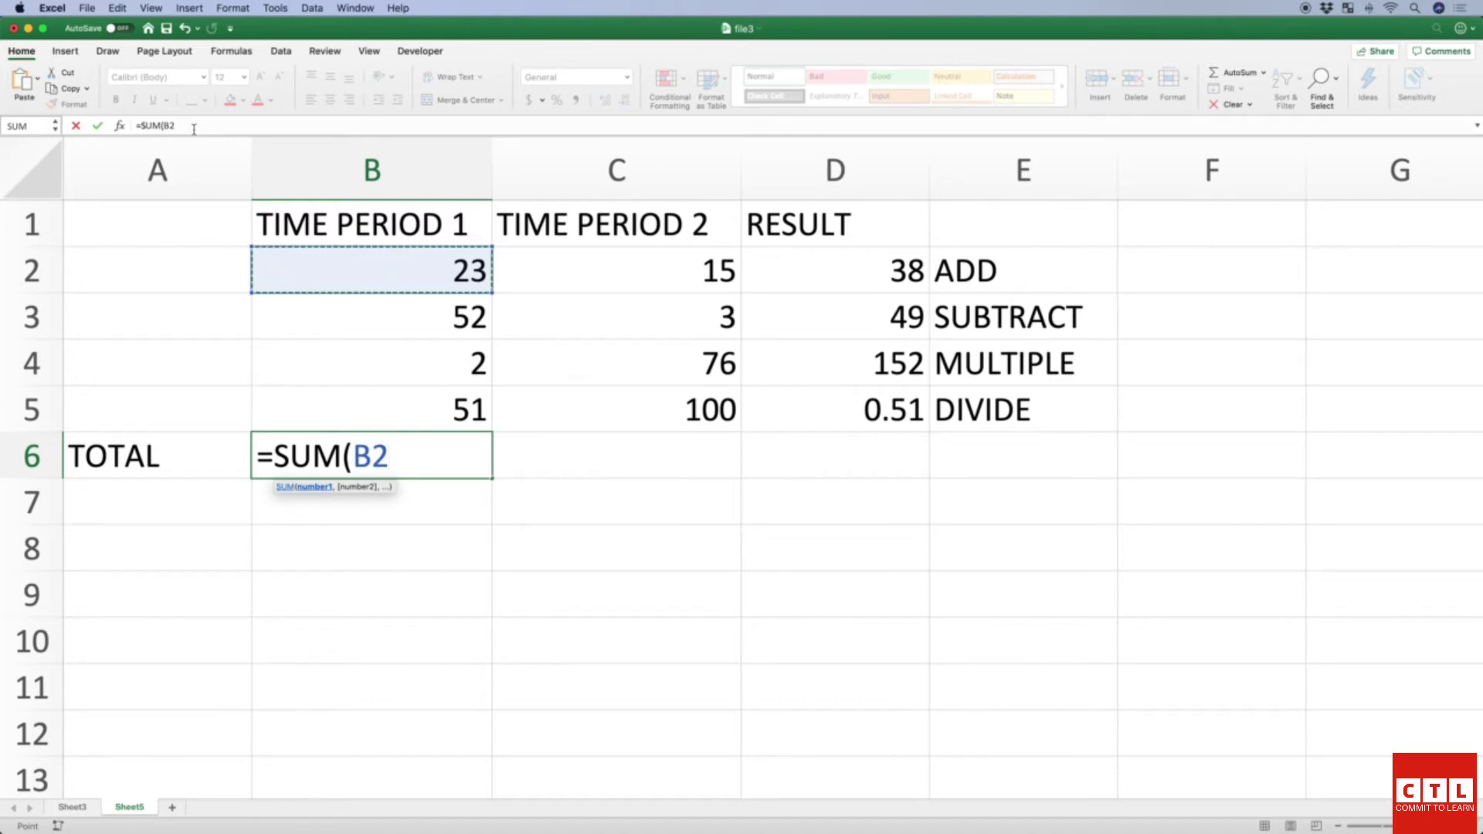
key("shift+Down")
key("shift+Down")
key("shift+Down")
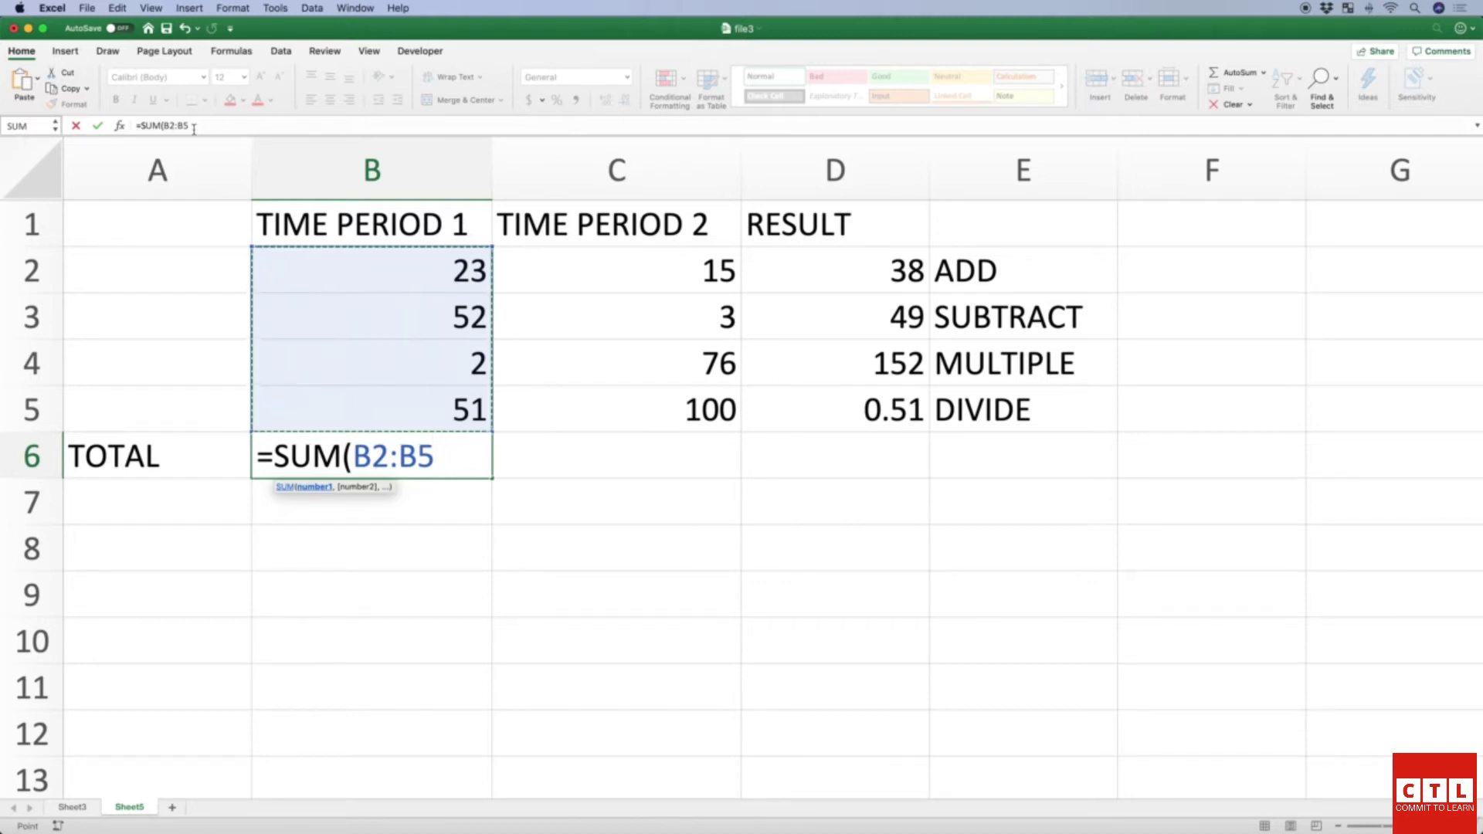
key("Return")
key("Up")
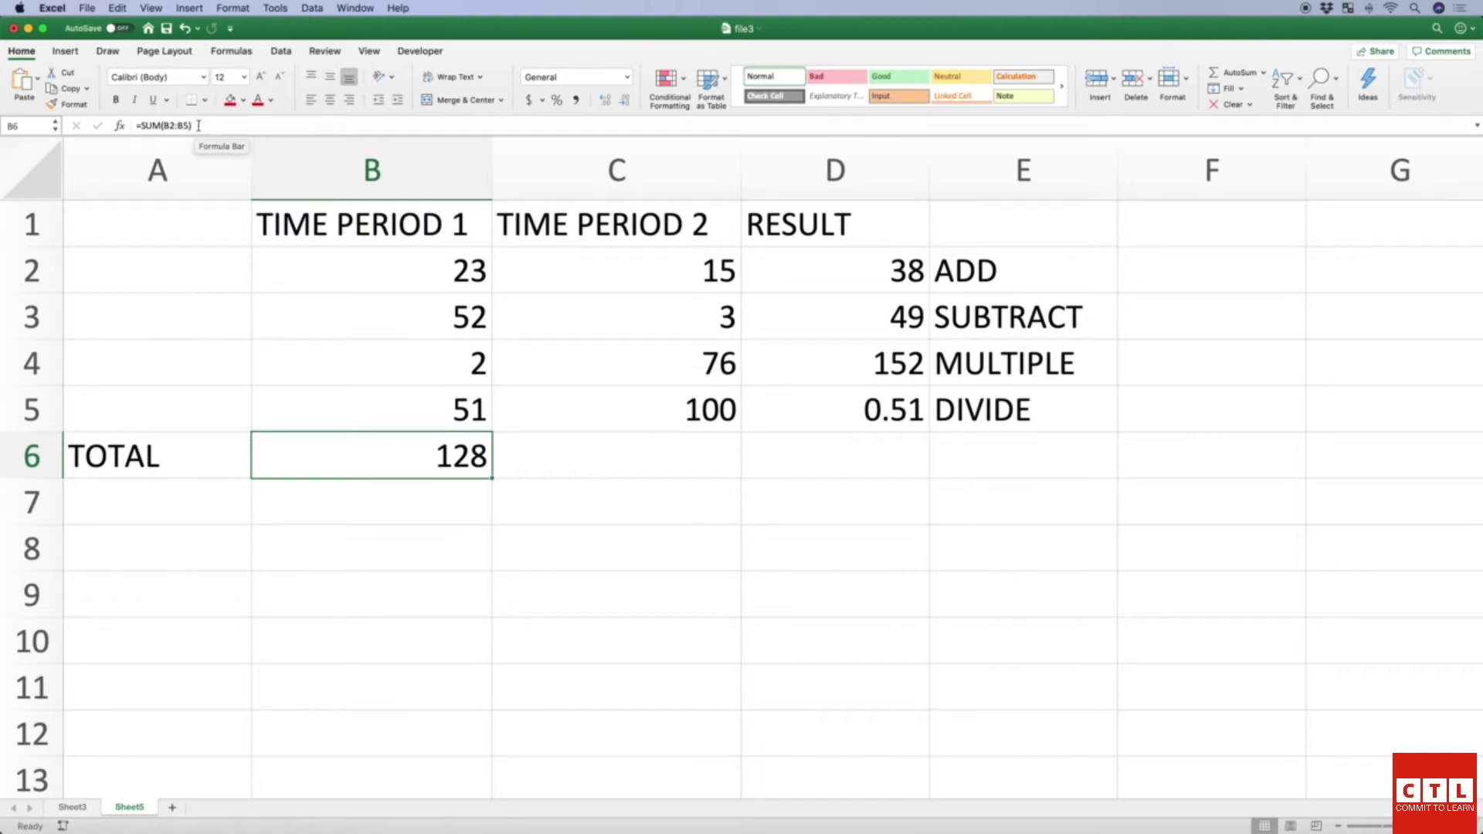
Step: Clear the total in B6 and begin a new SUM formula there
key("Delete")
key("Return")
key("Up")
type("=")
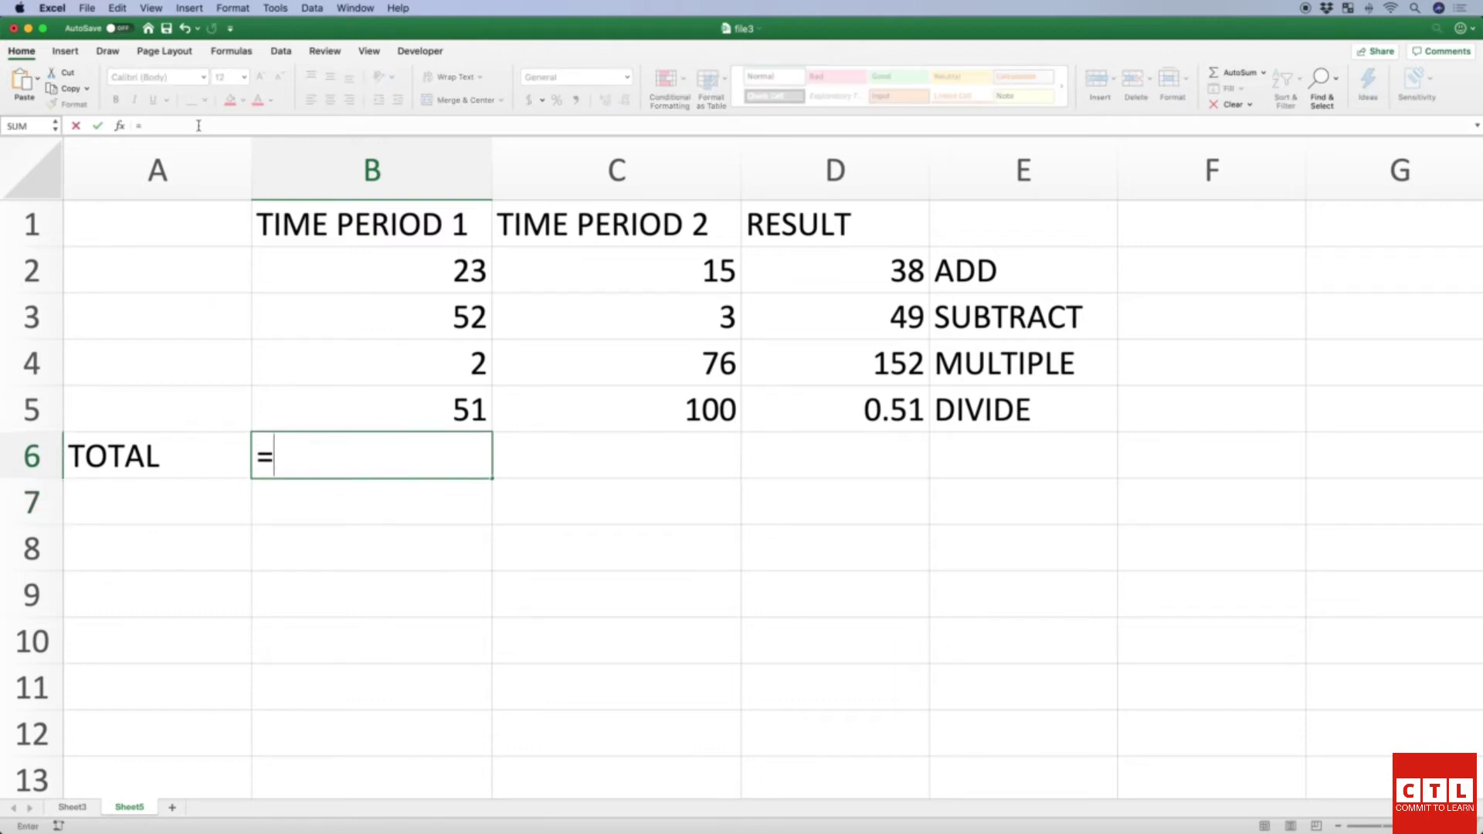
type("SUM(")
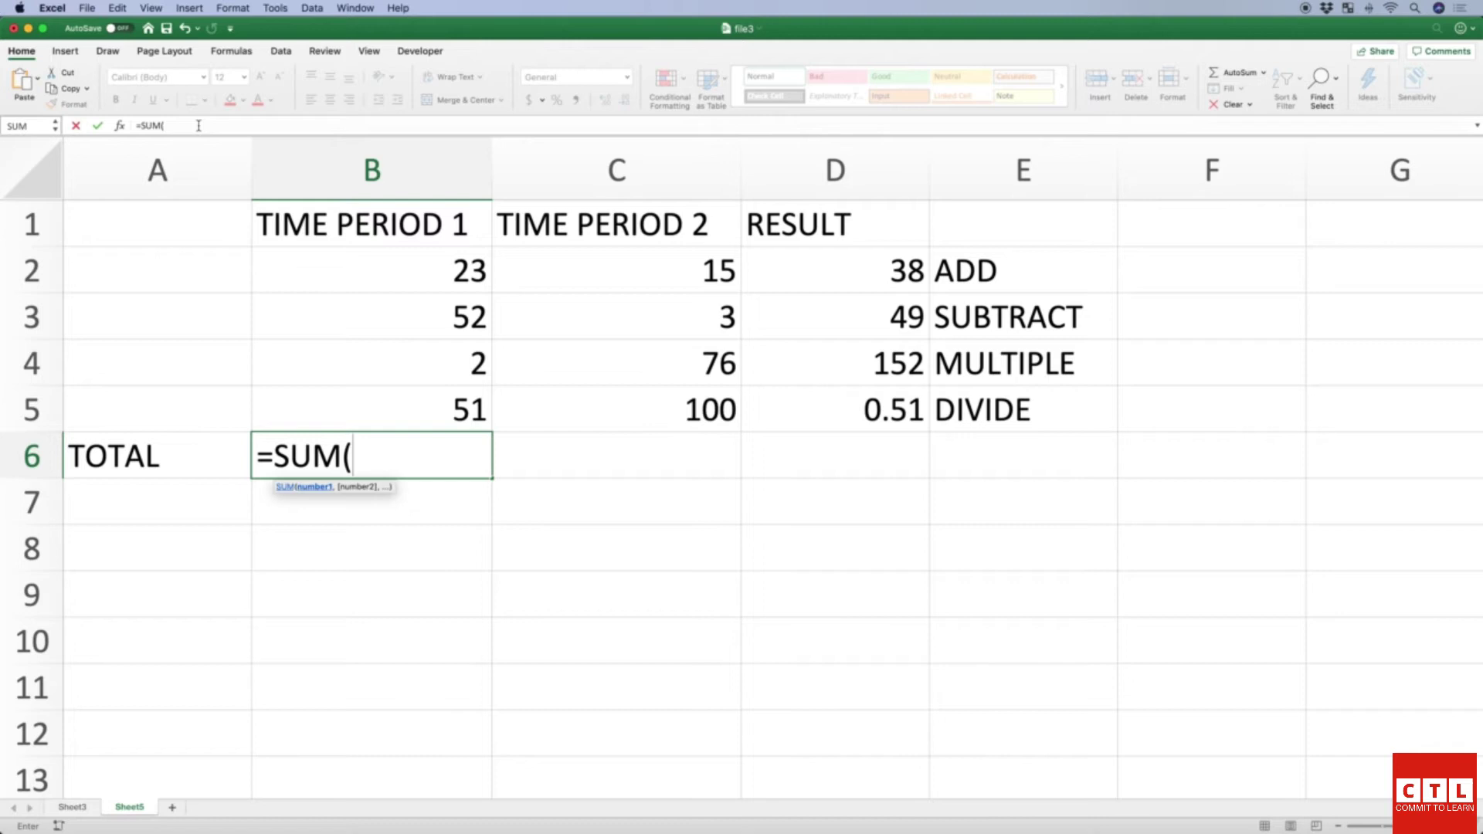
Step: Select the range B2:B5 as the SUM argument and complete the B6 formula as =SUM(B2:B5)
key("Down")
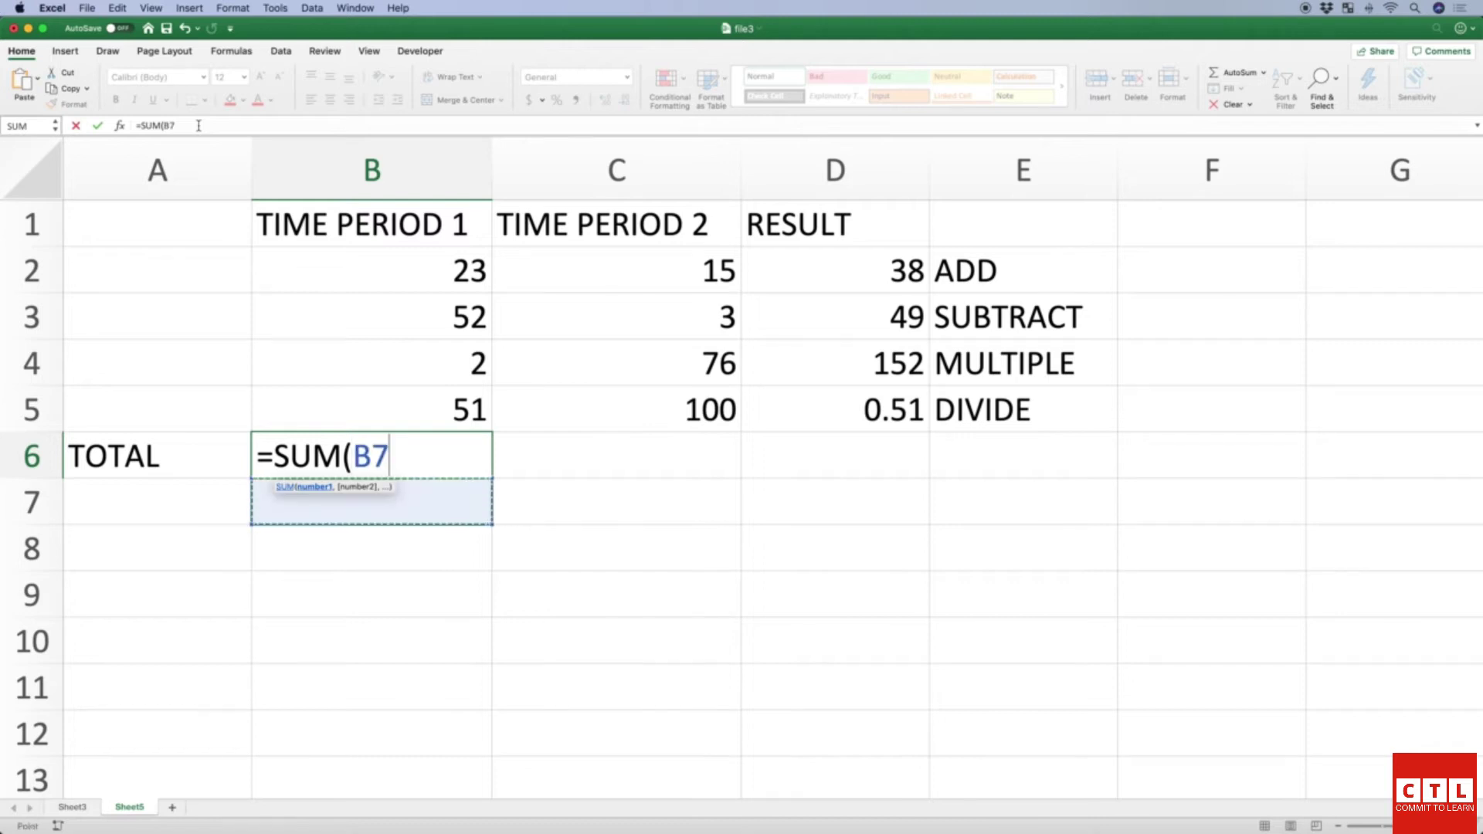
key("Up")
key("Up")
key("Up")
key("Up")
key("Up")
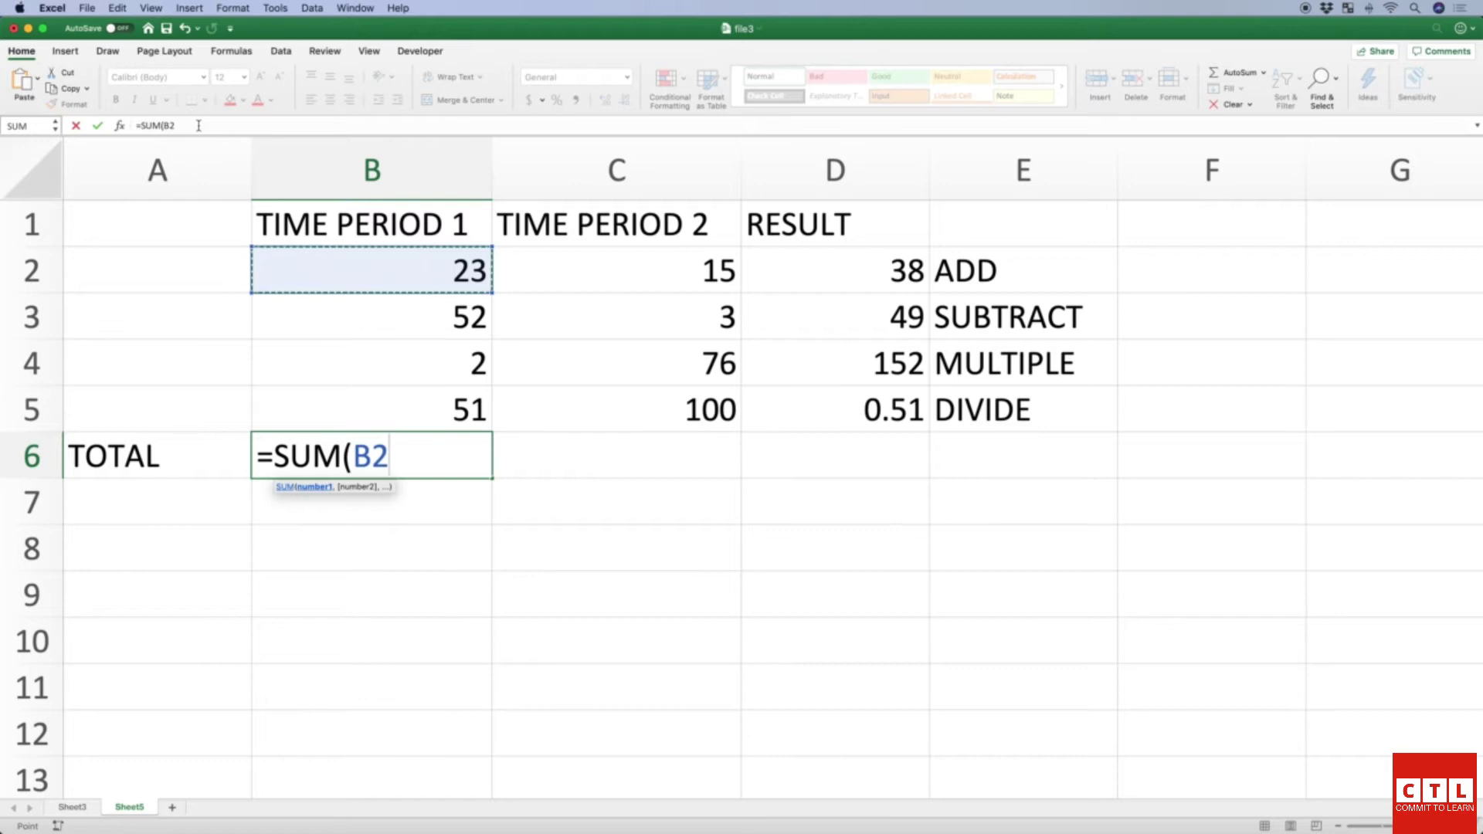
key("shift+Down")
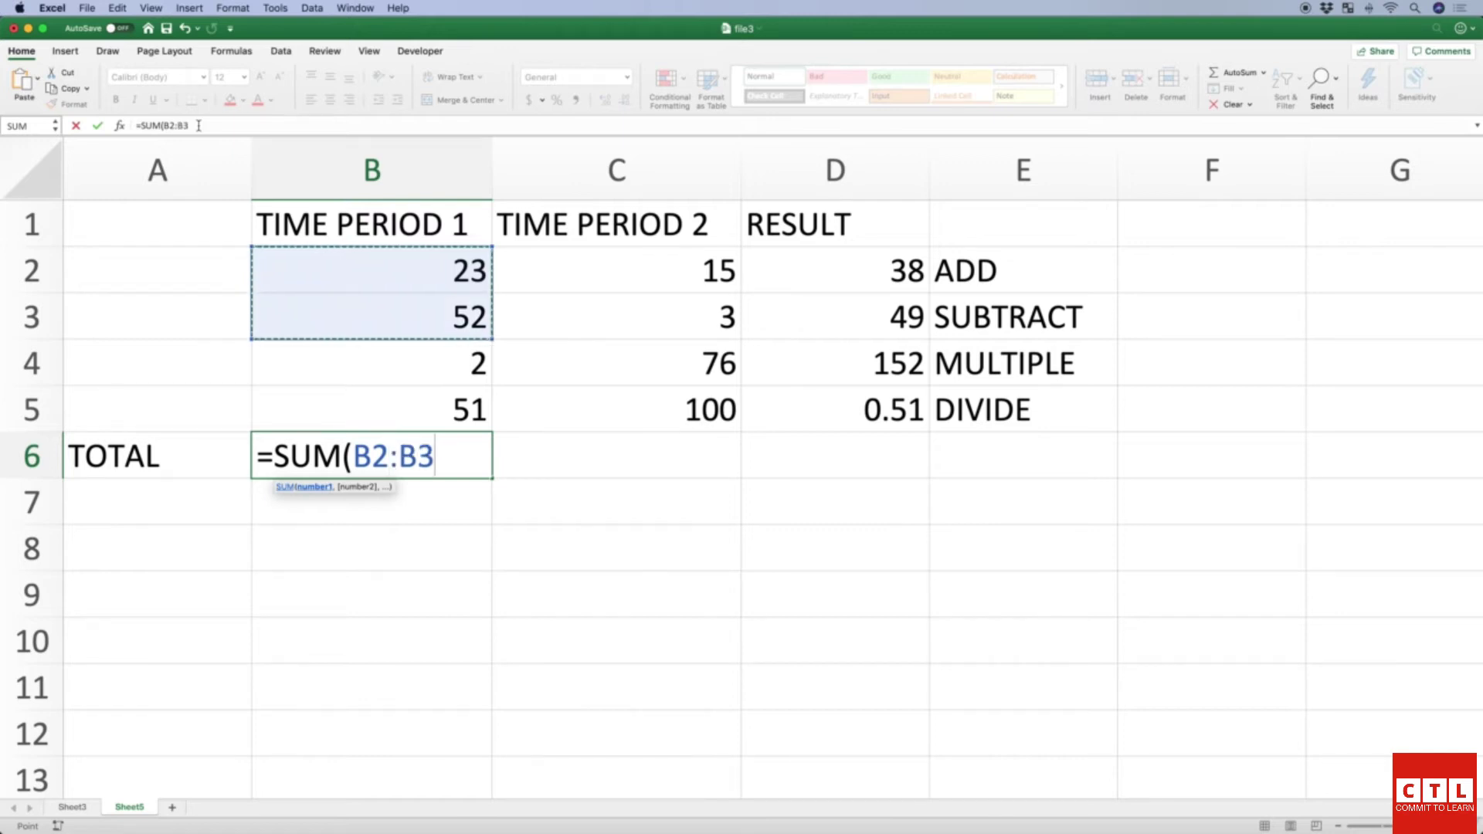
key("shift+Down")
key("shift+Down")
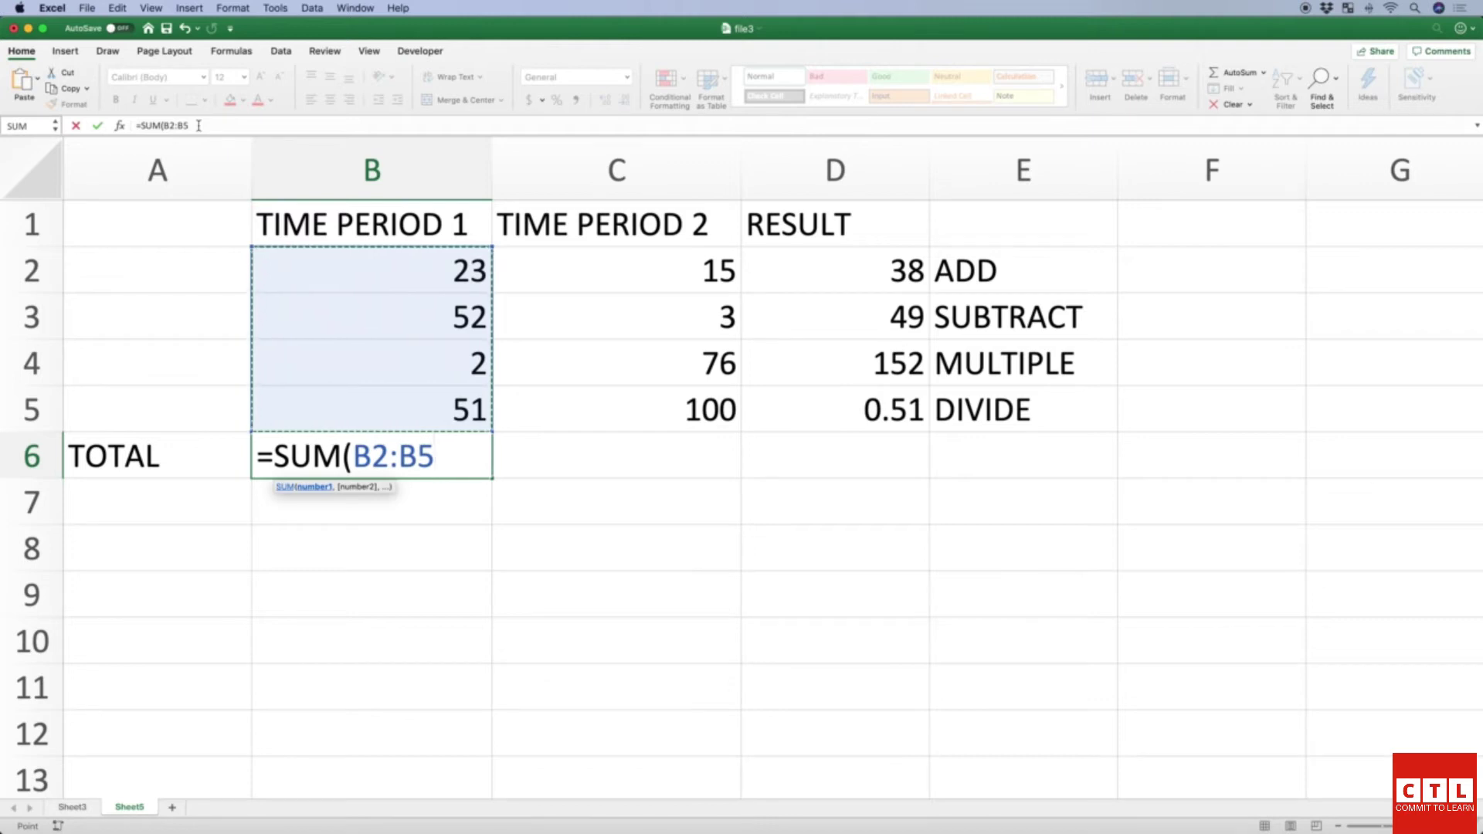
type(")")
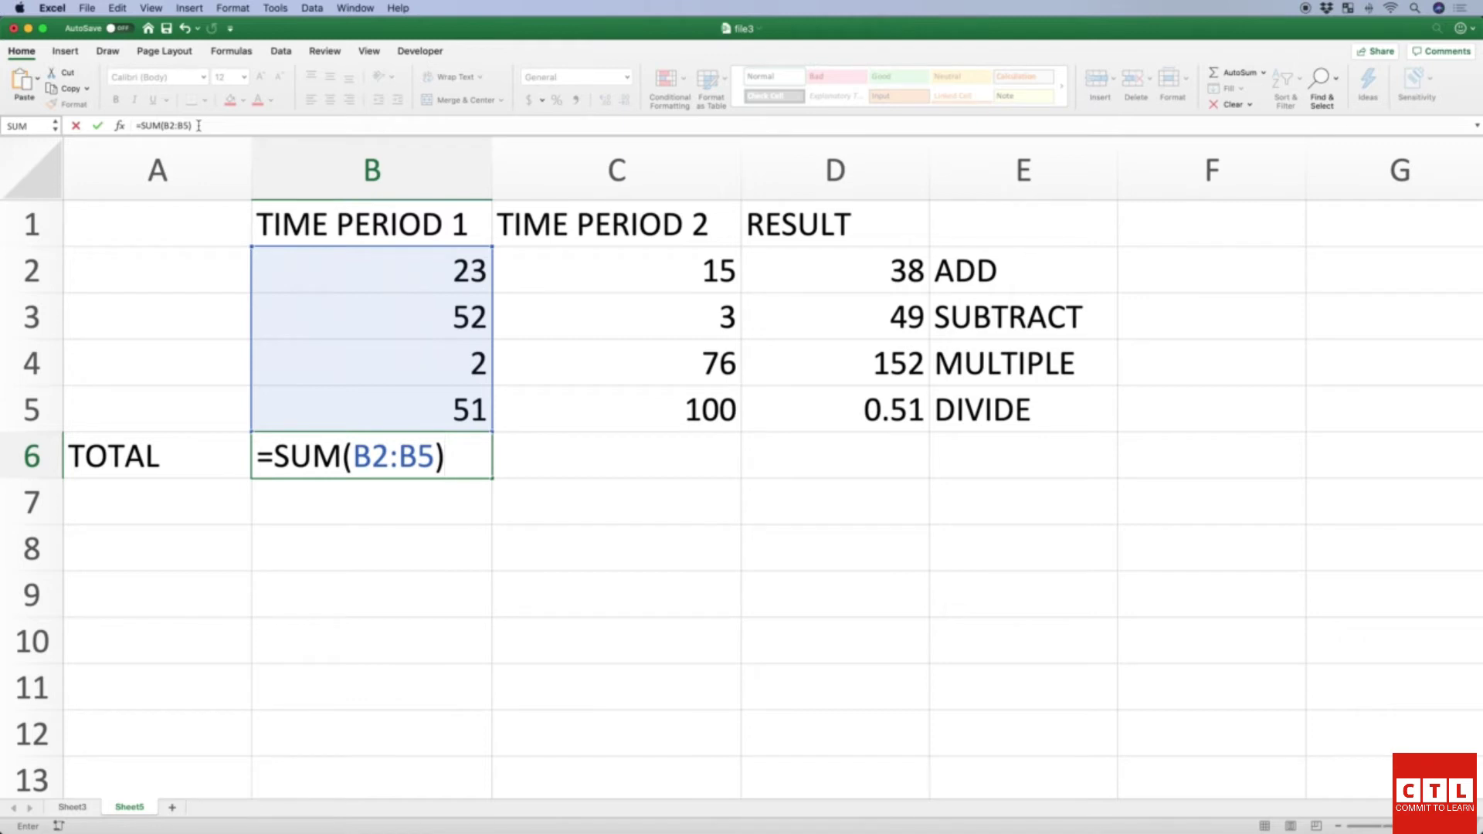
key("Return")
key("Up")
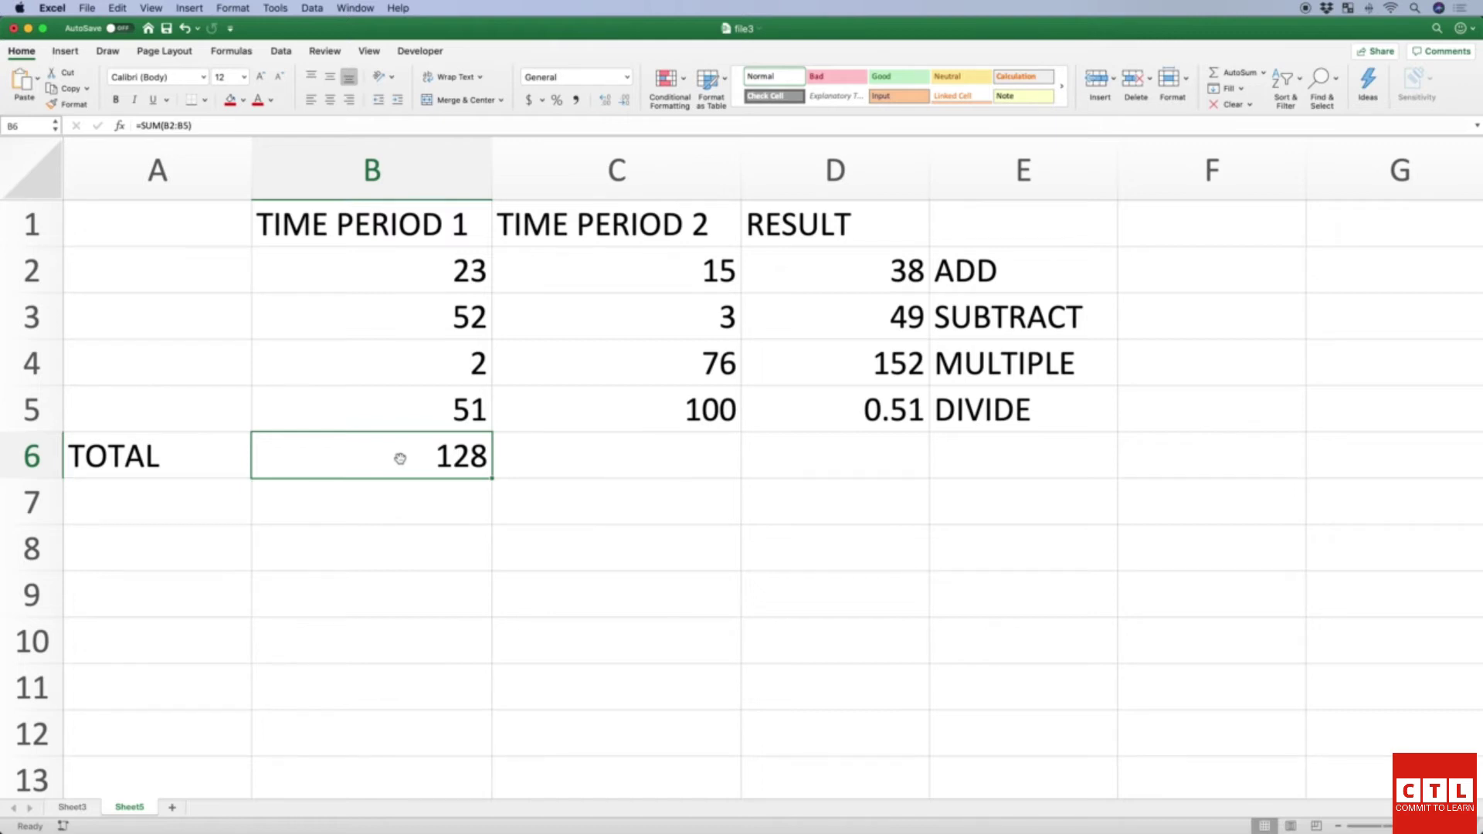
type("=")
key("Up")
type("+")
key("Up")
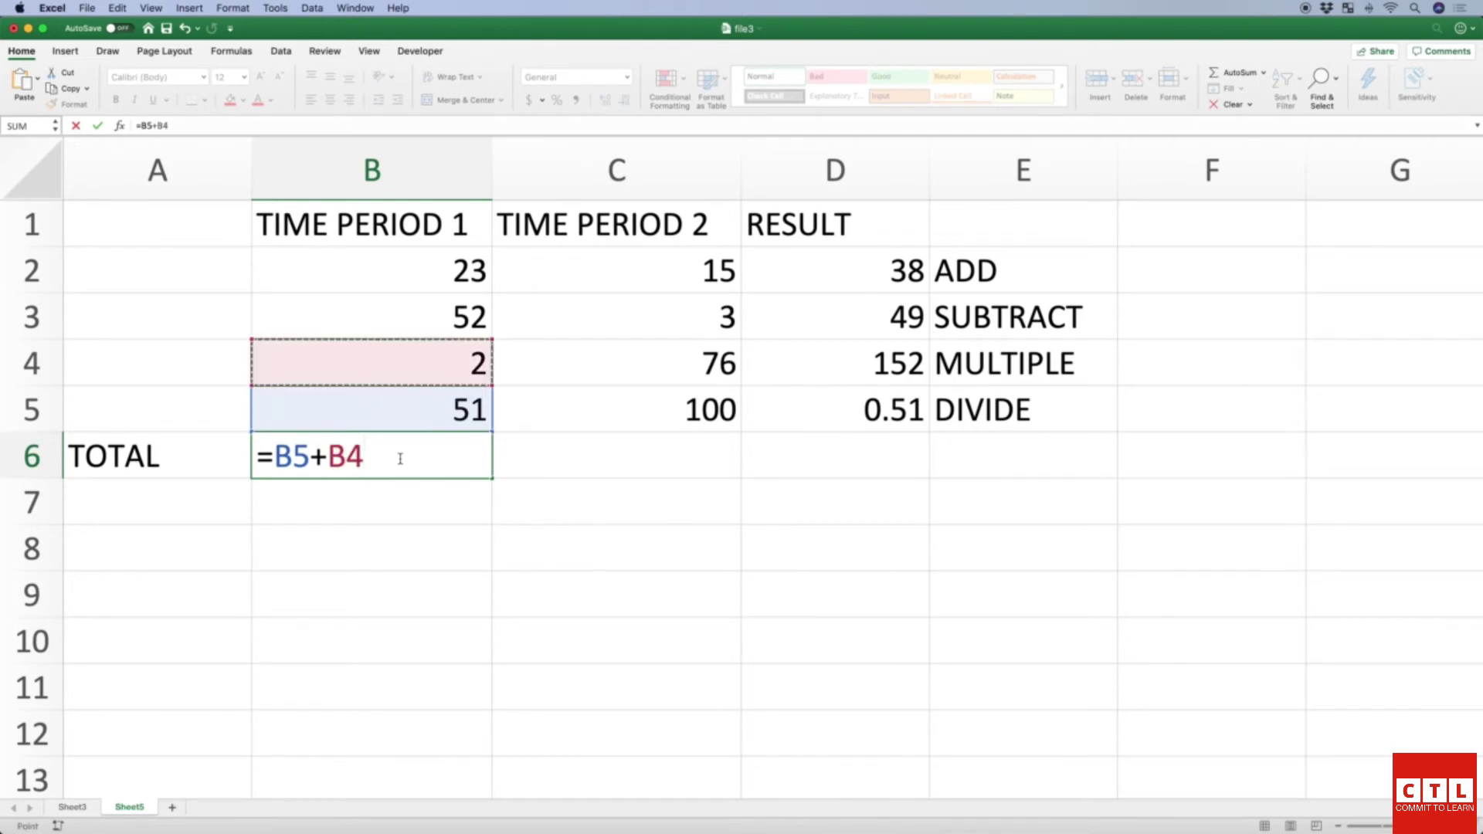
key("BackSpace")
key("BackSpace")
key("BackSpace")
Step: Enter a SUM formula in B6 that totals the TIME PERIOD 1 values in B2:B5
type("SUM(")
key("Up")
key("shift+Up")
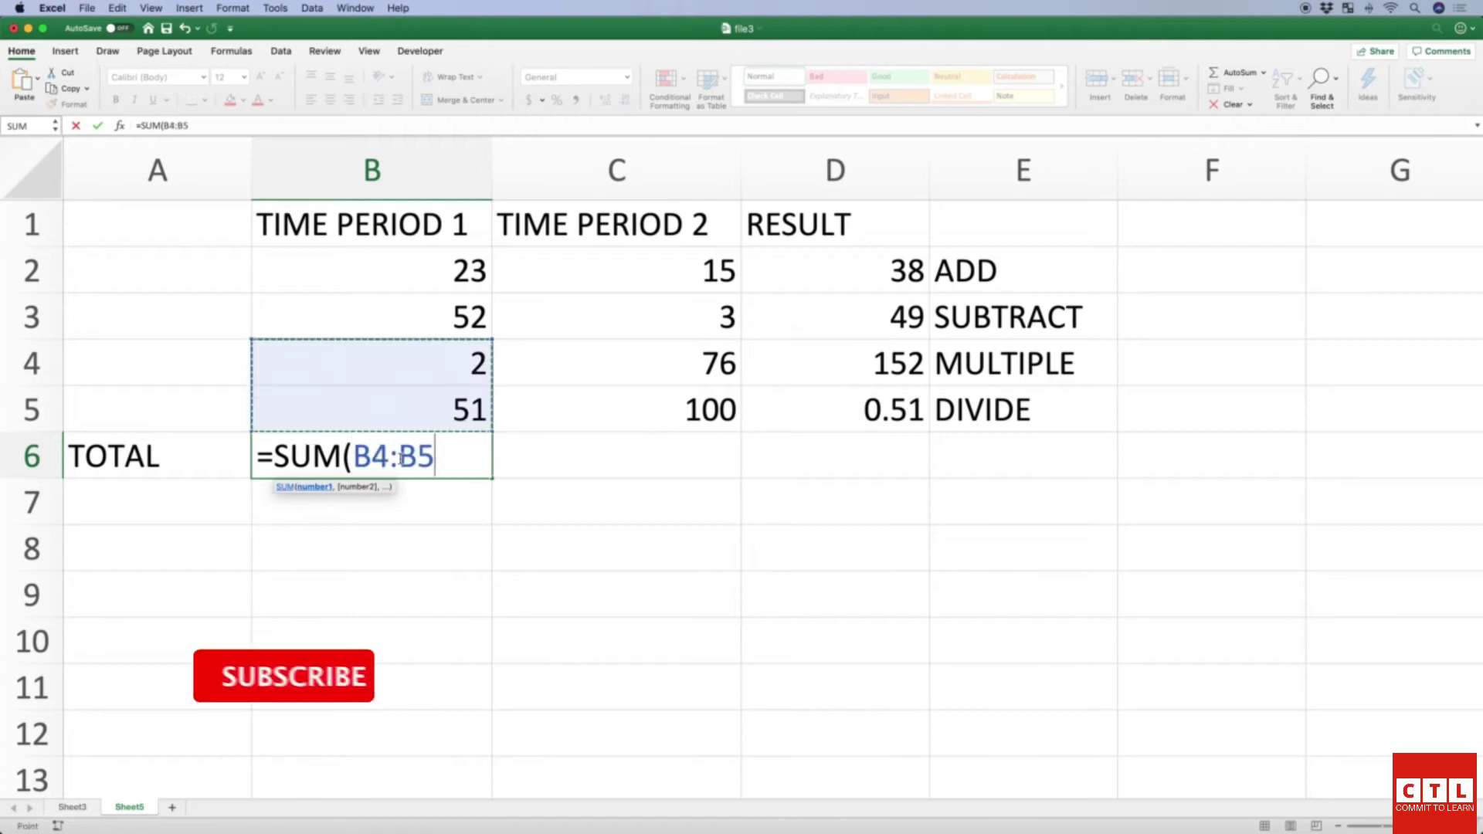
key("shift+Up")
key("shift+Up")
key("Return")
key("Up")
Step: Total the TIME PERIOD 2 column in C6 with the formula =SUM(C2:C5)
key("Right")
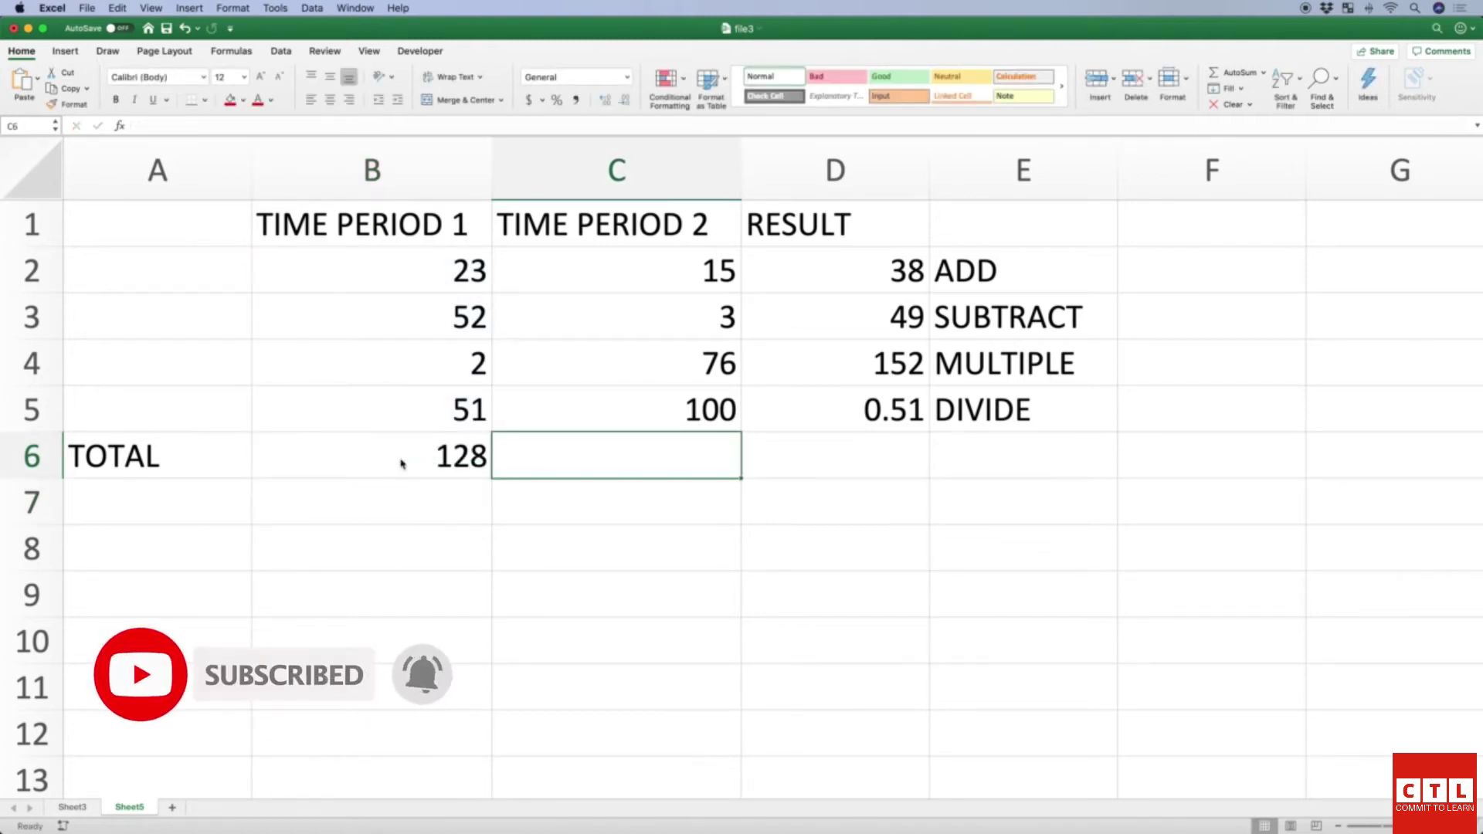
type("=SUM")
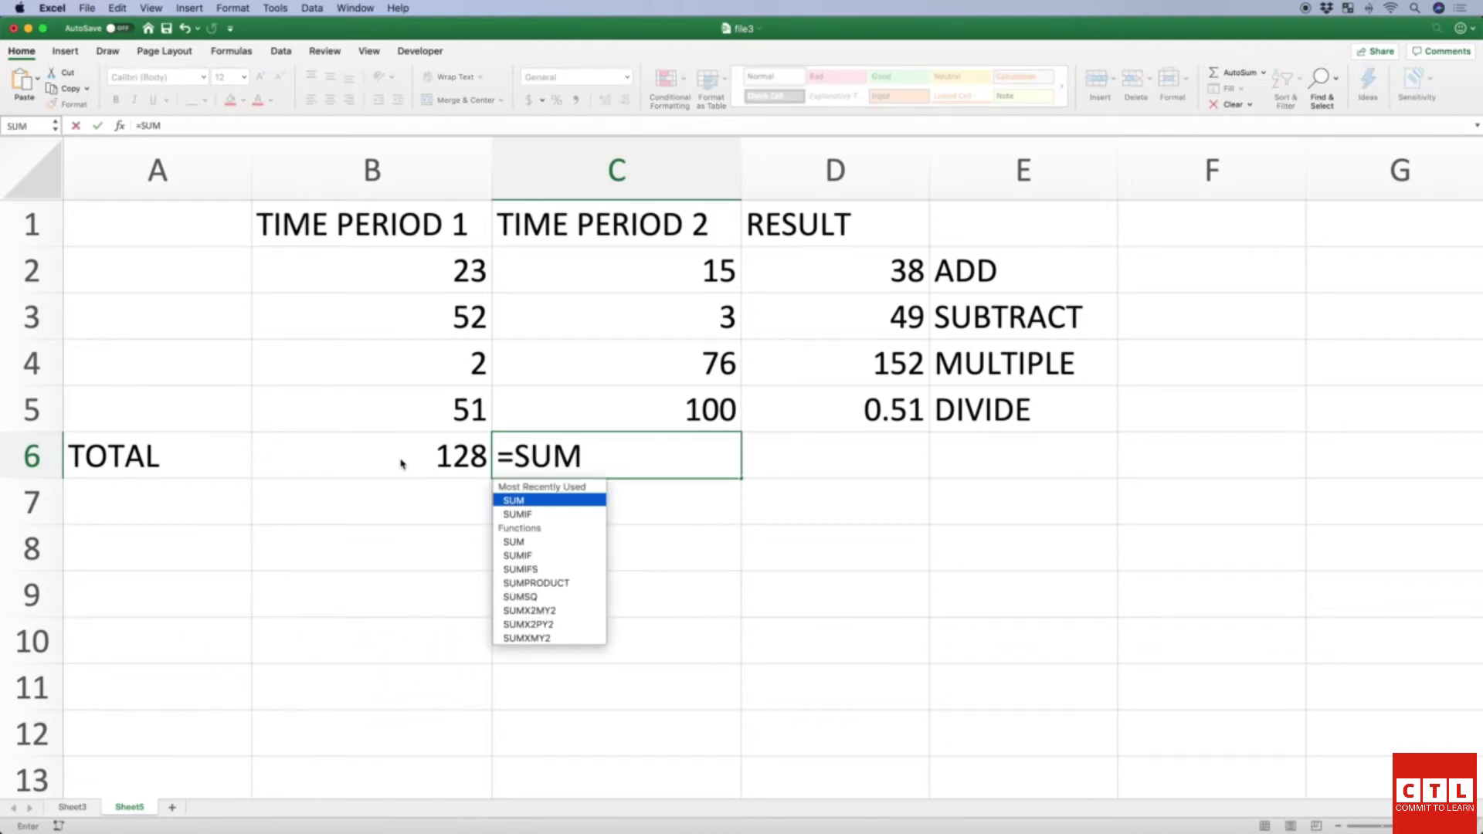
type("(")
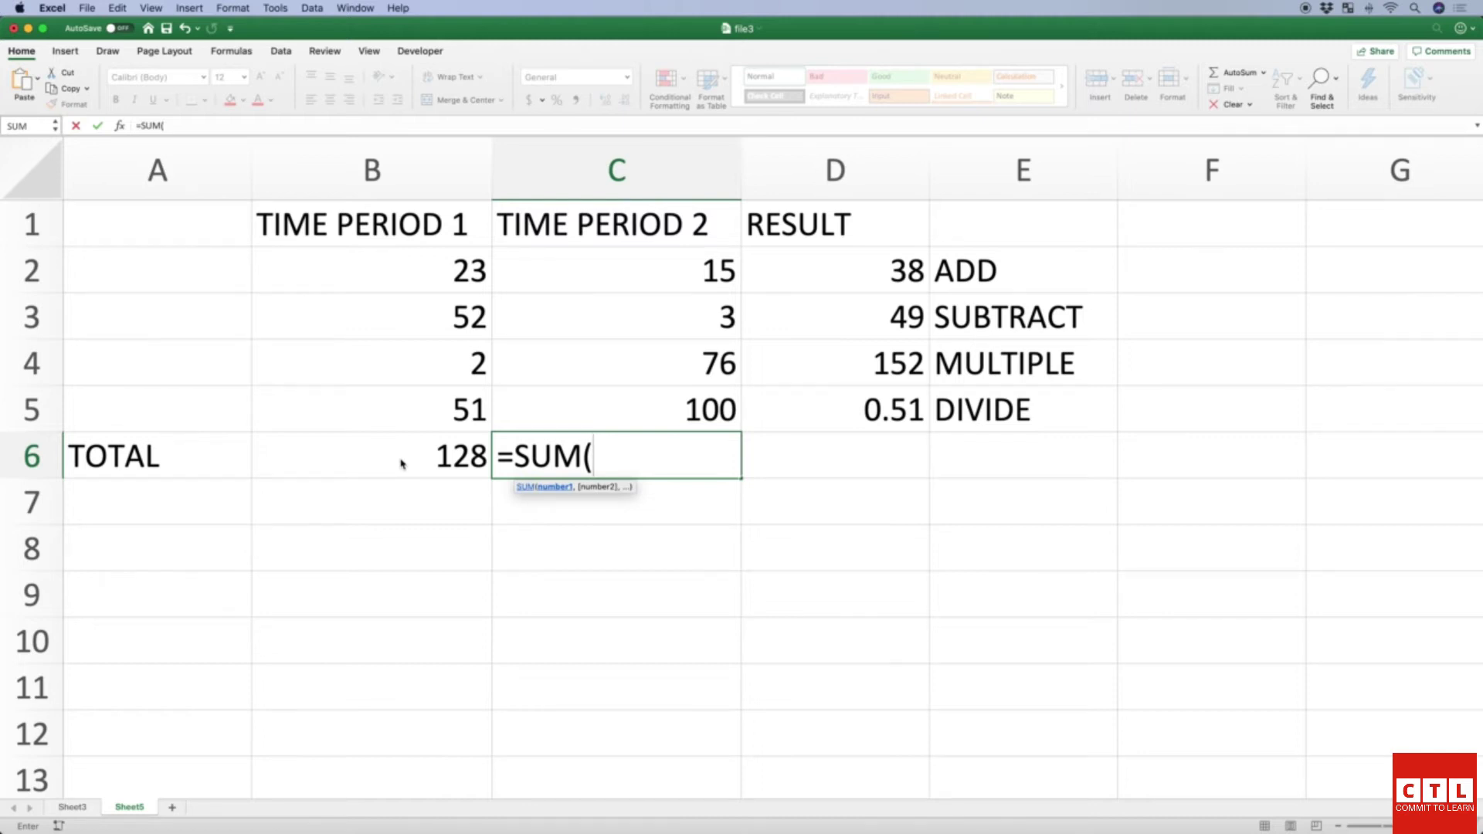
type("C2:C")
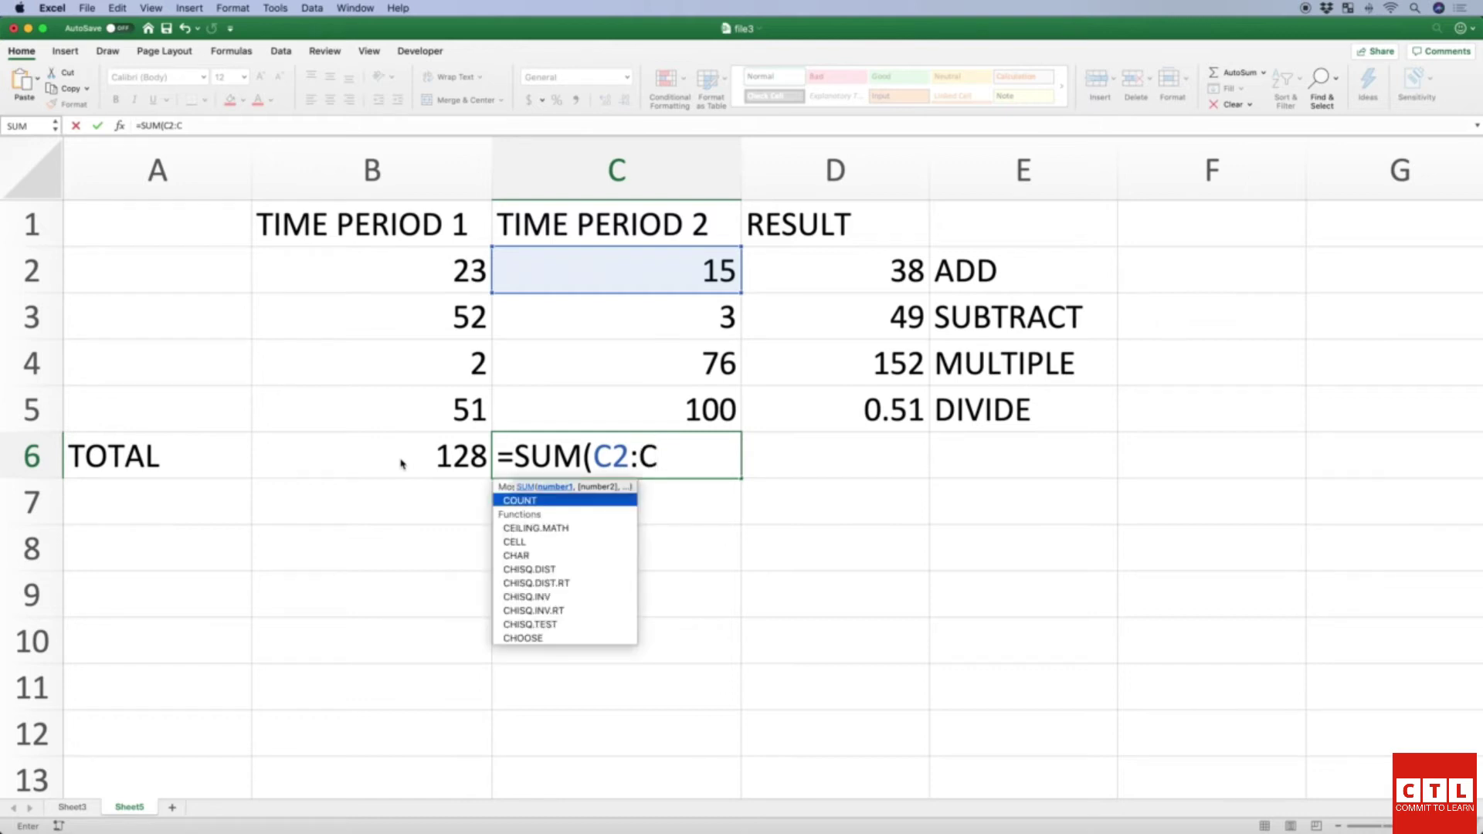
type("5)")
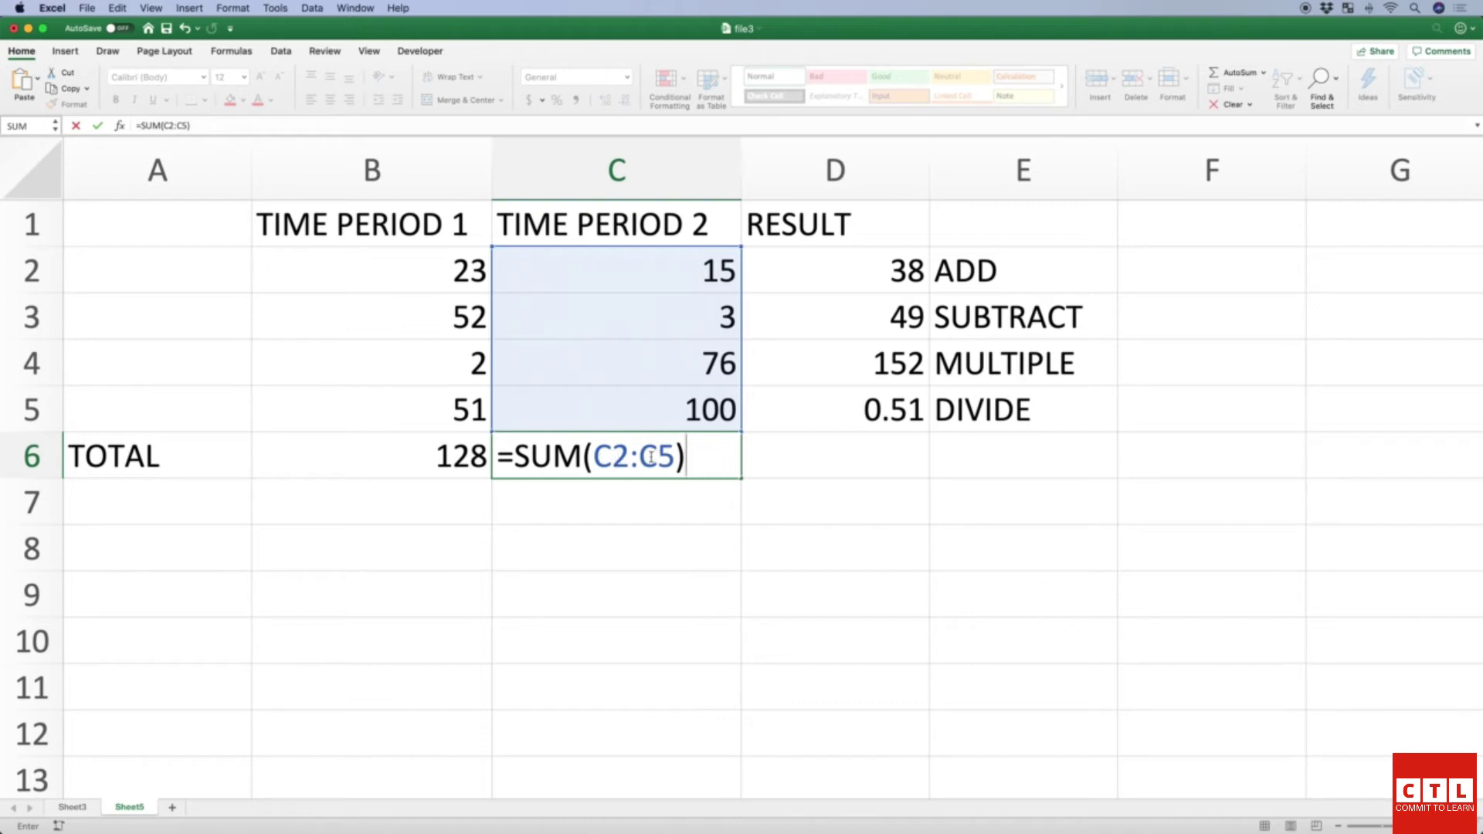
key("Return")
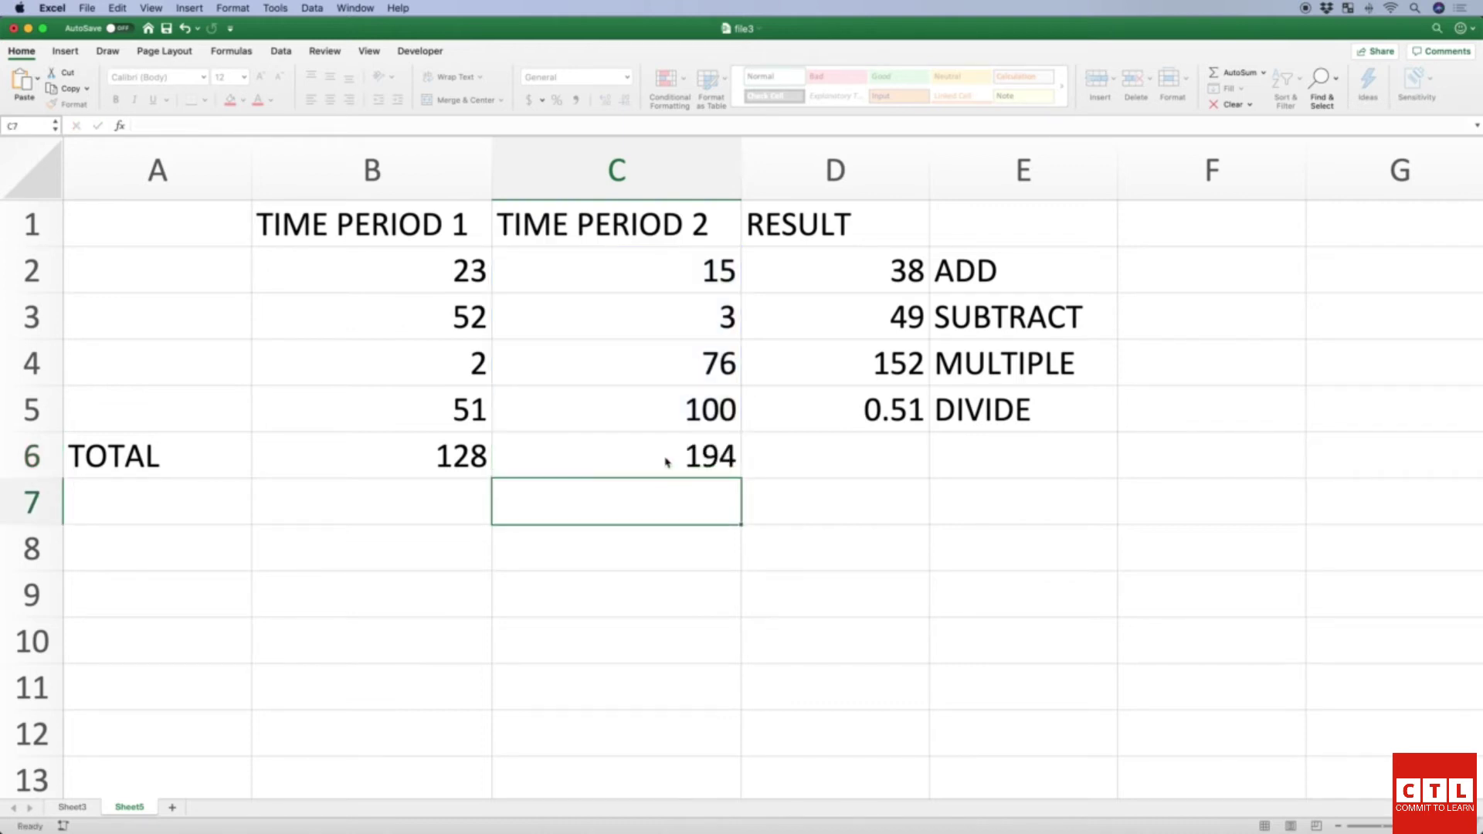
Step: Check the C6 formula against the TIME PERIOD 2 values it covers, highlighting C2:C5
left_click(666, 462)
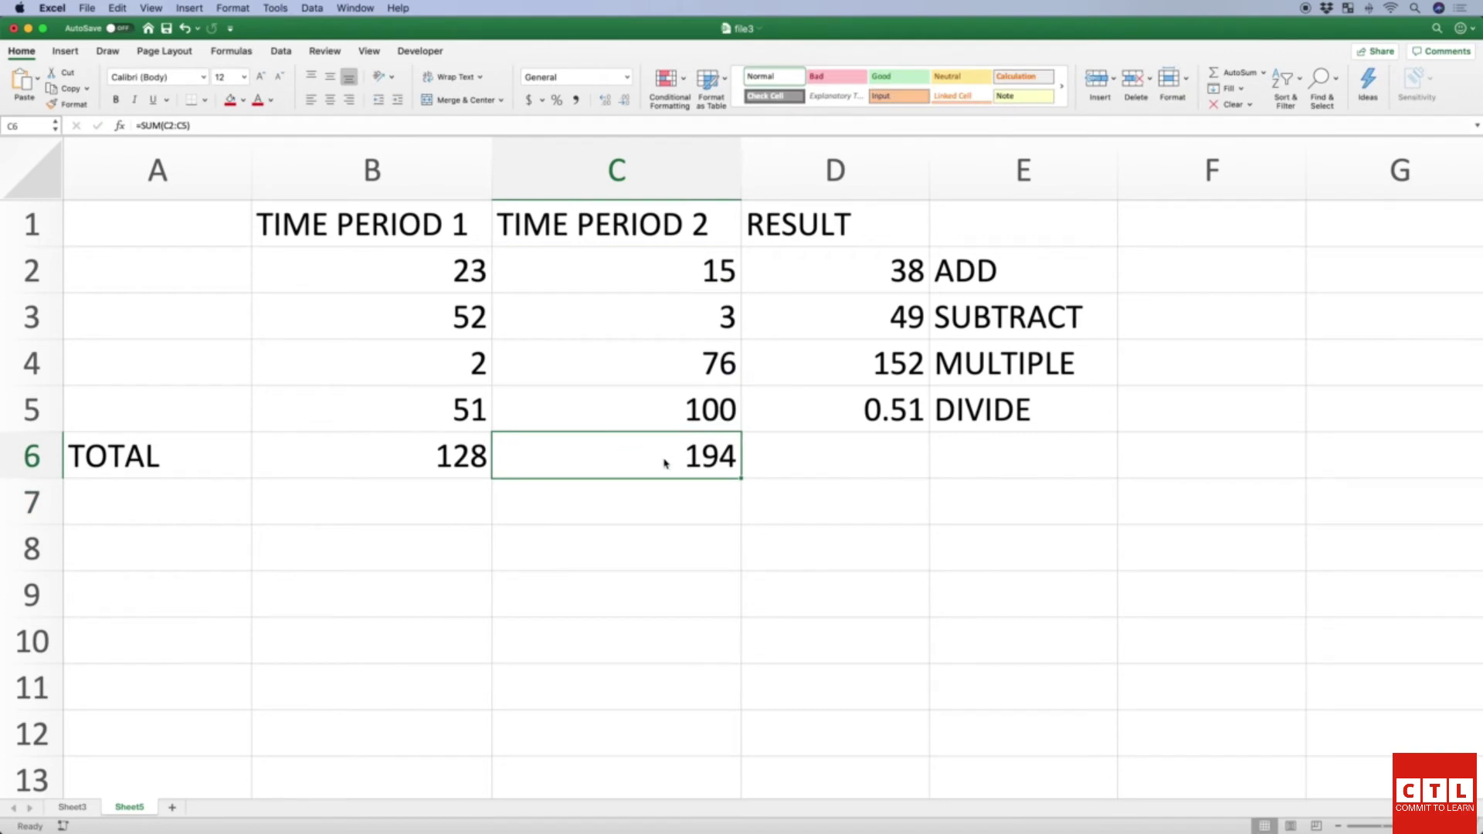
left_click(670, 271)
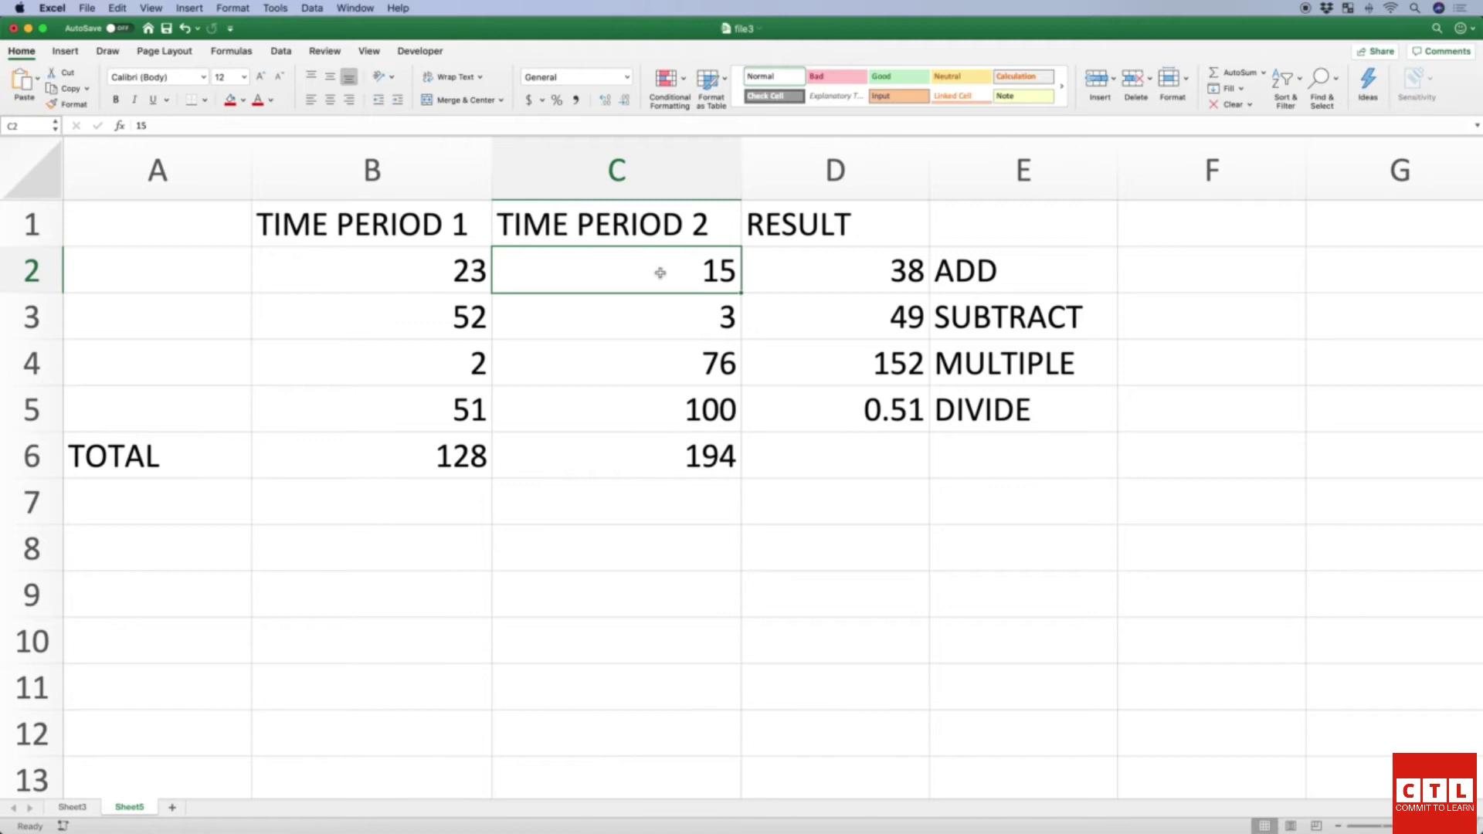
left_click(652, 277)
left_click_drag(653, 277, 650, 411)
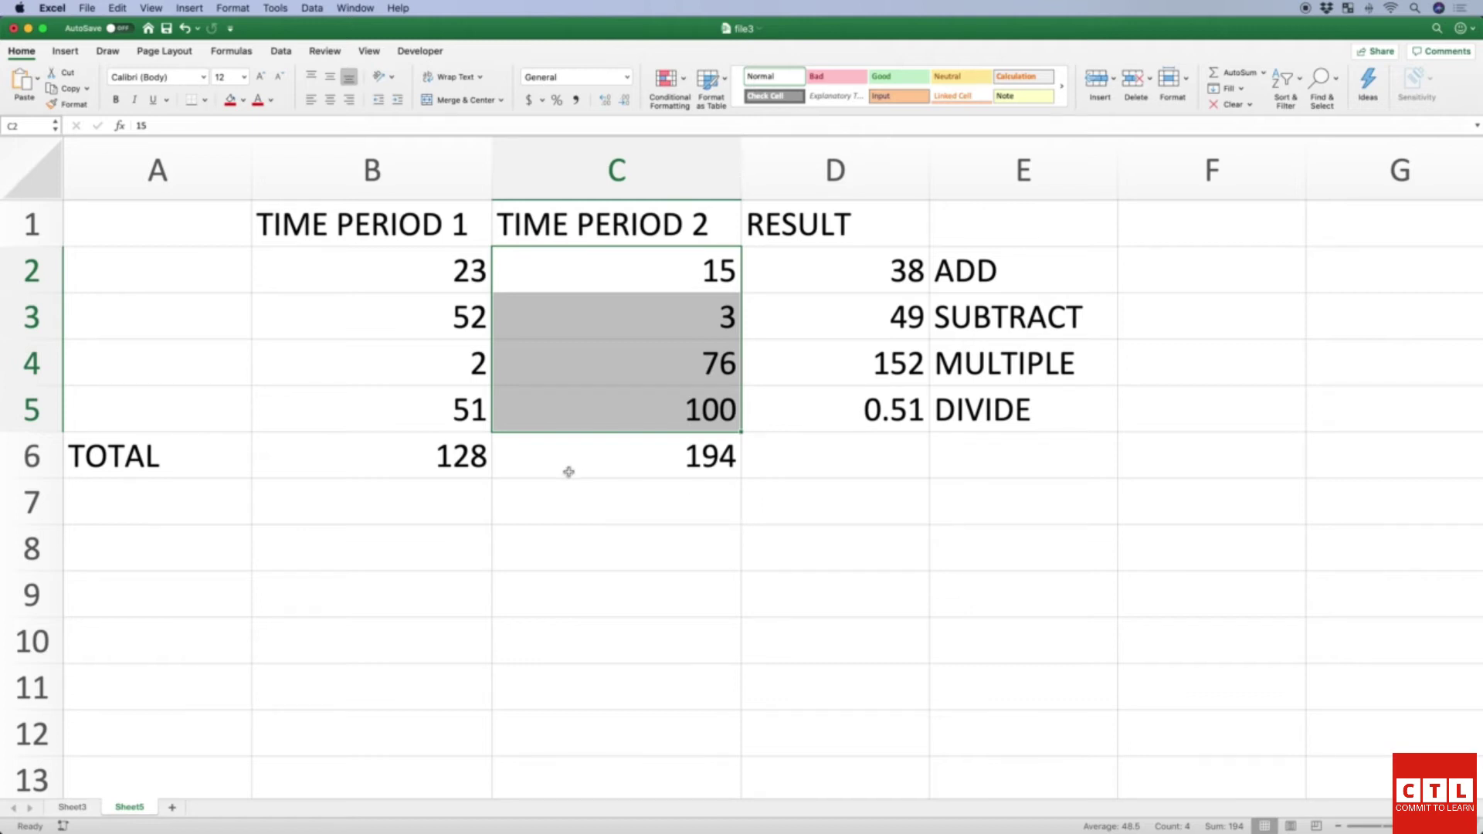
left_click(557, 499)
Step: Open the B6 formula for editing and highlight its SUM function name
left_click(451, 459)
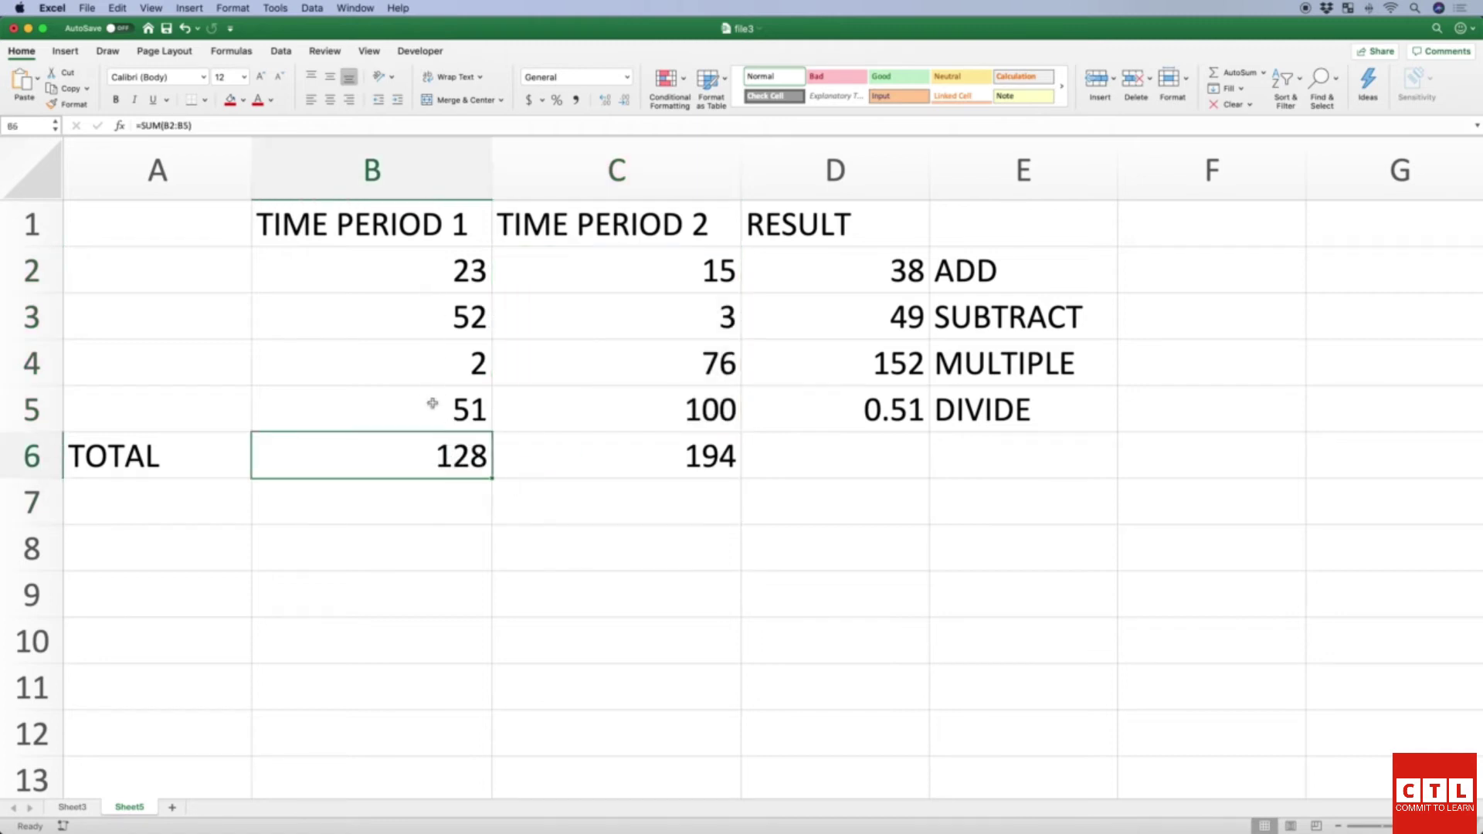
left_click(145, 125)
double_click(158, 125)
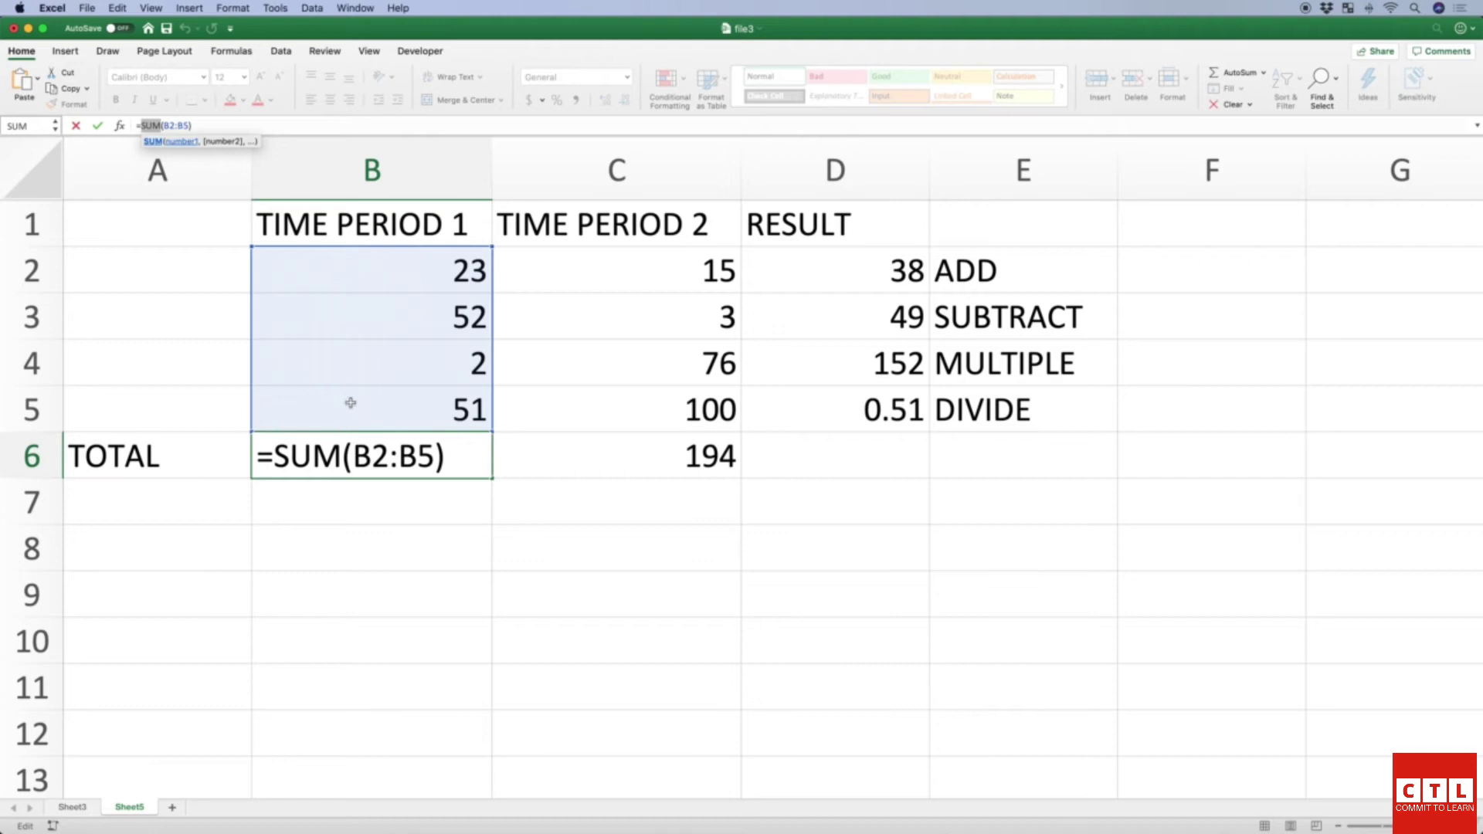
Step: Rewrite the B6 formula with individually listed cells as =SUM(B2,B3,B4,B5)
left_click(180, 126)
key("BackSpace")
key("BackSpace")
key("BackSpace")
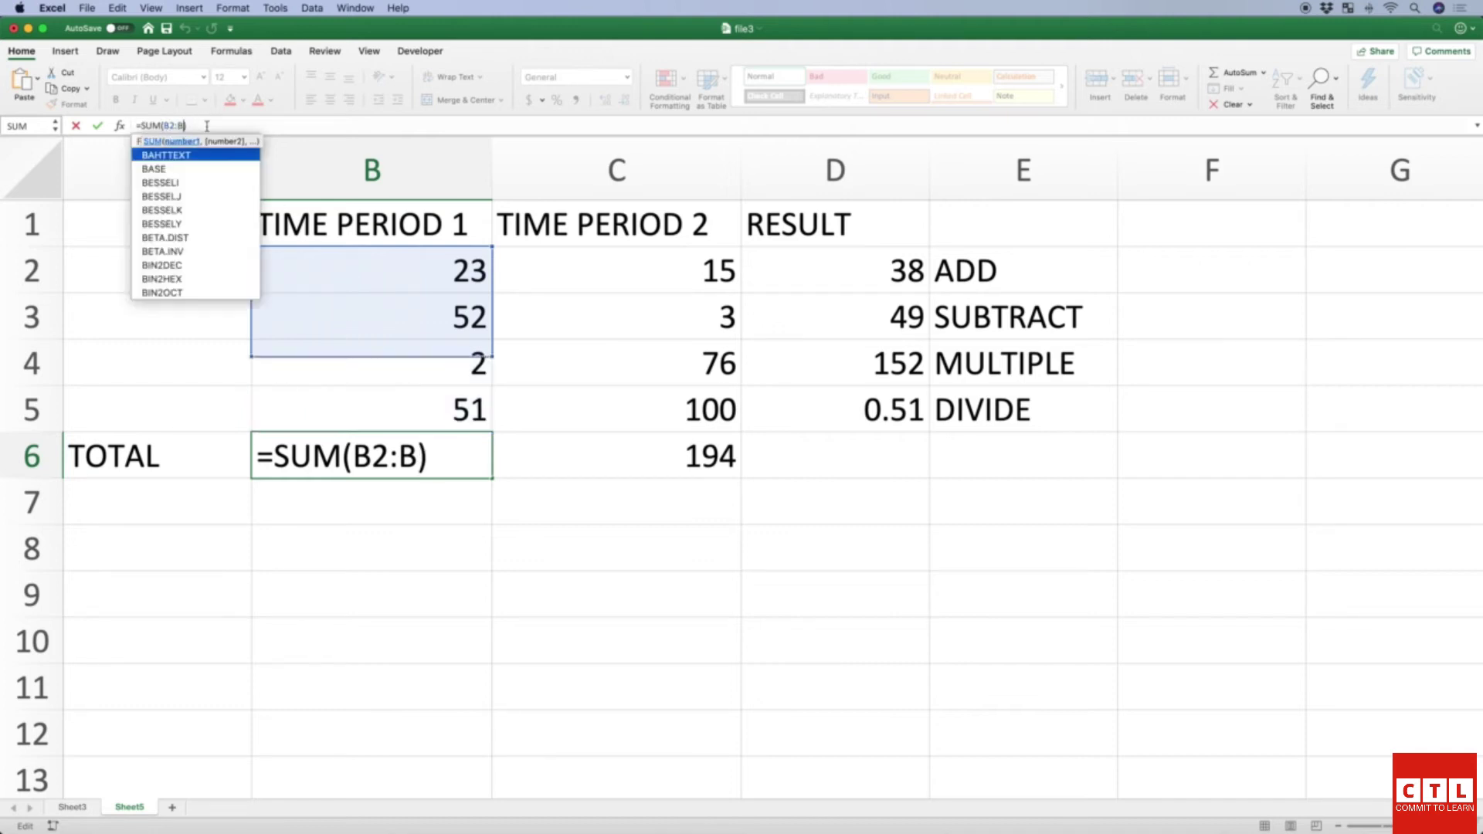
type(",")
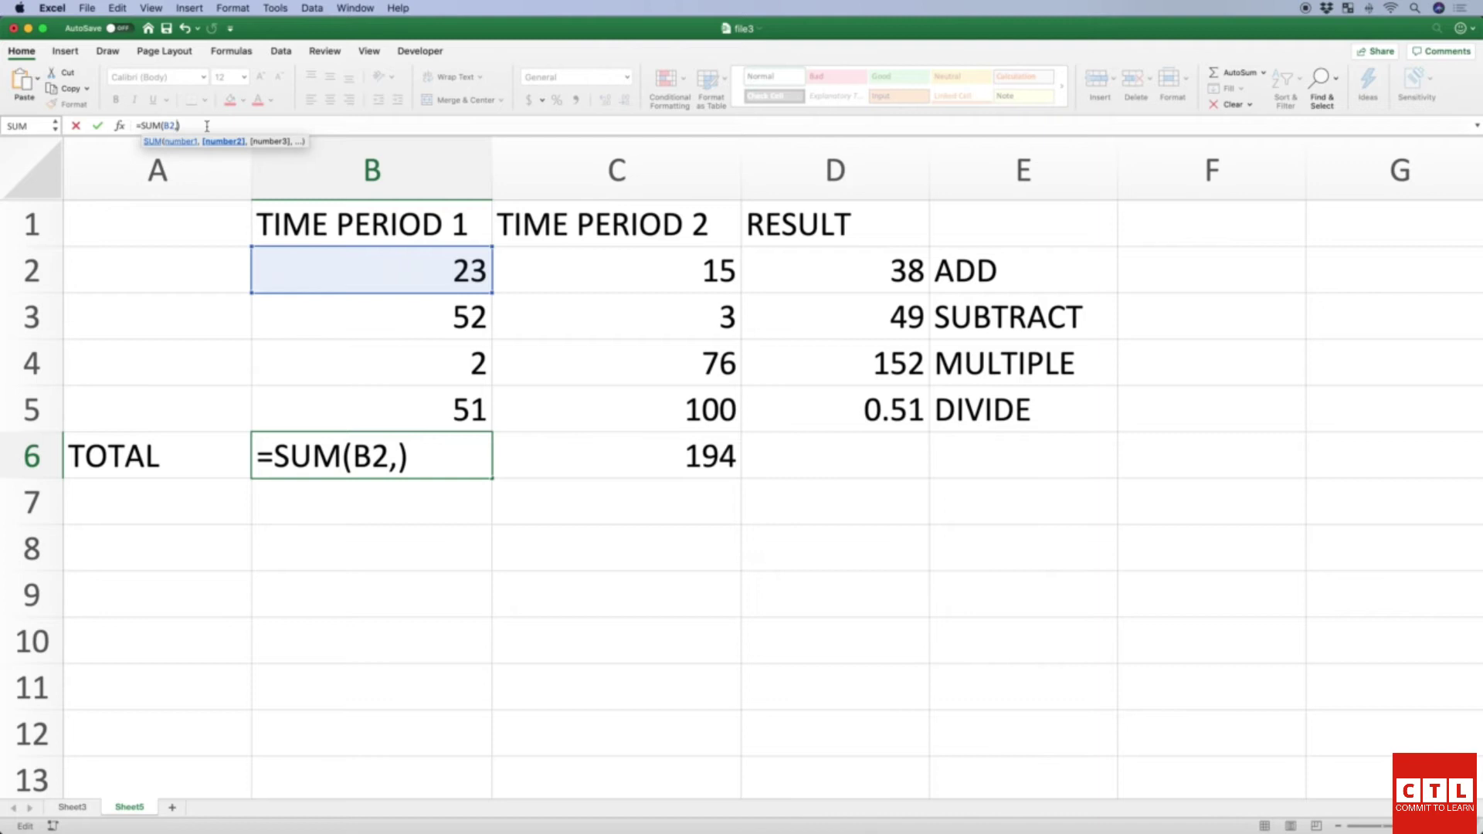
type("B3")
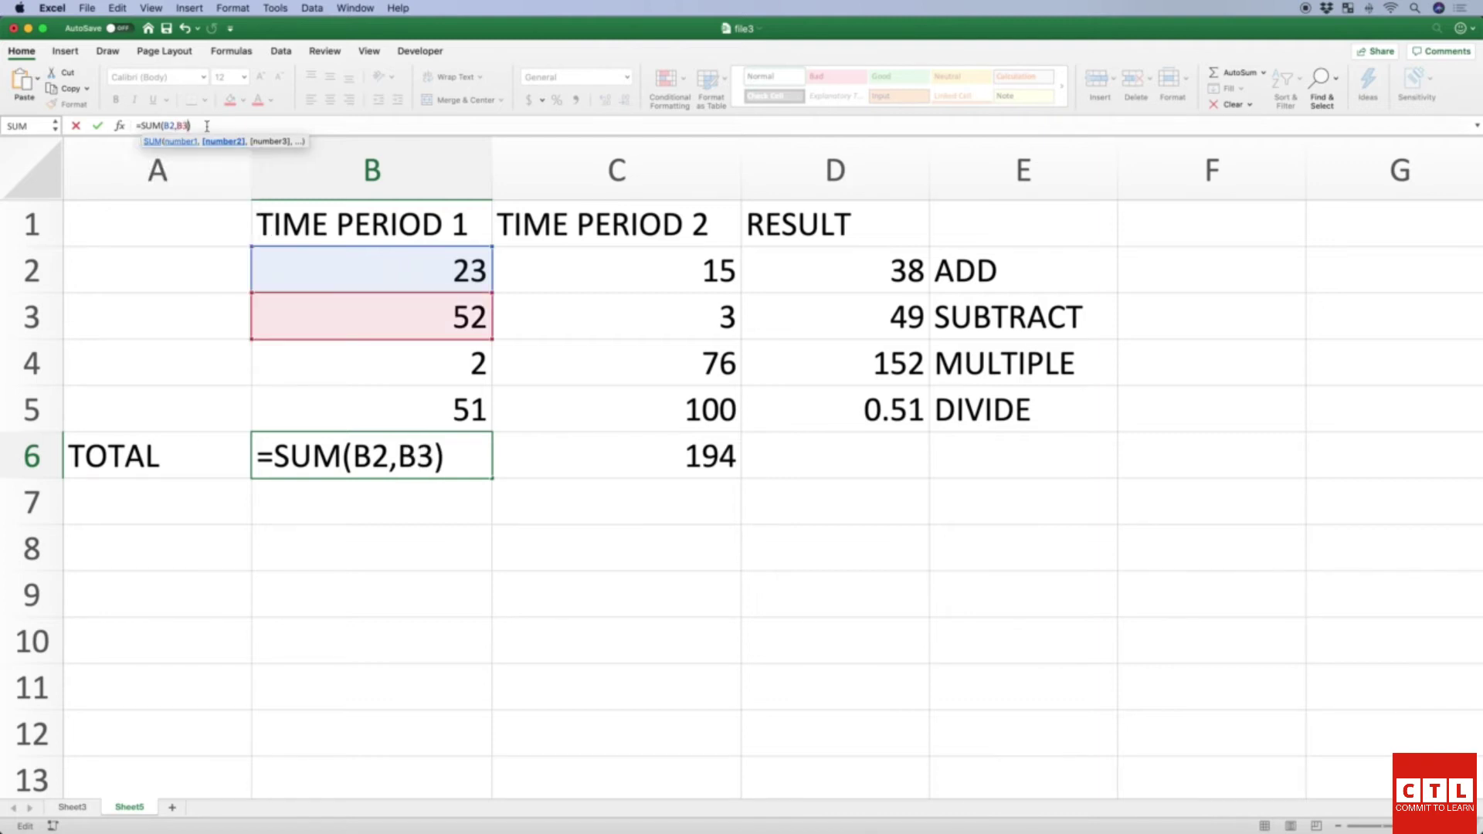
type(",")
type("B4")
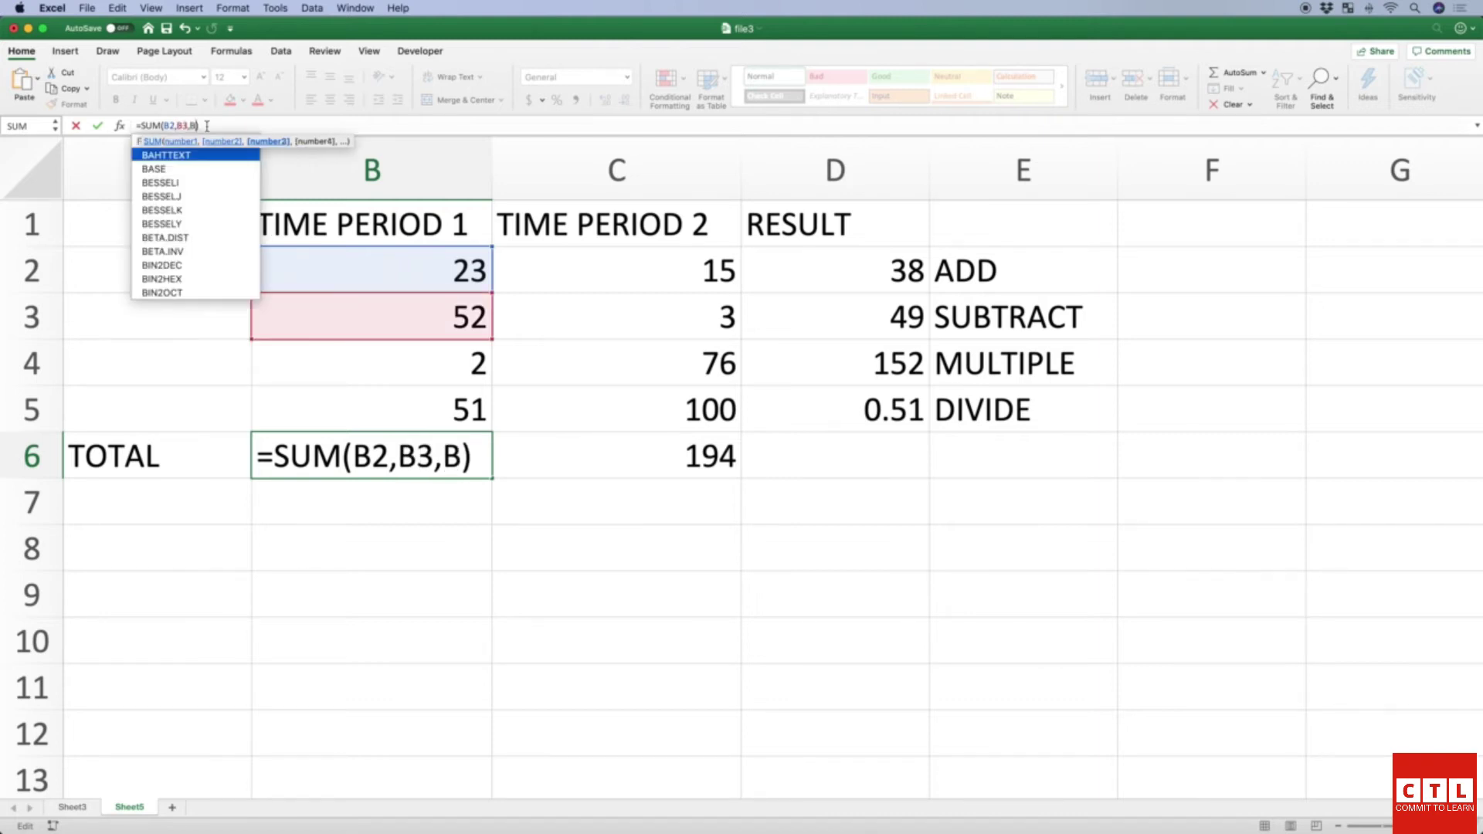
type(",B")
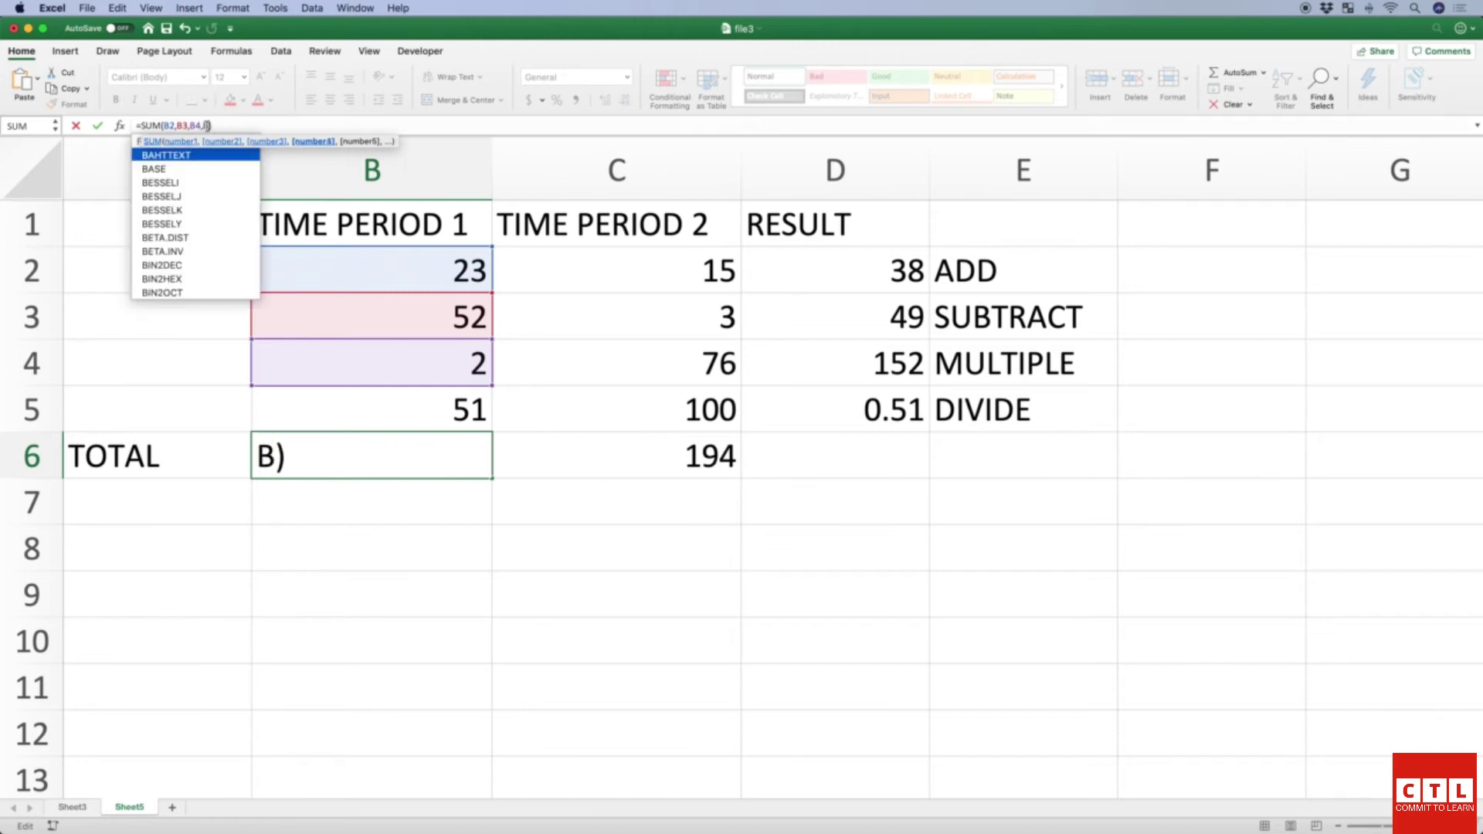
type("5")
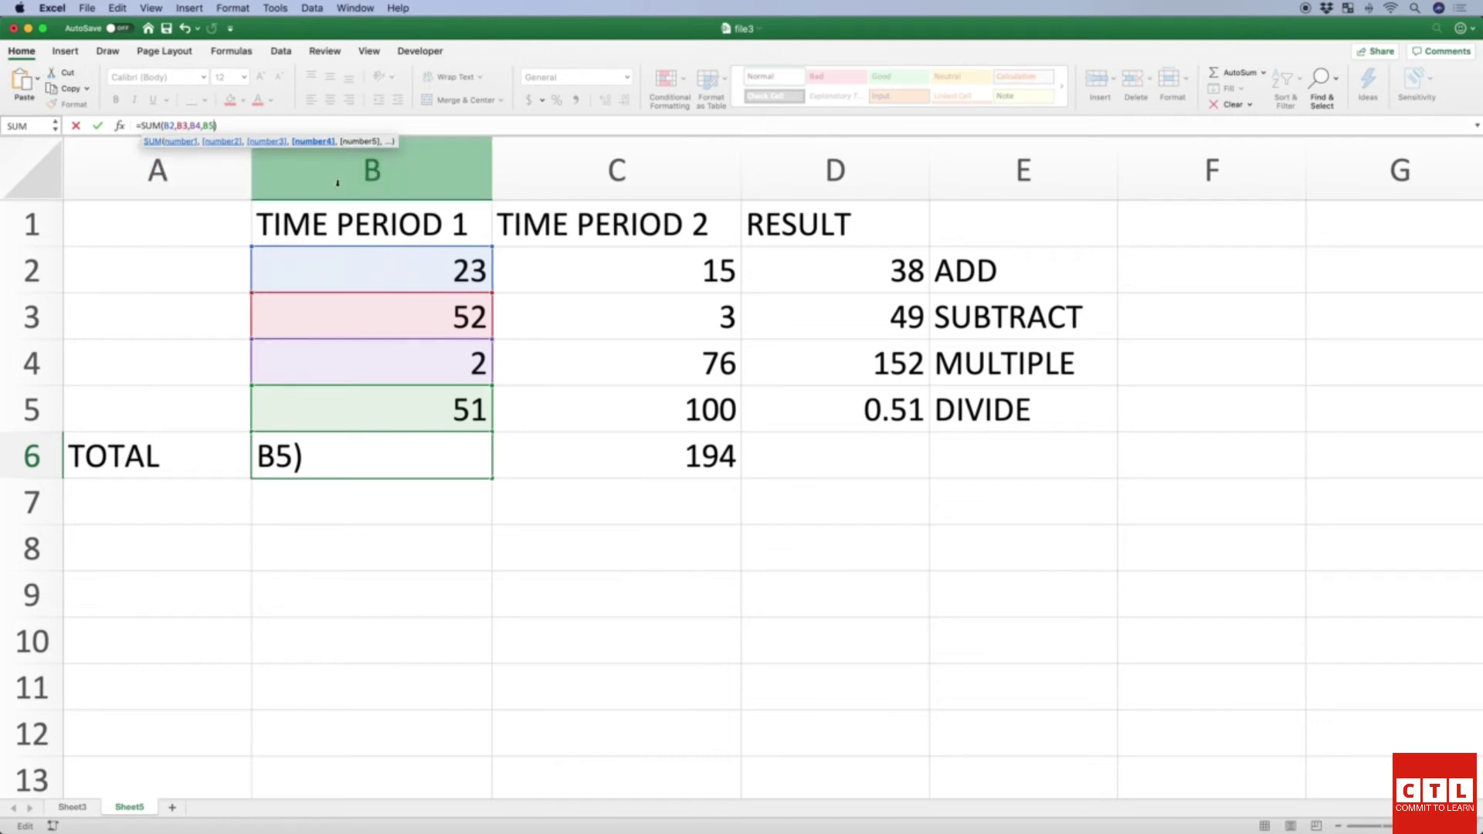
key("Return")
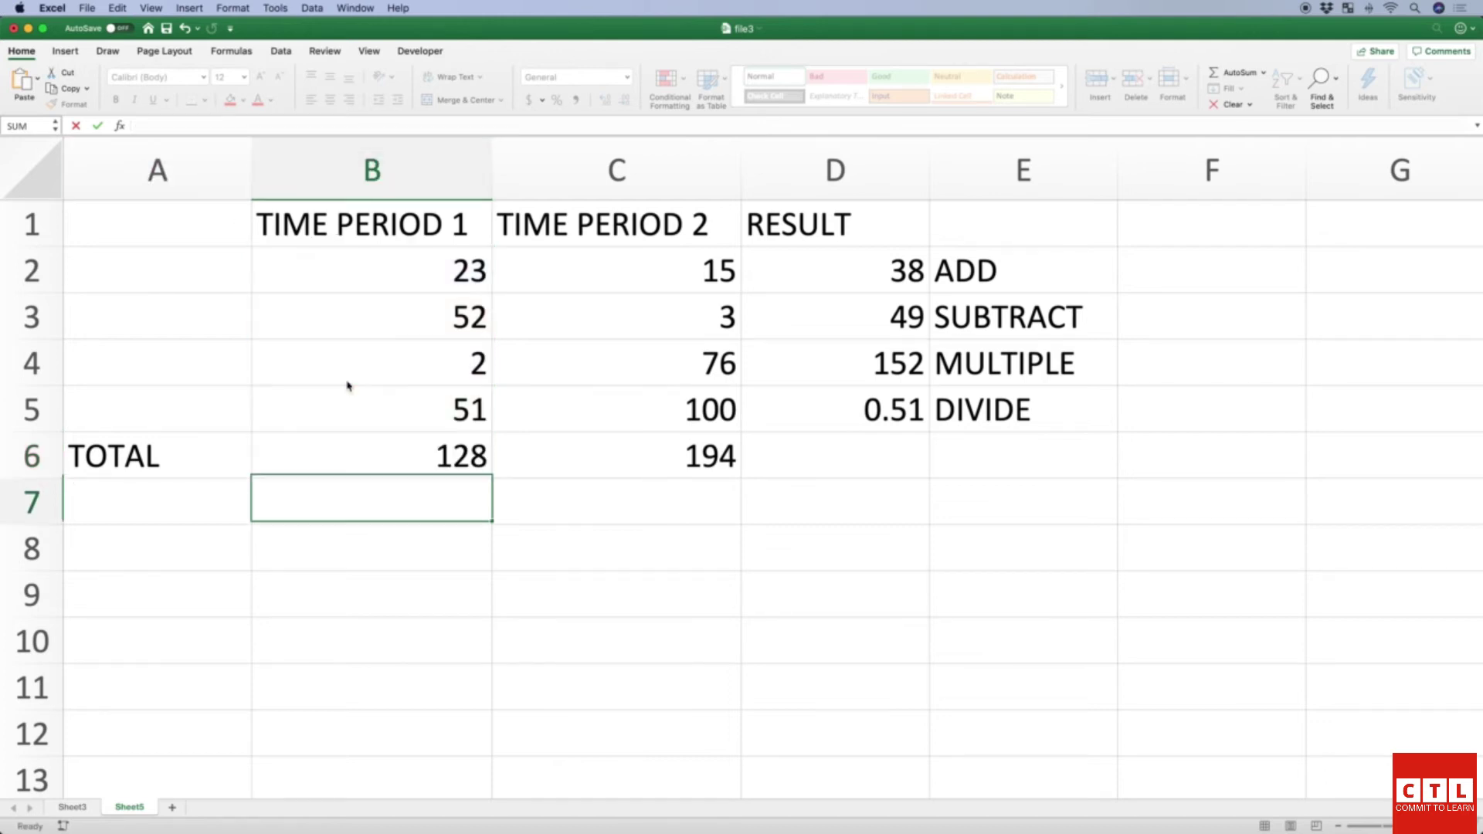
key("Up")
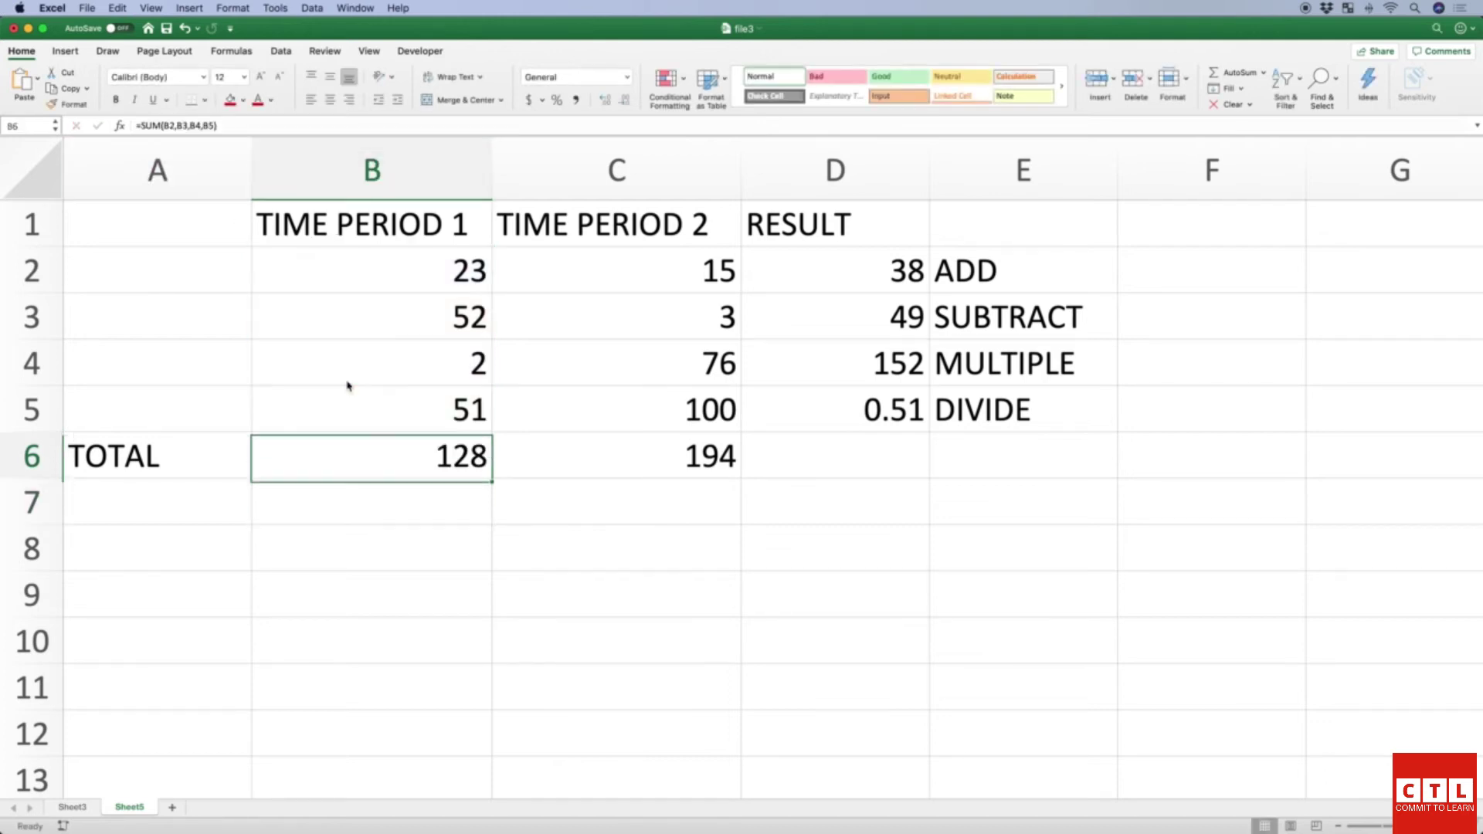
Step: Change the B6 formula back to the range form =SUM(B2:B5)
left_click(203, 127)
key("BackSpace")
key("BackSpace")
key("BackSpace")
key("BackSpace")
key("BackSpace")
key("BackSpace")
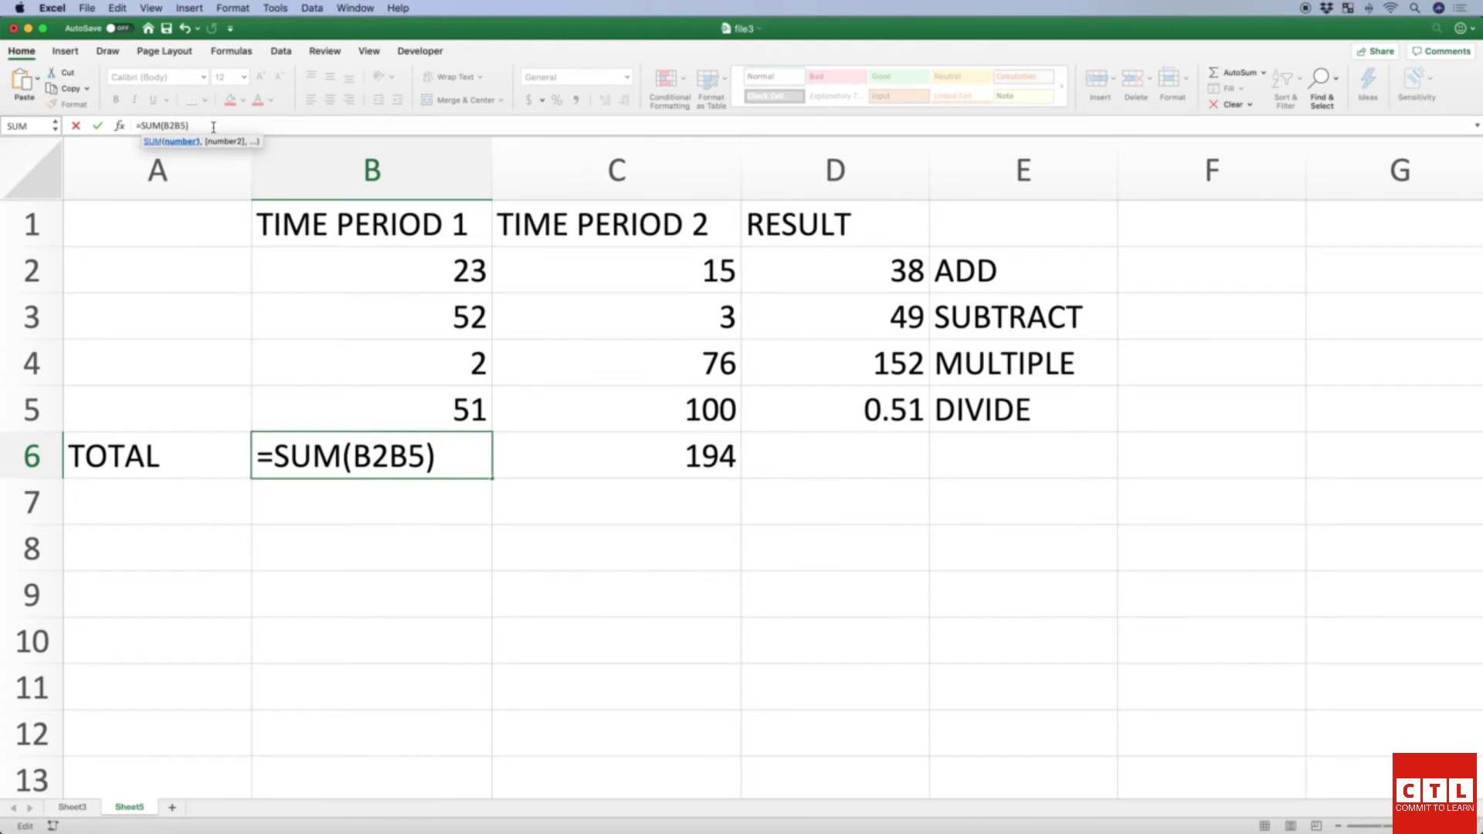
type(":")
key("Return")
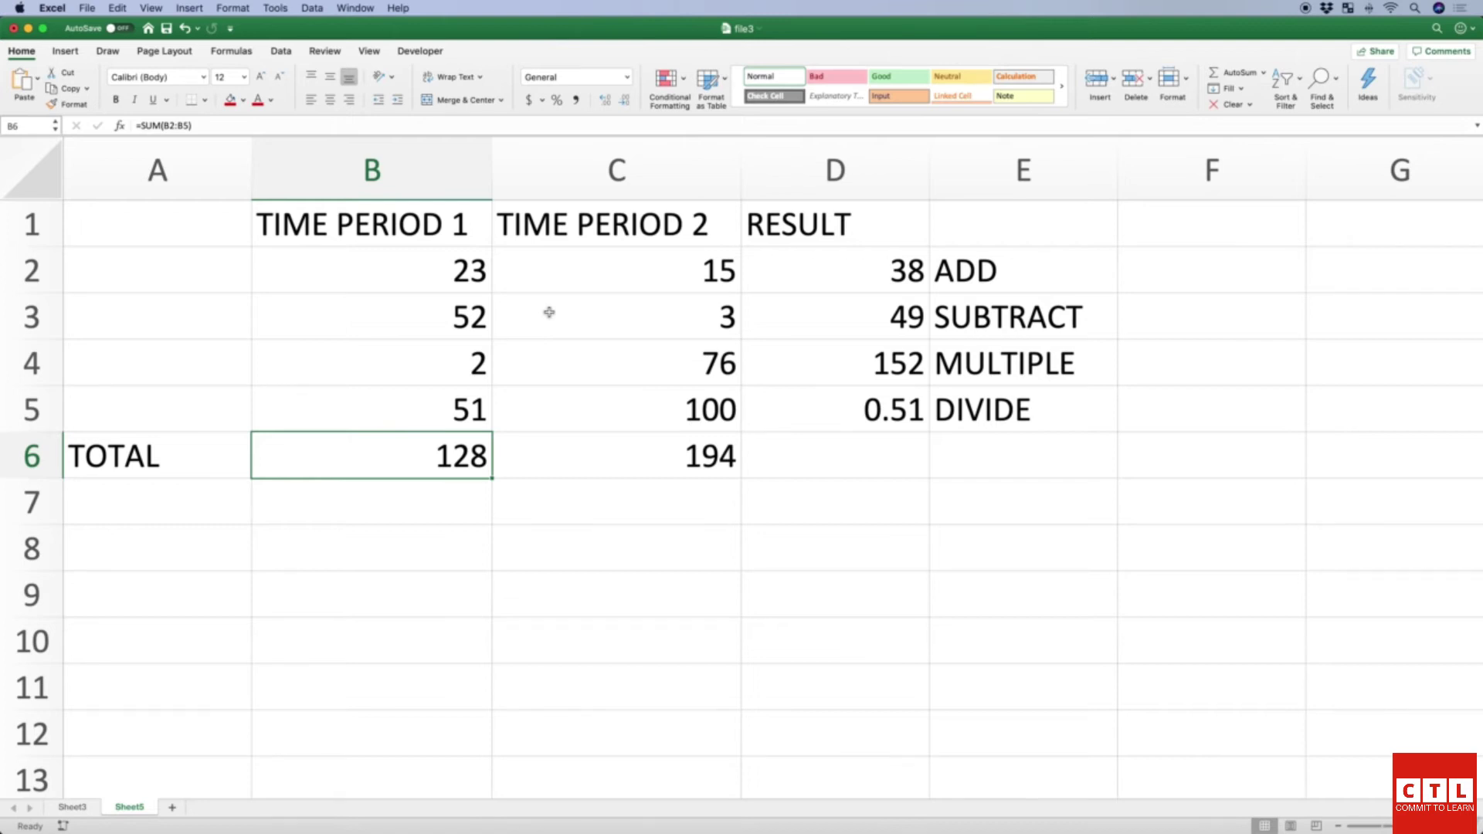
Step: Fill the B6 total formula down into B7 and select B7 to inspect the copied formula
key("Left")
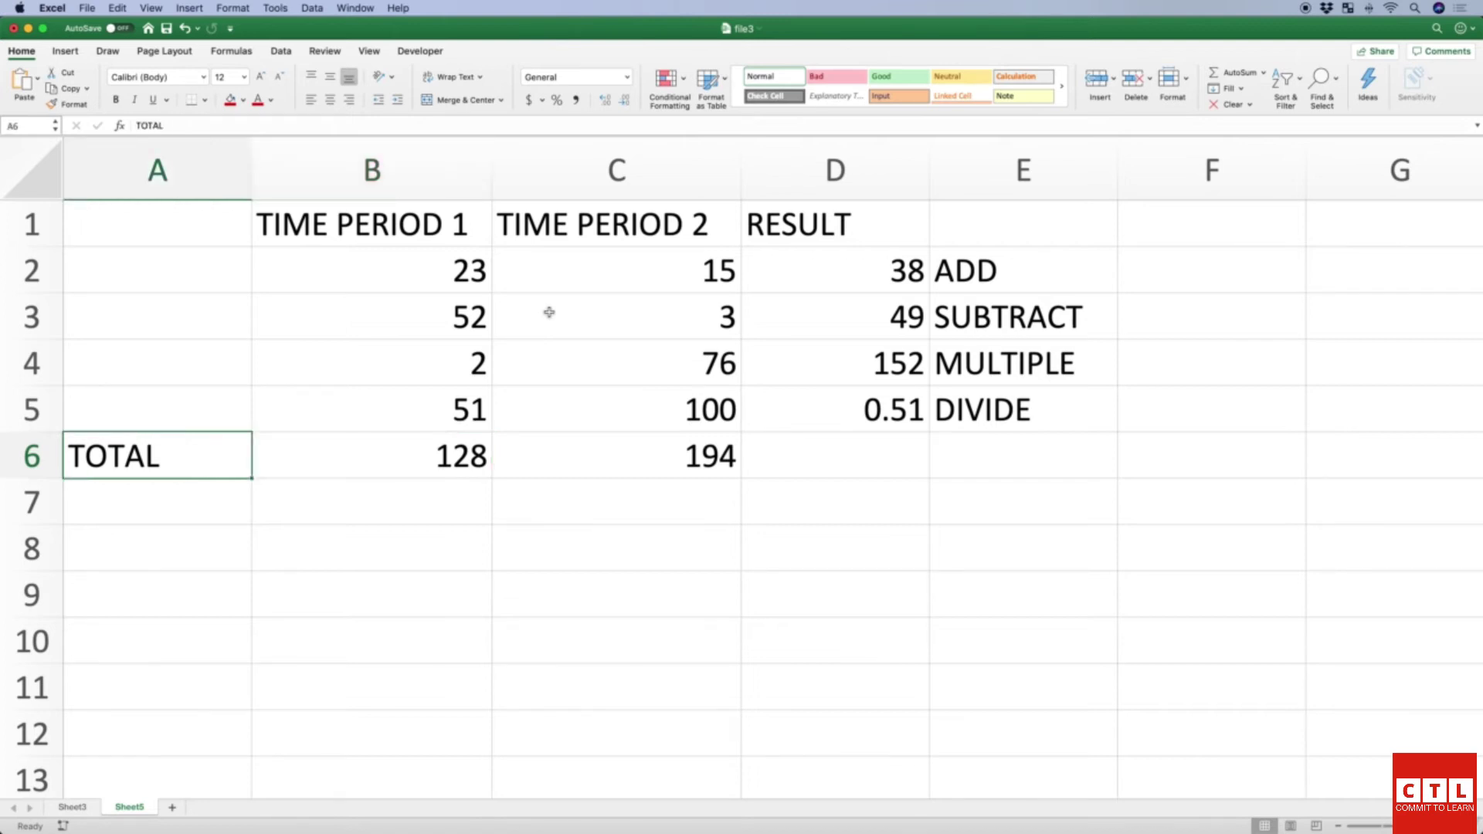
key("Right")
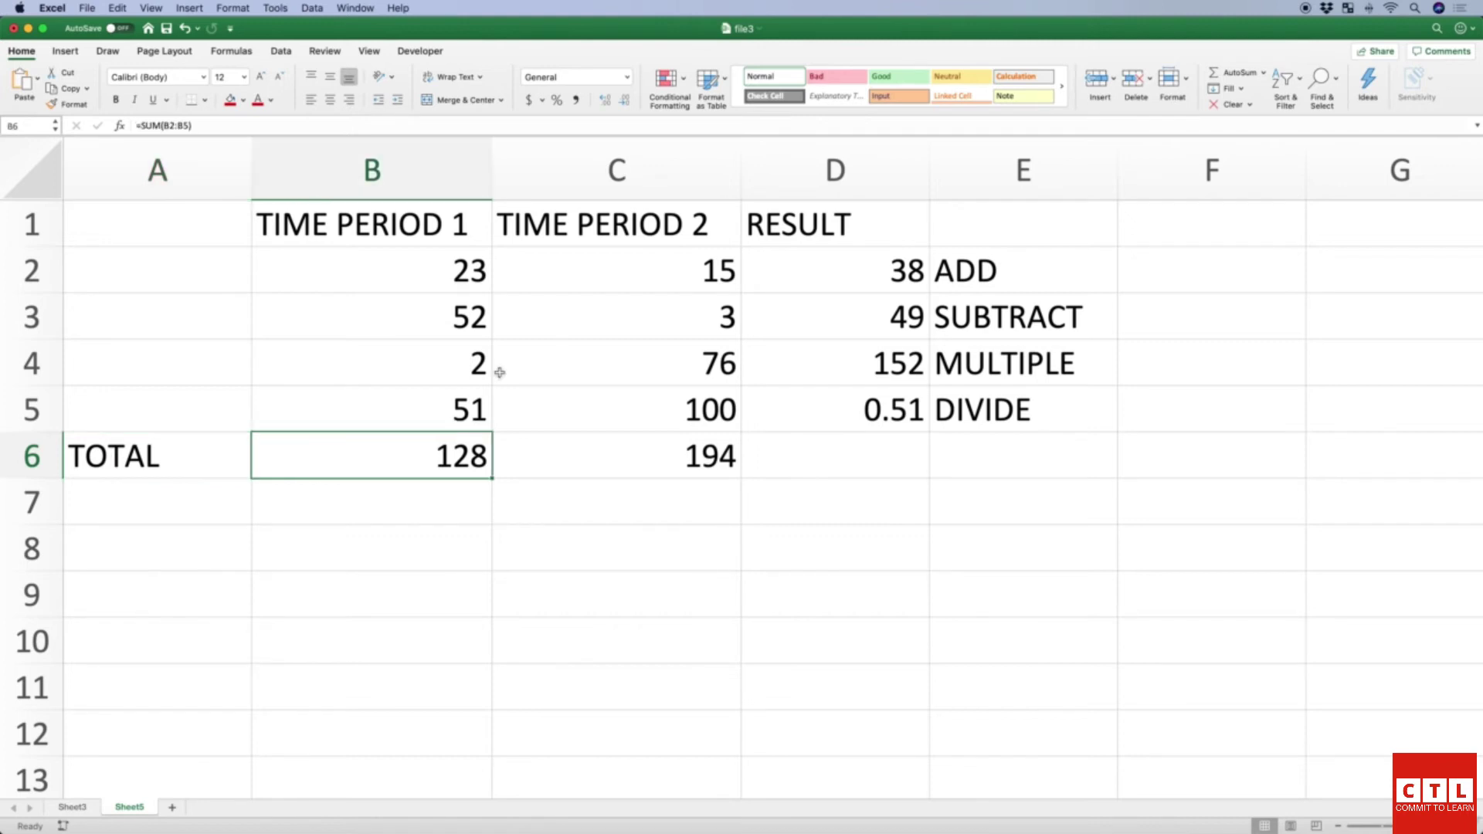
left_click(492, 478)
left_click_drag(493, 478, 493, 524)
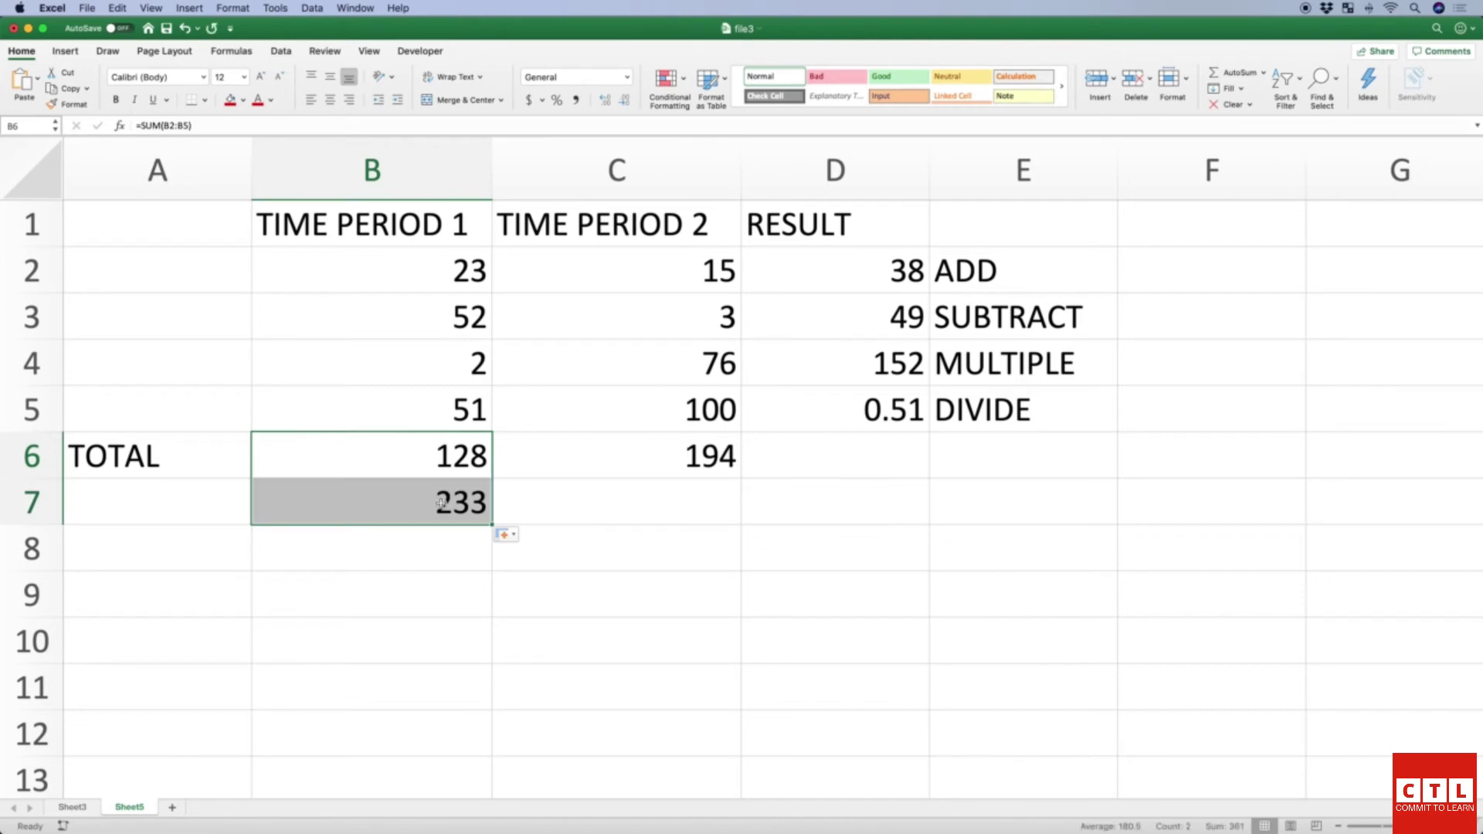
left_click(441, 503)
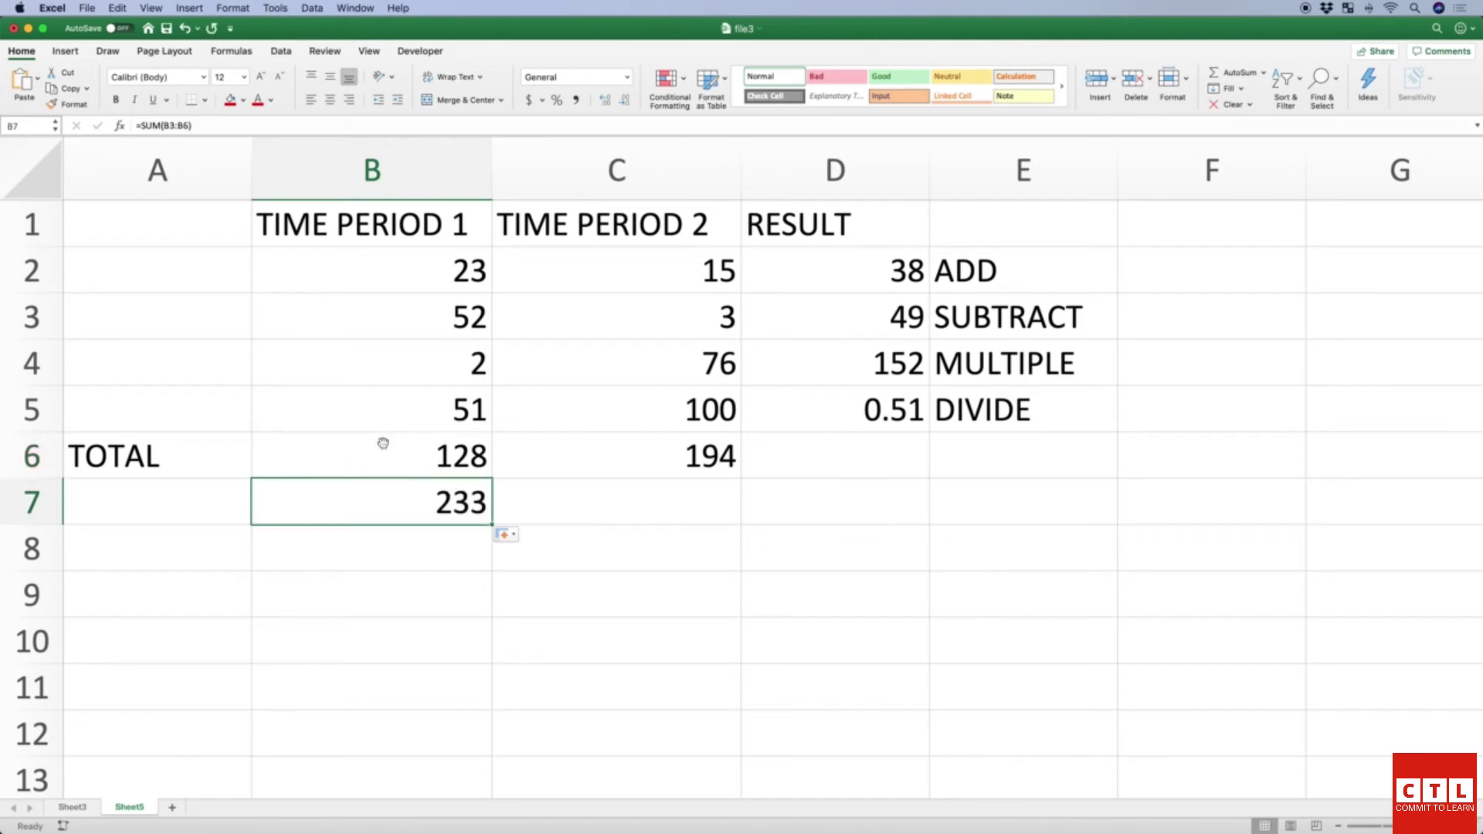
Step: Inspect the cell range used by the copied formula in B7 and clear that cell
left_click(173, 125)
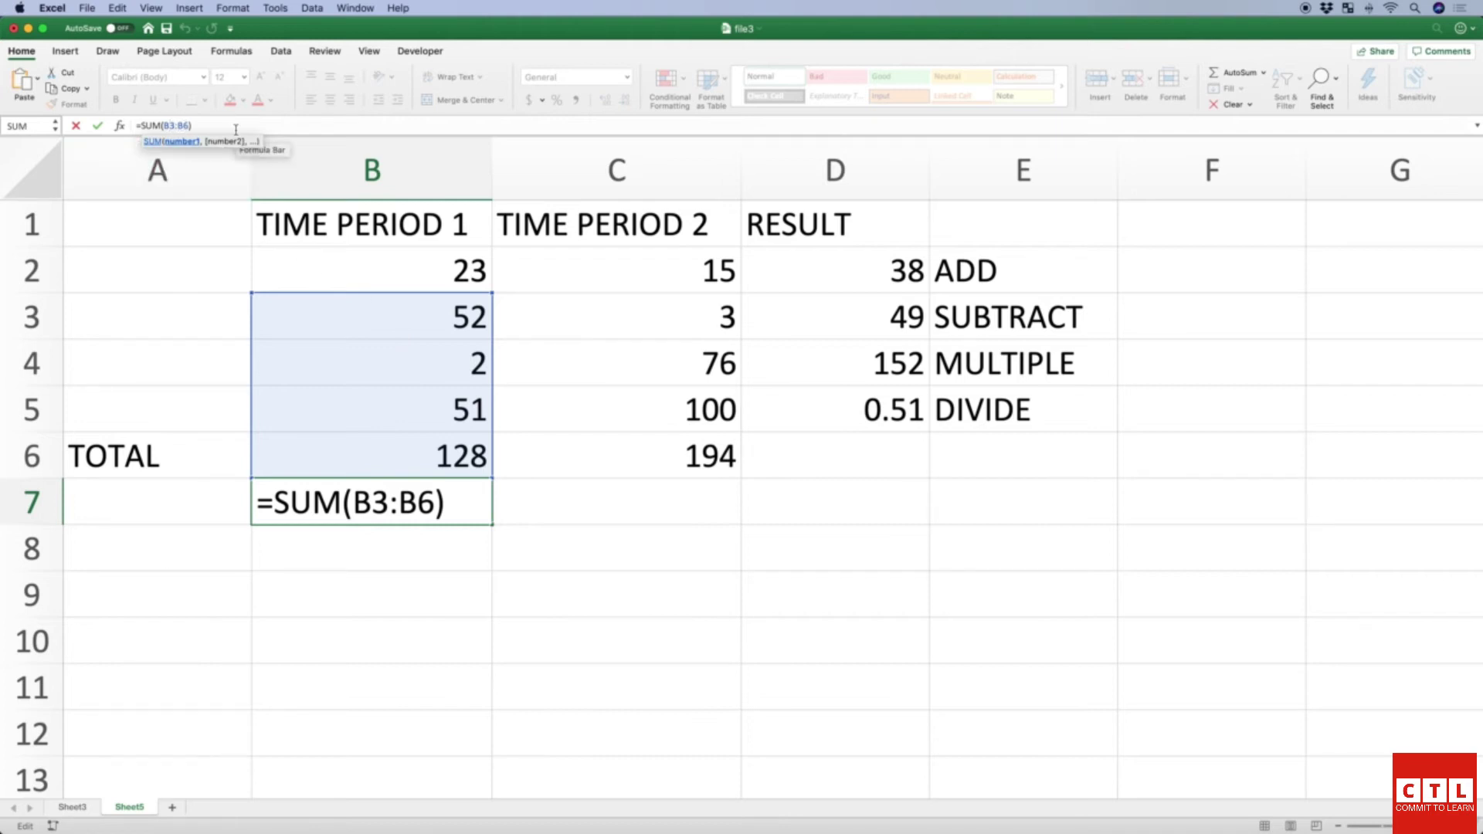
key("Return")
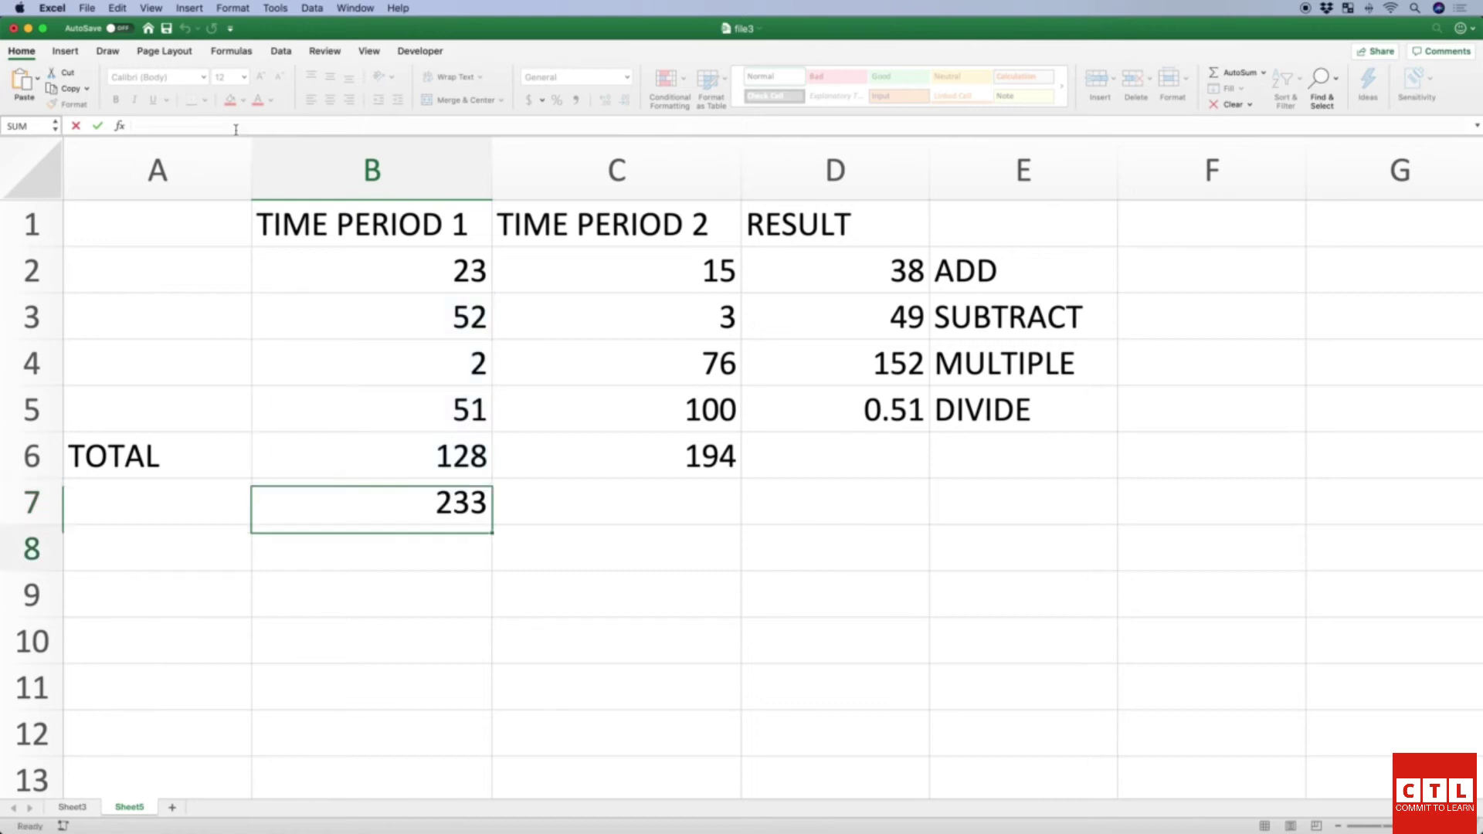
key("Delete")
Step: Review the TOTAL row across A6:C6, including the formulas in B6 and C6
key("Up")
key("Left")
key("shift+Right")
key("shift+Right")
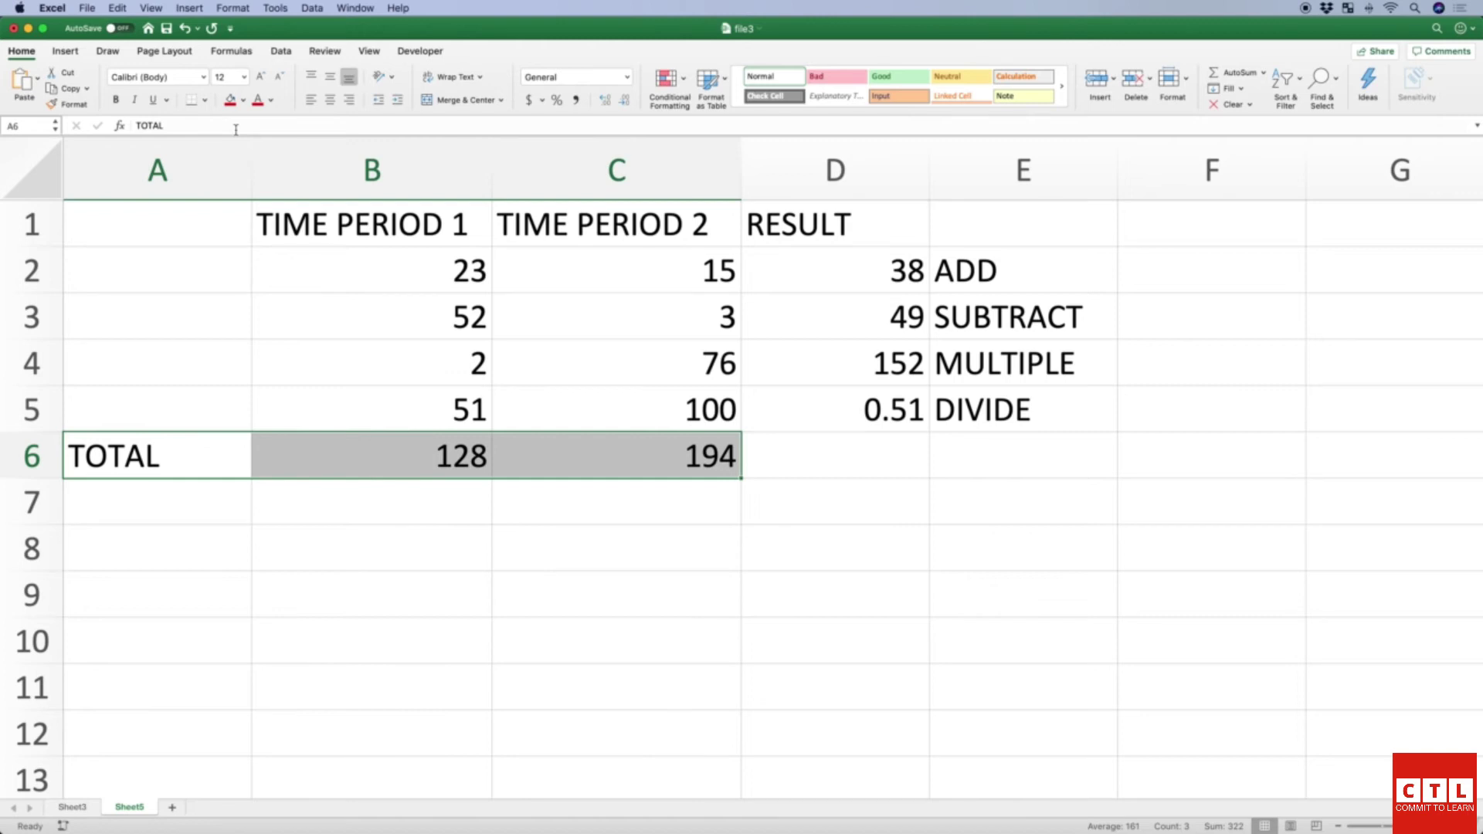
key("shift+Left")
key("shift+Left")
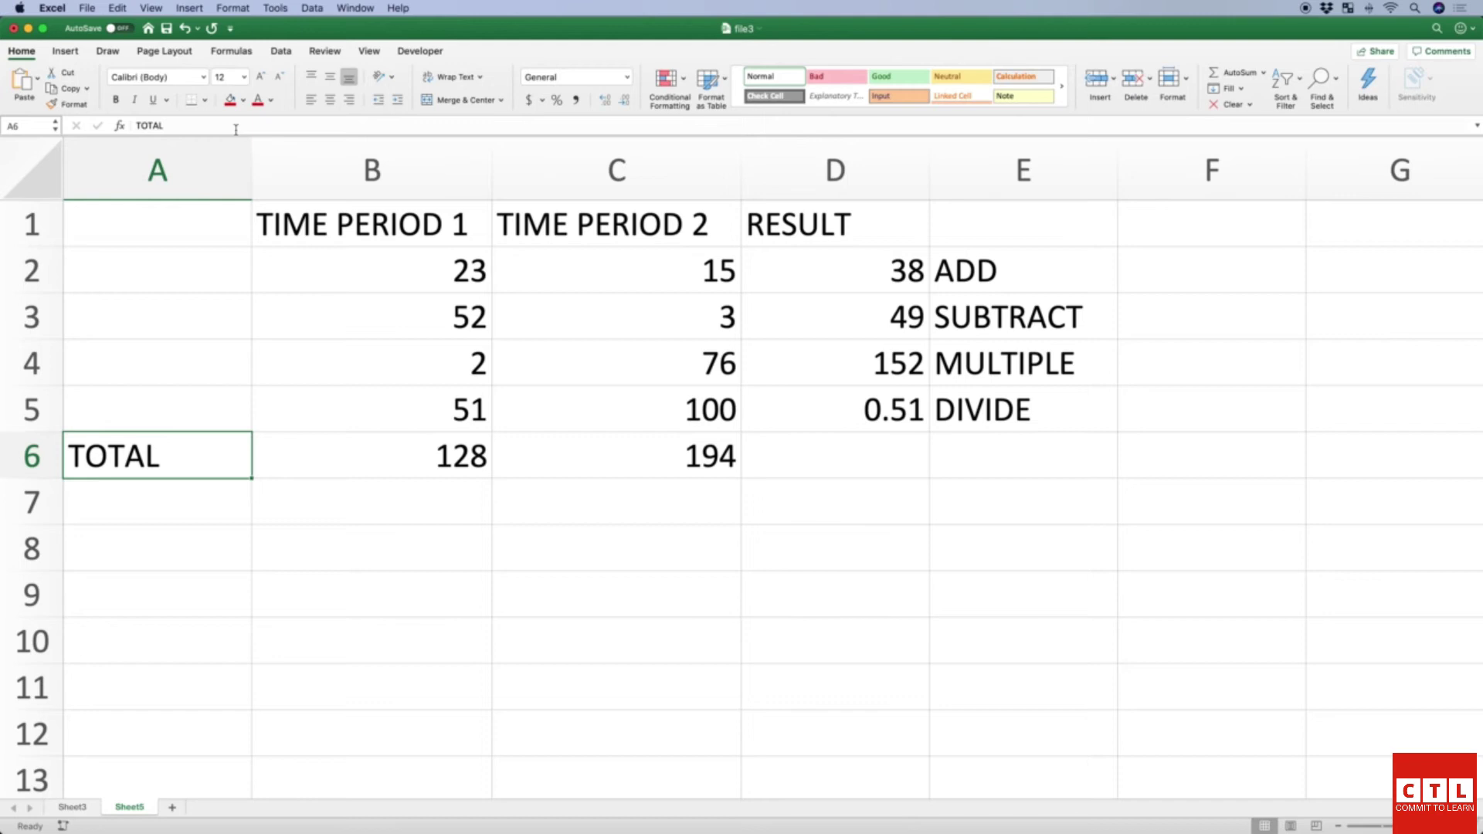
key("Right")
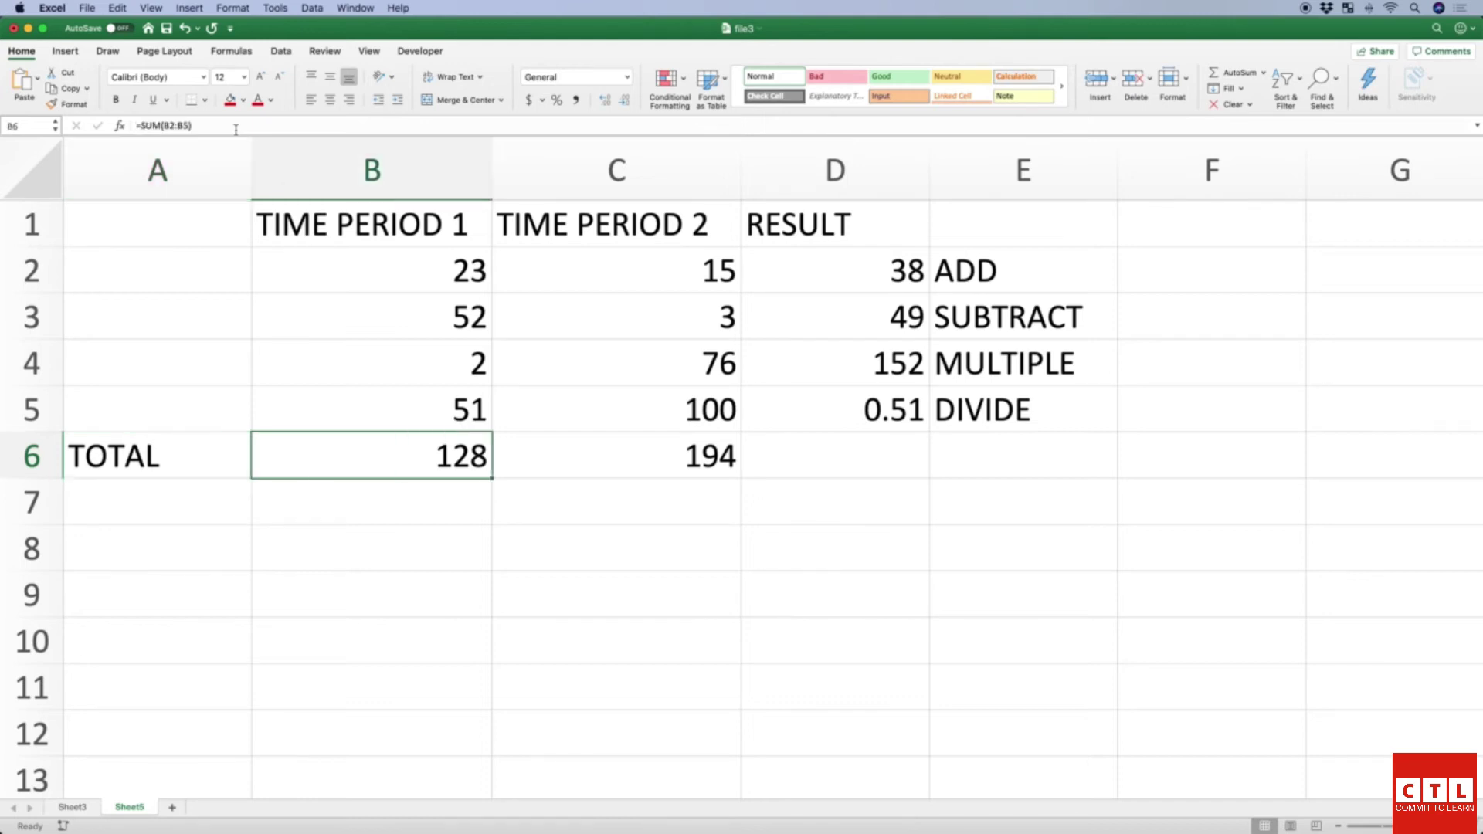
key("Right")
key("Left")
key("Left")
Step: Enter the label Total in A8 for a second total row
key("Down")
key("Down")
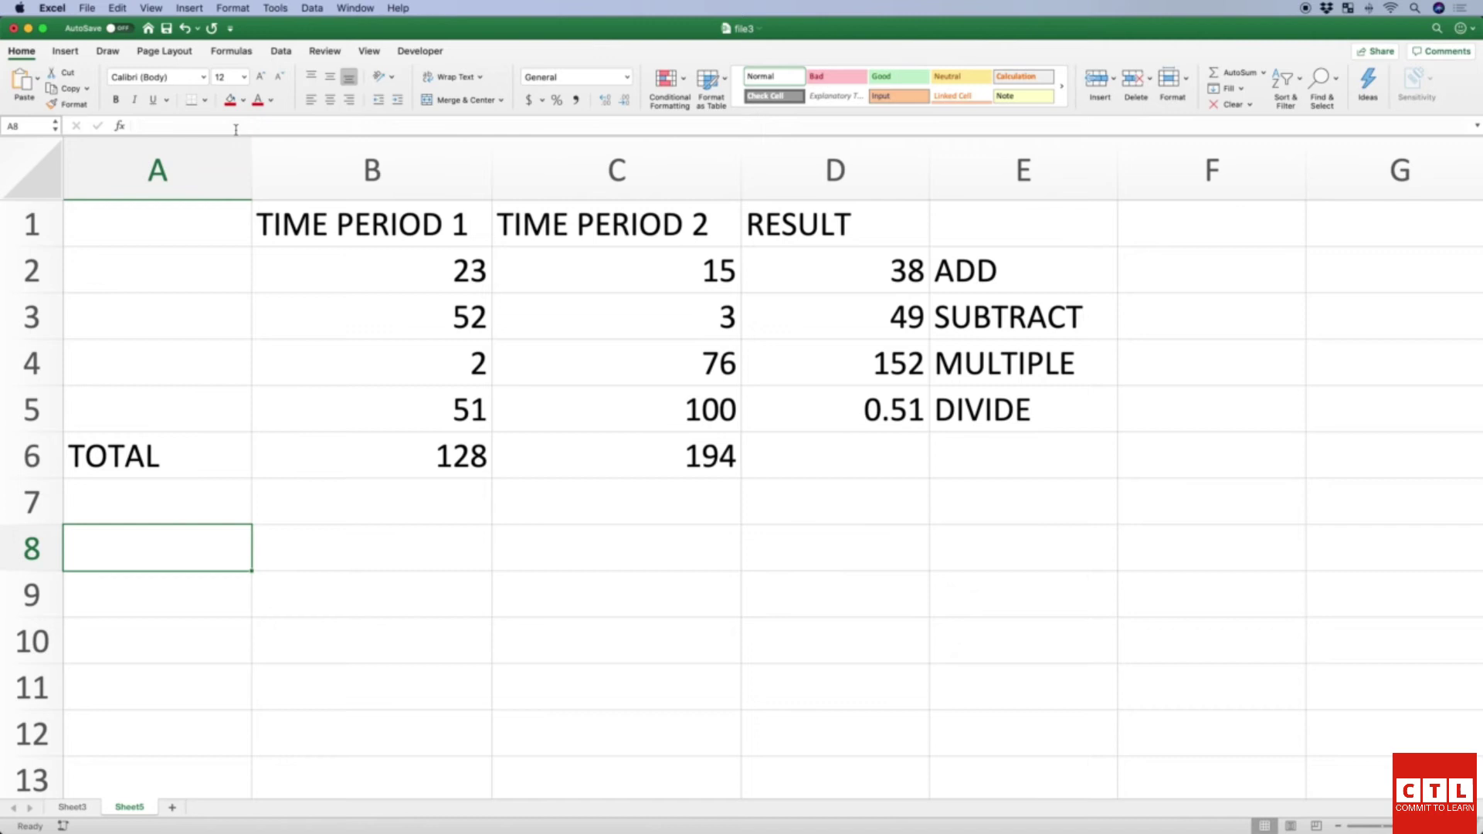
type("t")
key("BackSpace")
type("Total")
key("Tab")
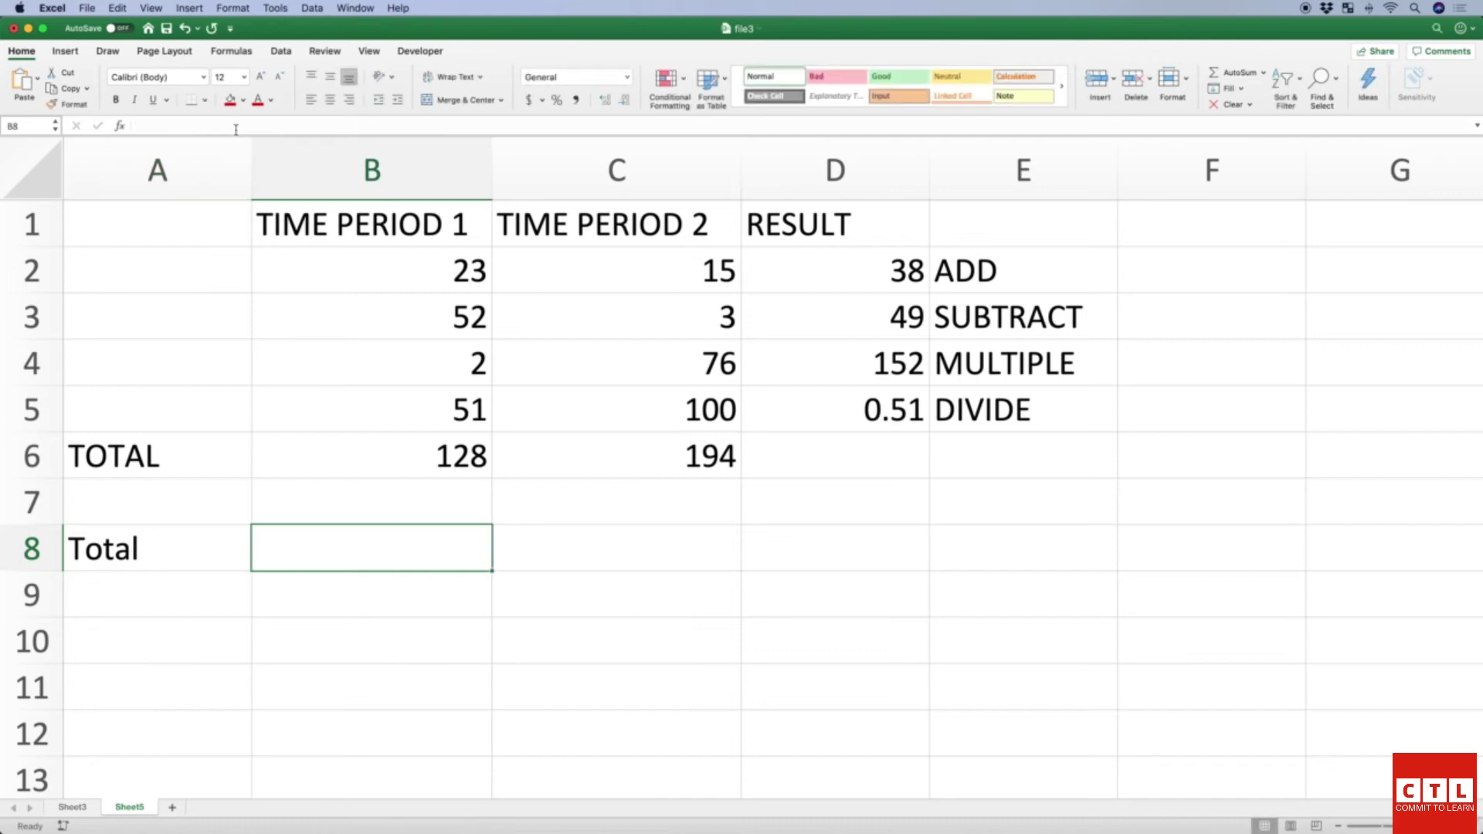
Step: Examine the value ranges B2:B5 and C2:C5 and the total formulas in B6 and C6
left_click(460, 270)
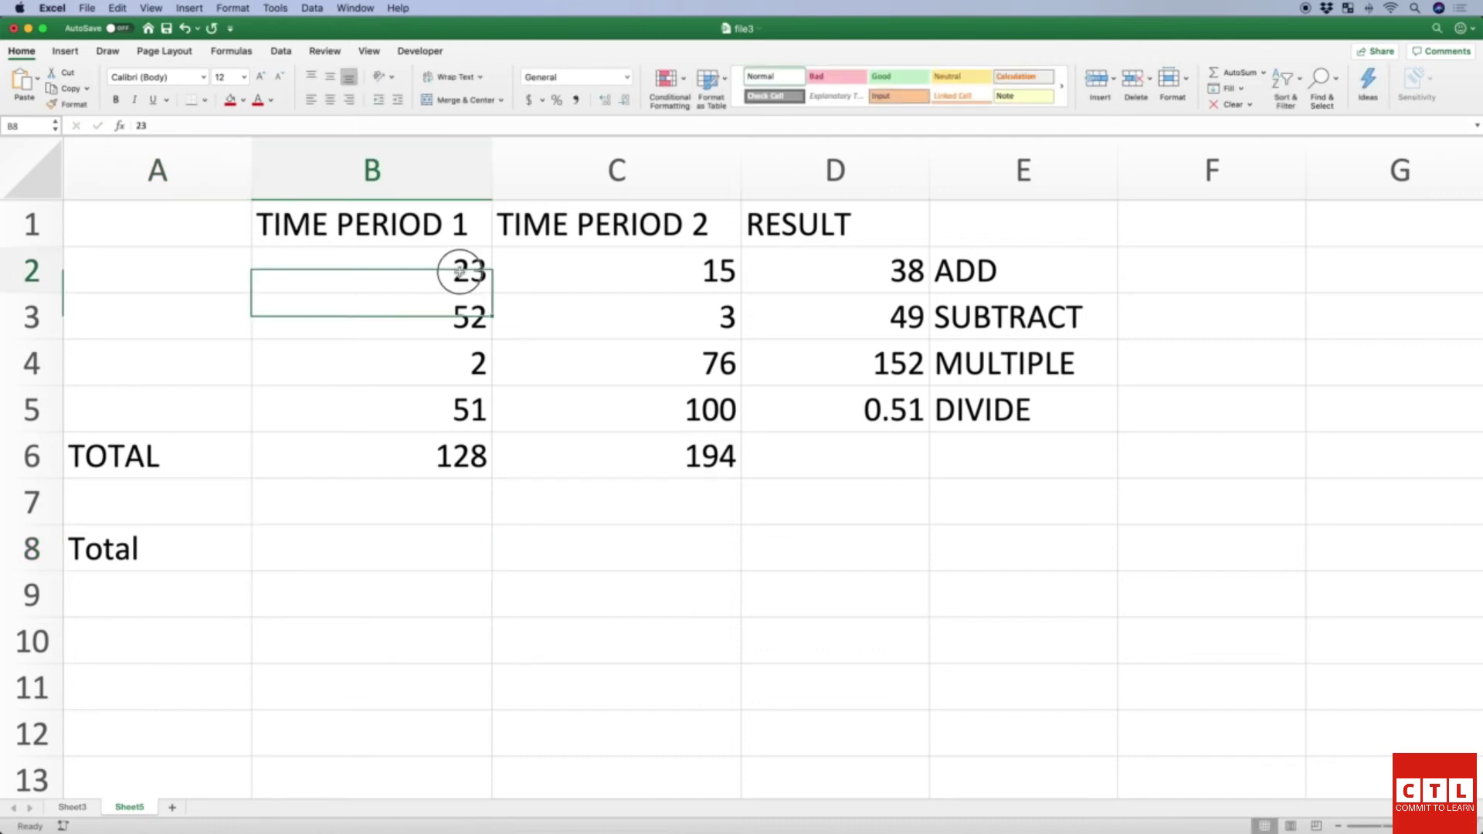
left_click(452, 400, "shift")
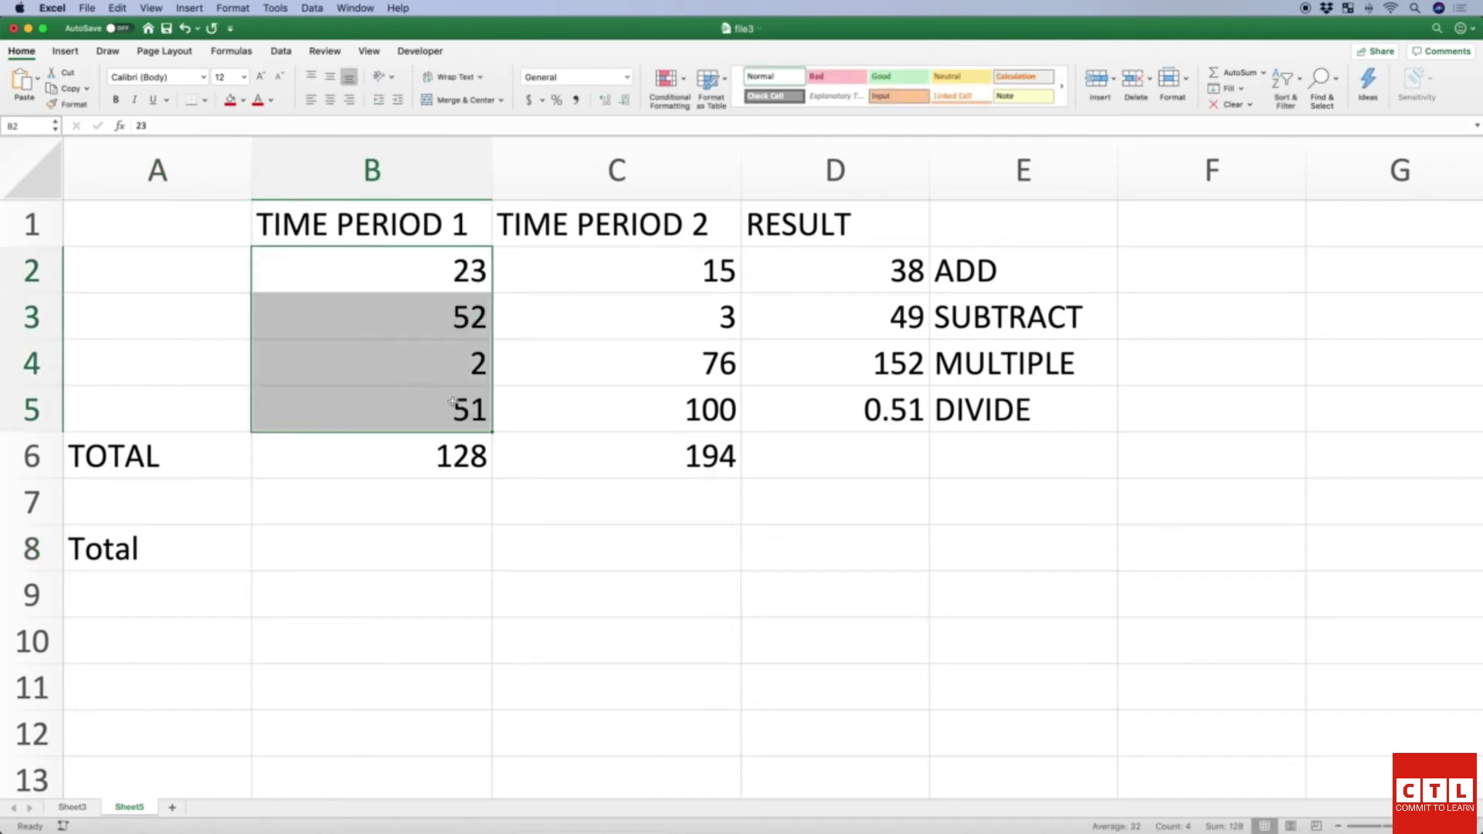
left_click(435, 546)
left_click_drag(686, 276, 691, 399)
left_click(658, 556)
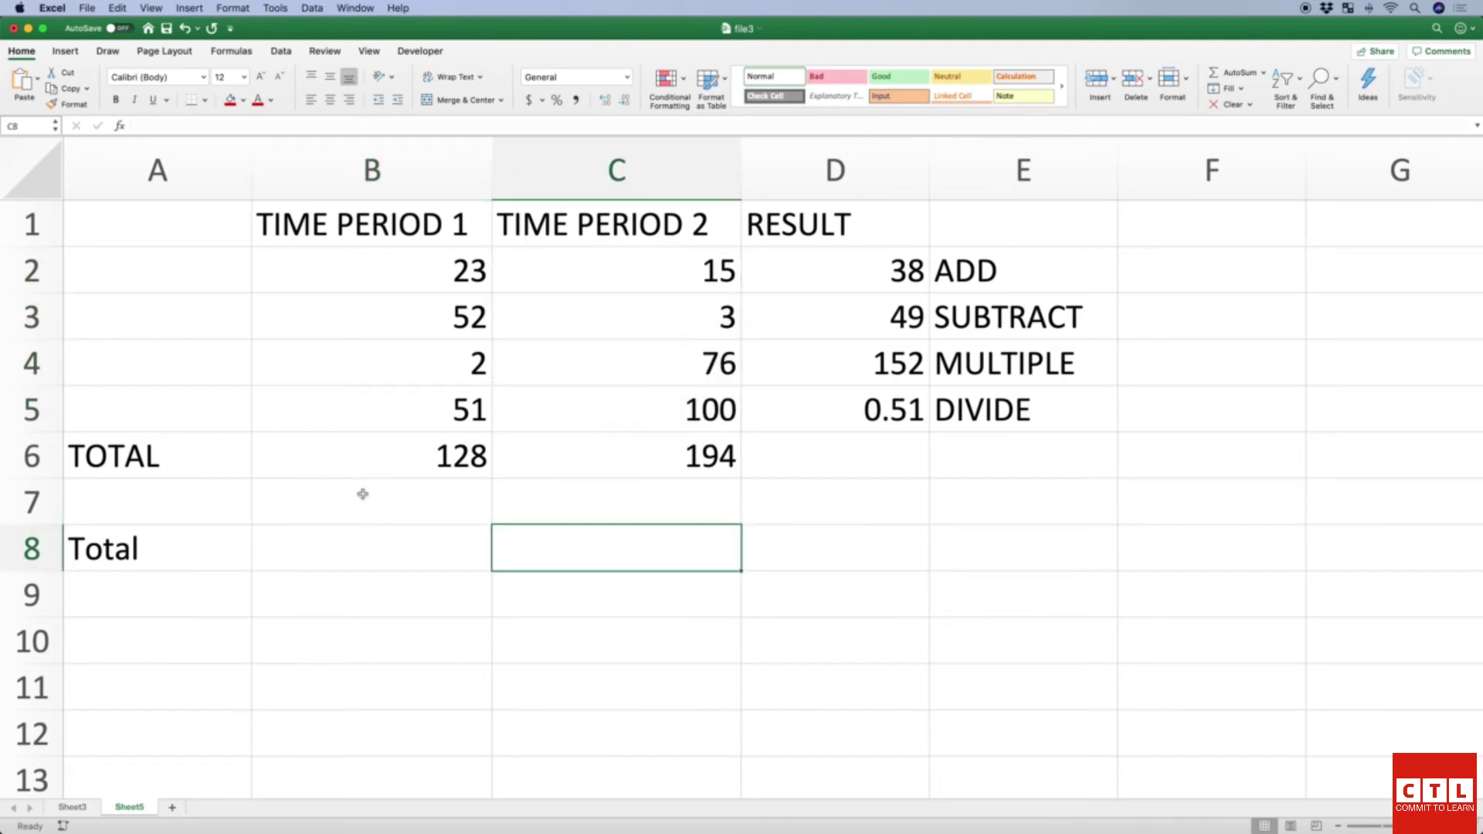
left_click(384, 457)
key("Right")
key("Left")
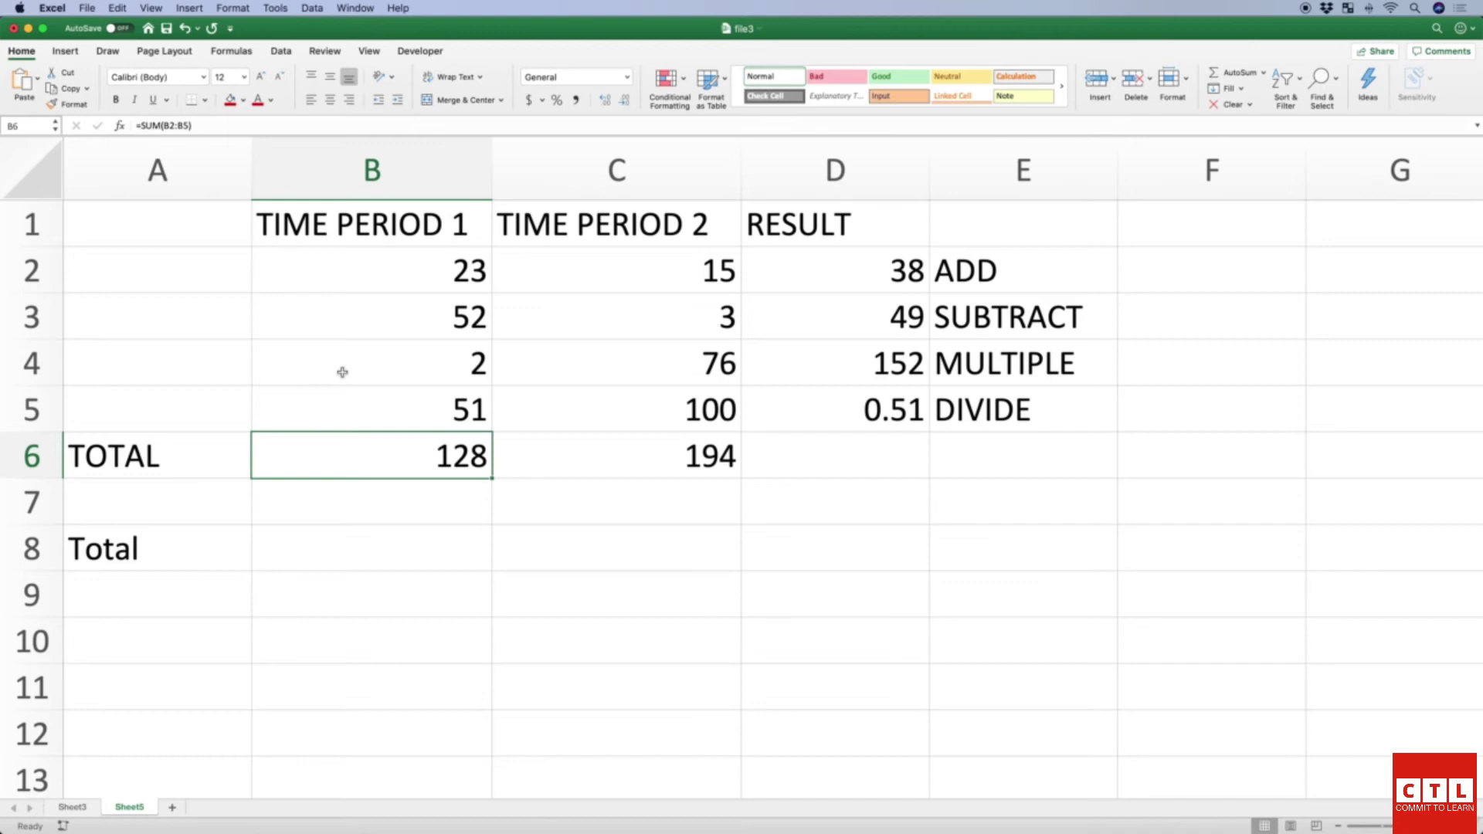
key("Right")
key("Left")
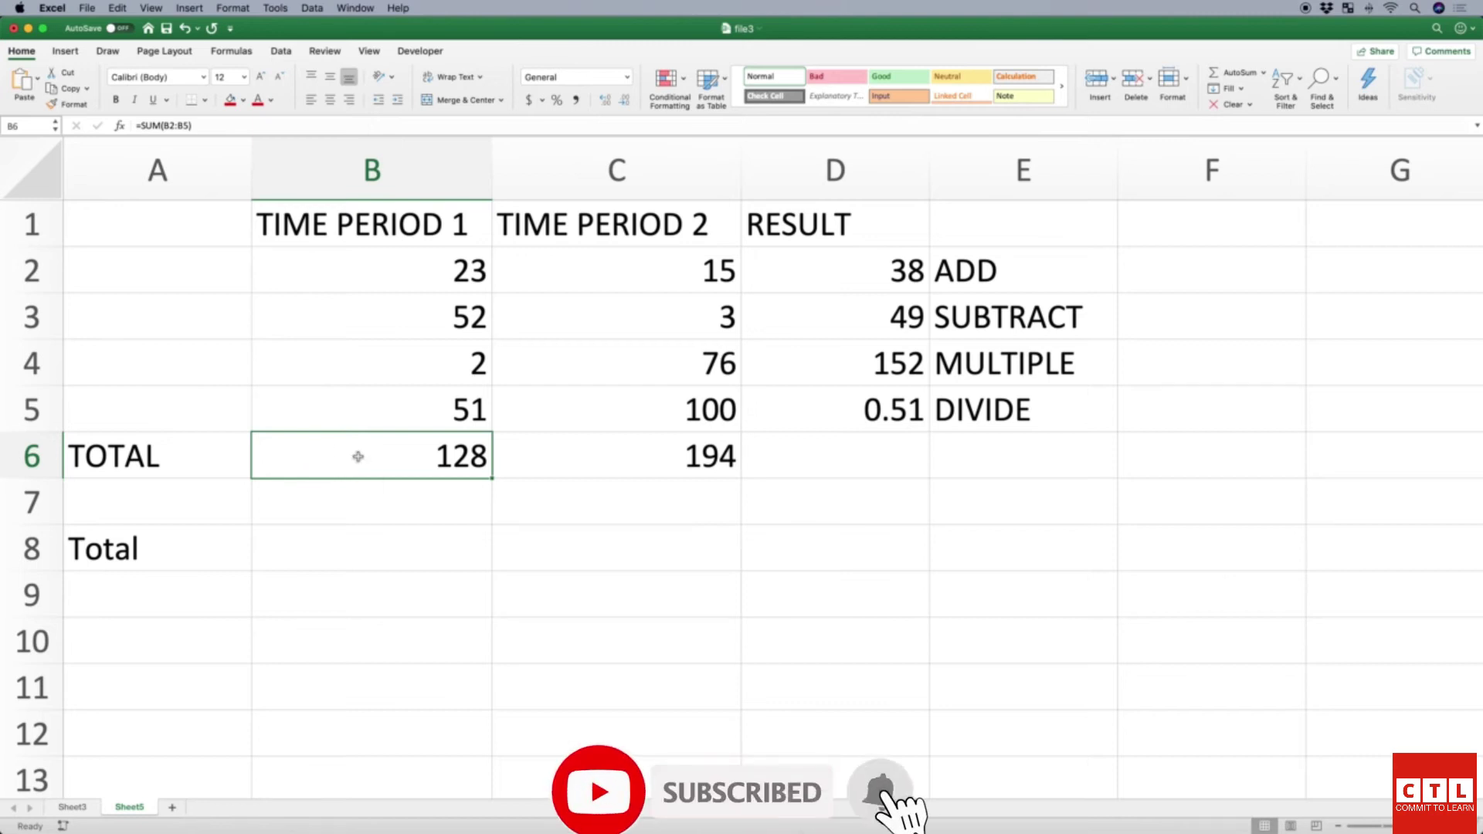
Step: Cut the TIME PERIOD 1 total from B6, paste it into B8, and check the range in its formula
key("super+c")
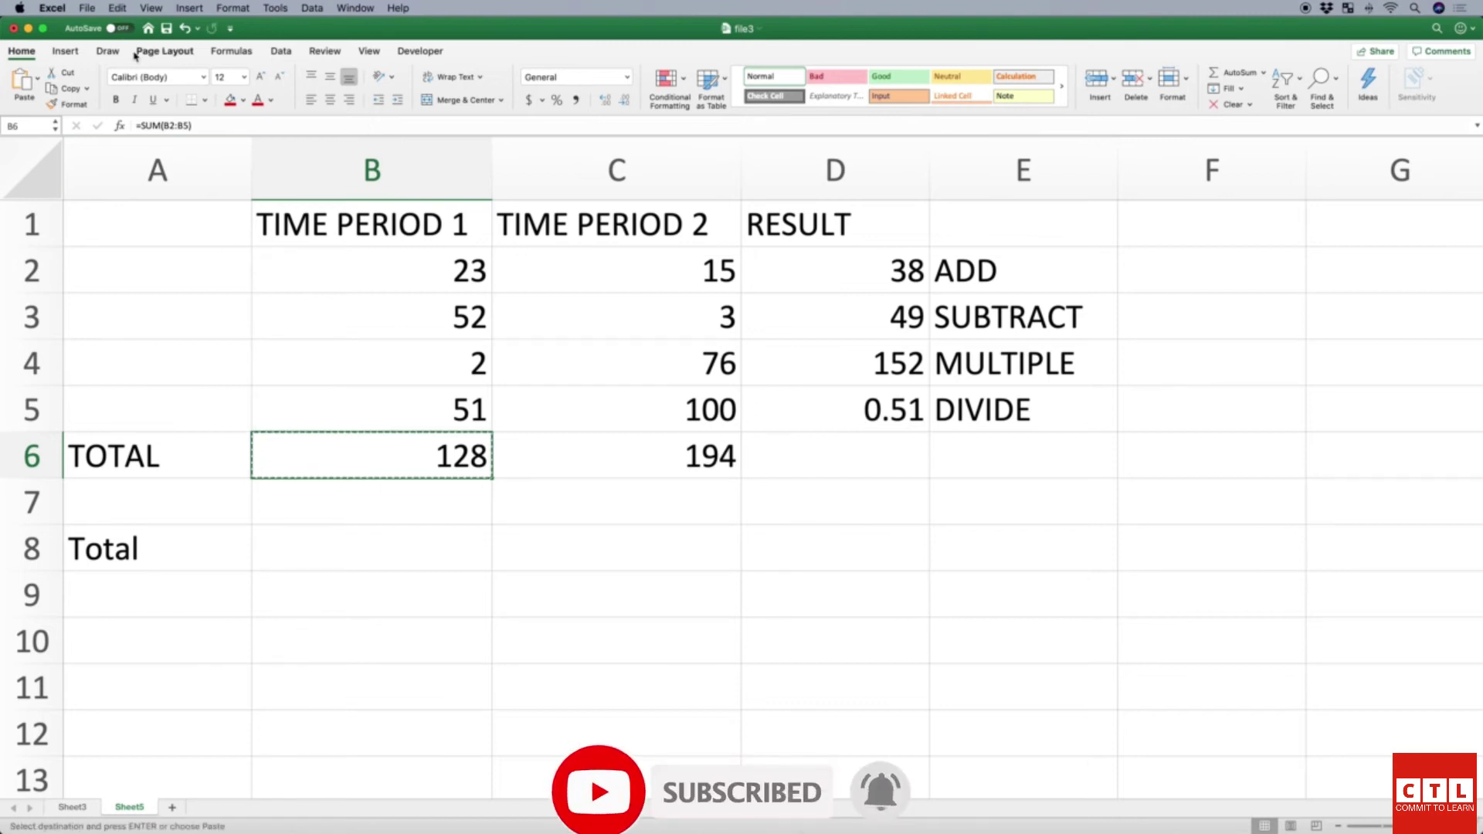
left_click(117, 9)
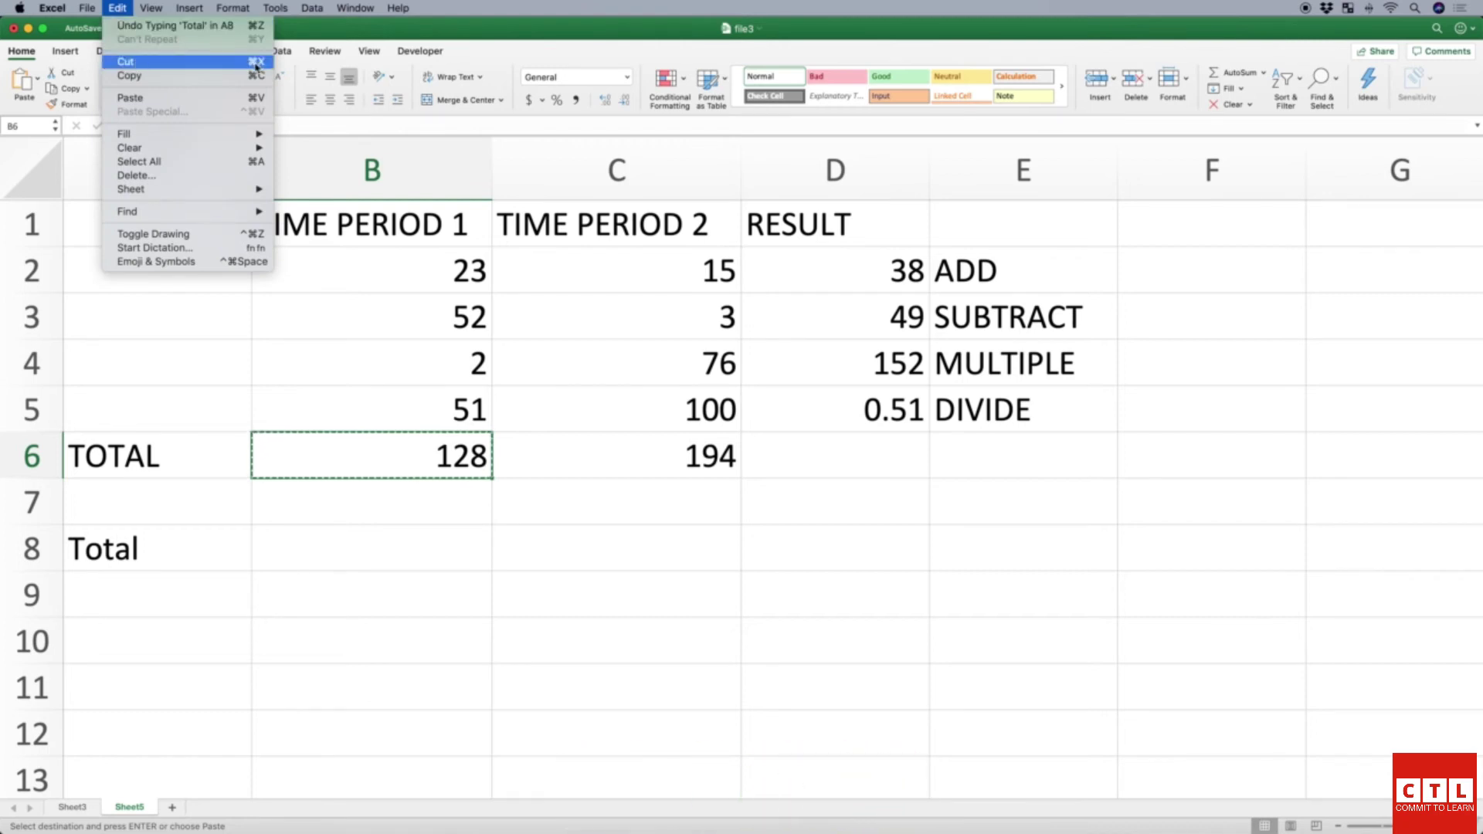
left_click(381, 415)
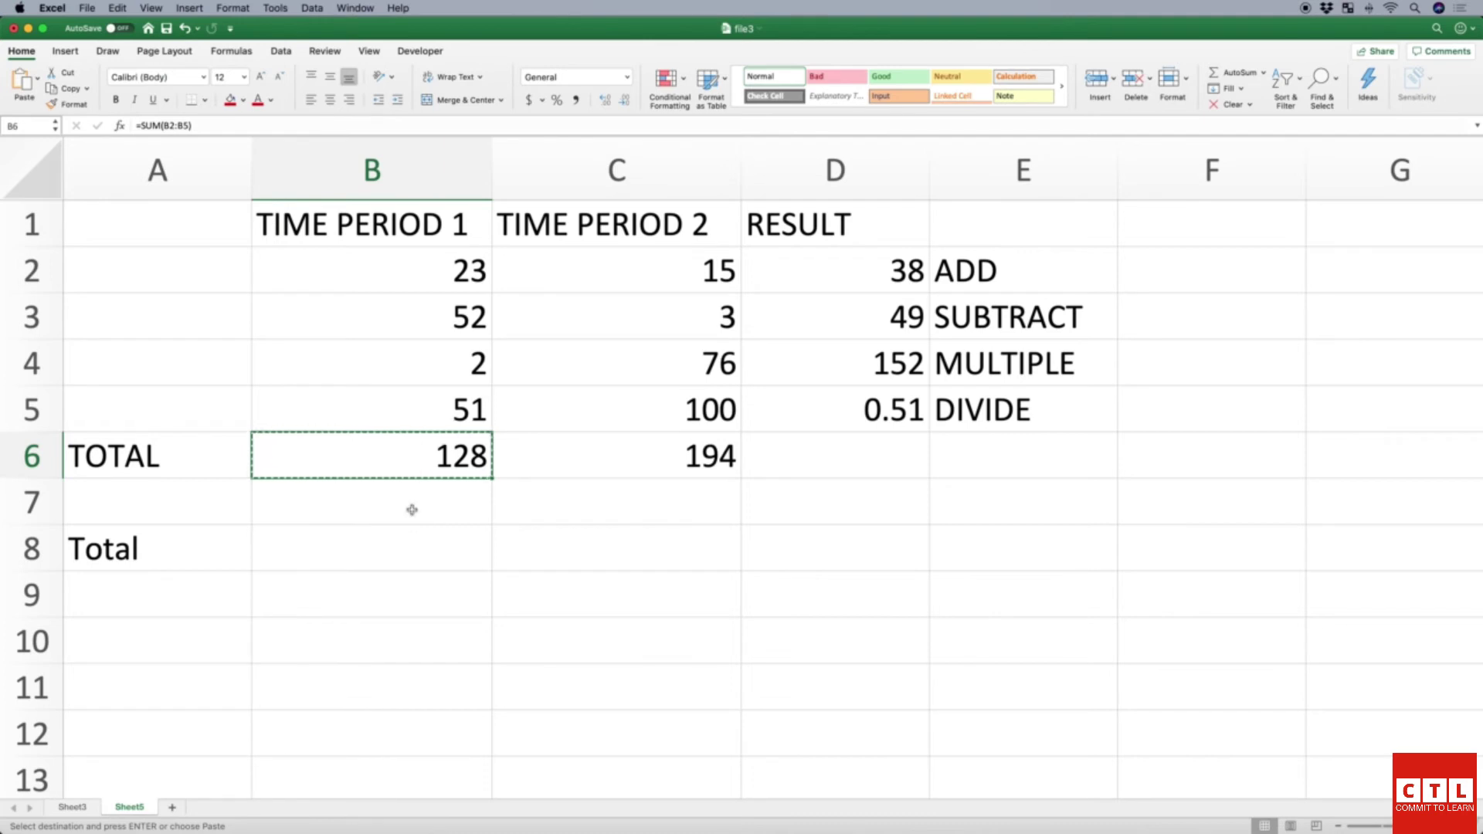
left_click(410, 550)
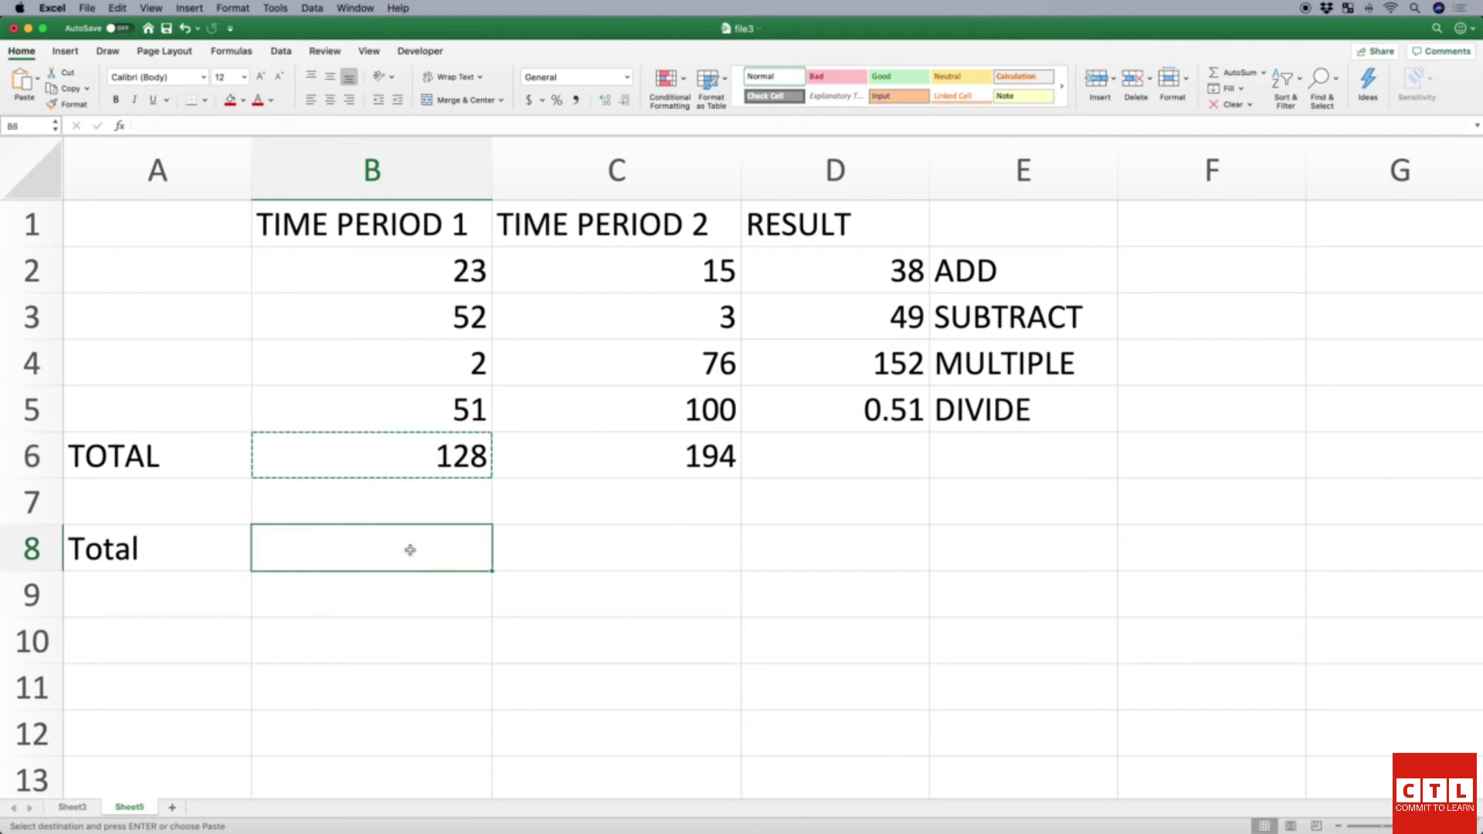
left_click(117, 8)
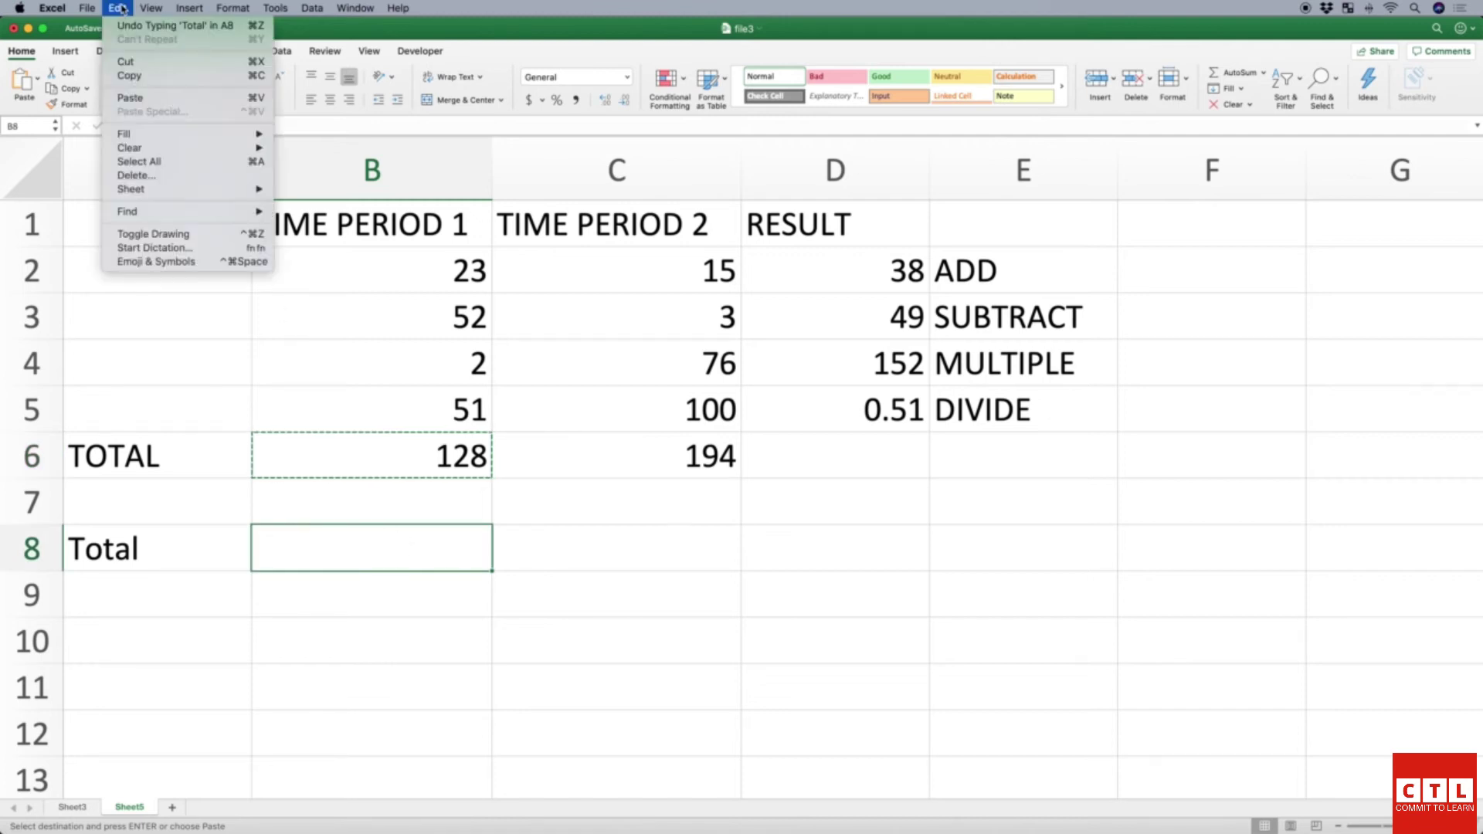
left_click(223, 98)
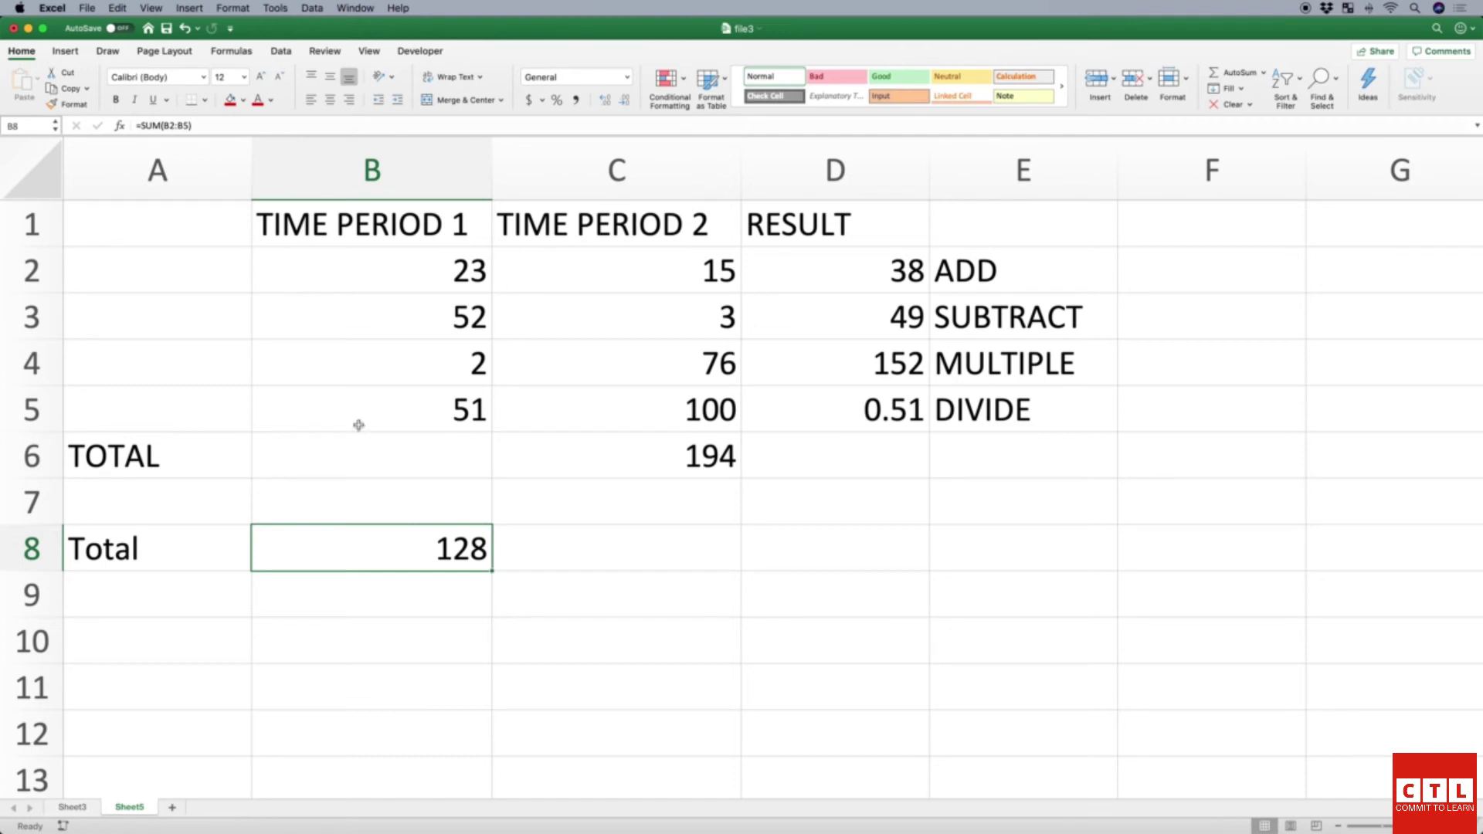
left_click(173, 125)
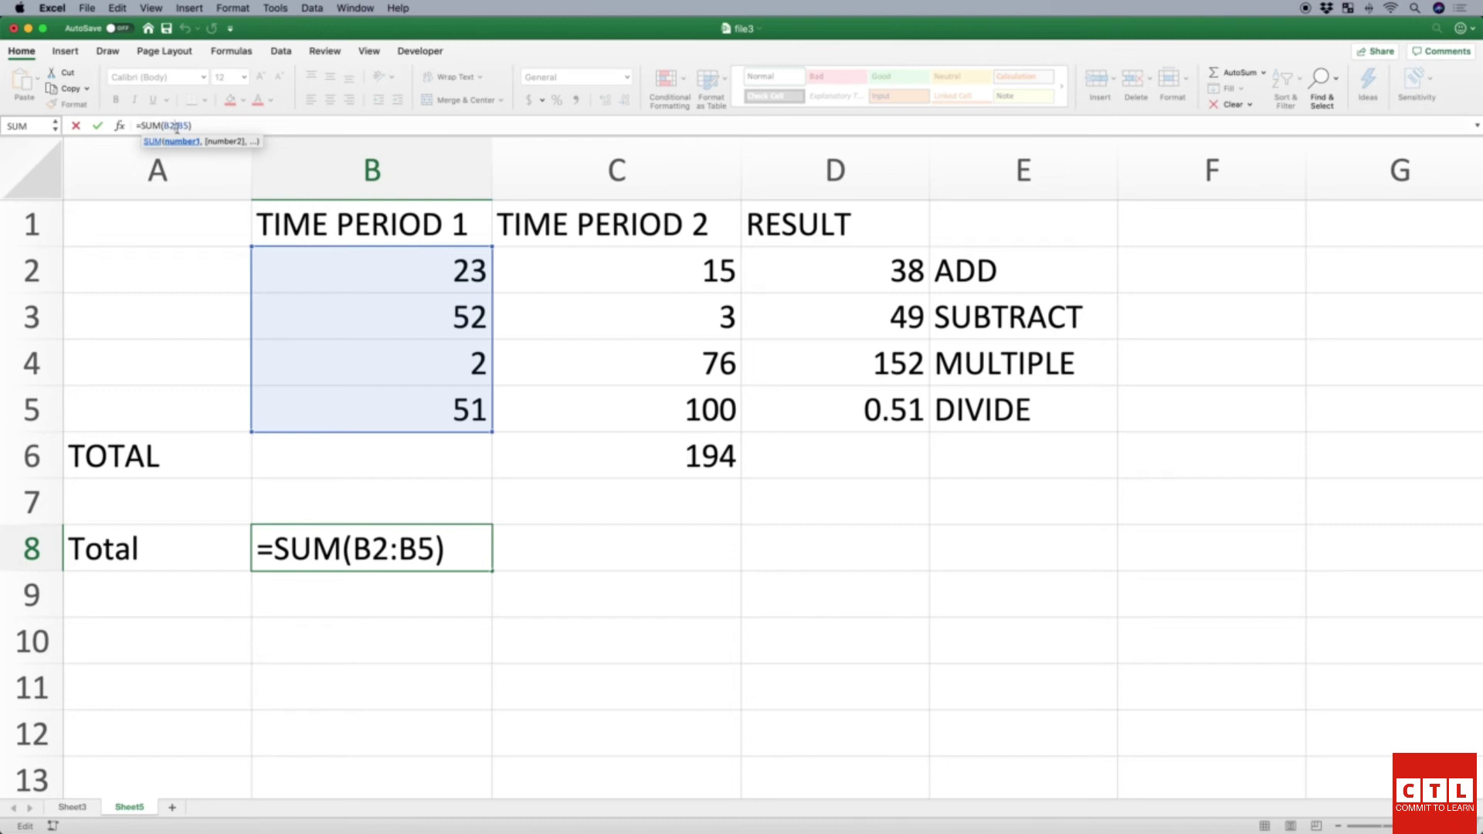
key("Return")
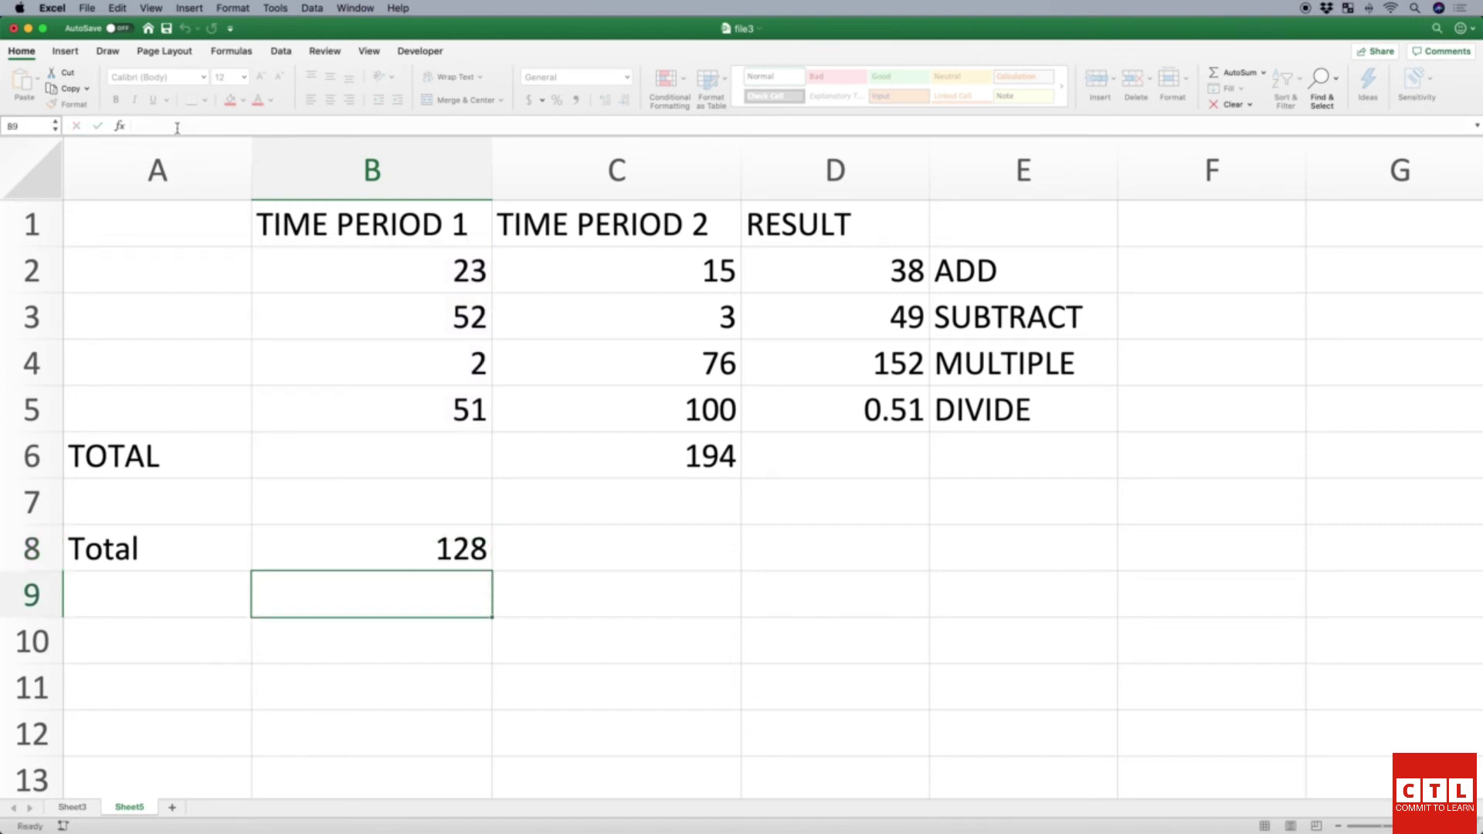
Step: Move the TIME PERIOD 2 total formula from C6 to C8
key("Right")
key("Up")
key("Up")
key("Up")
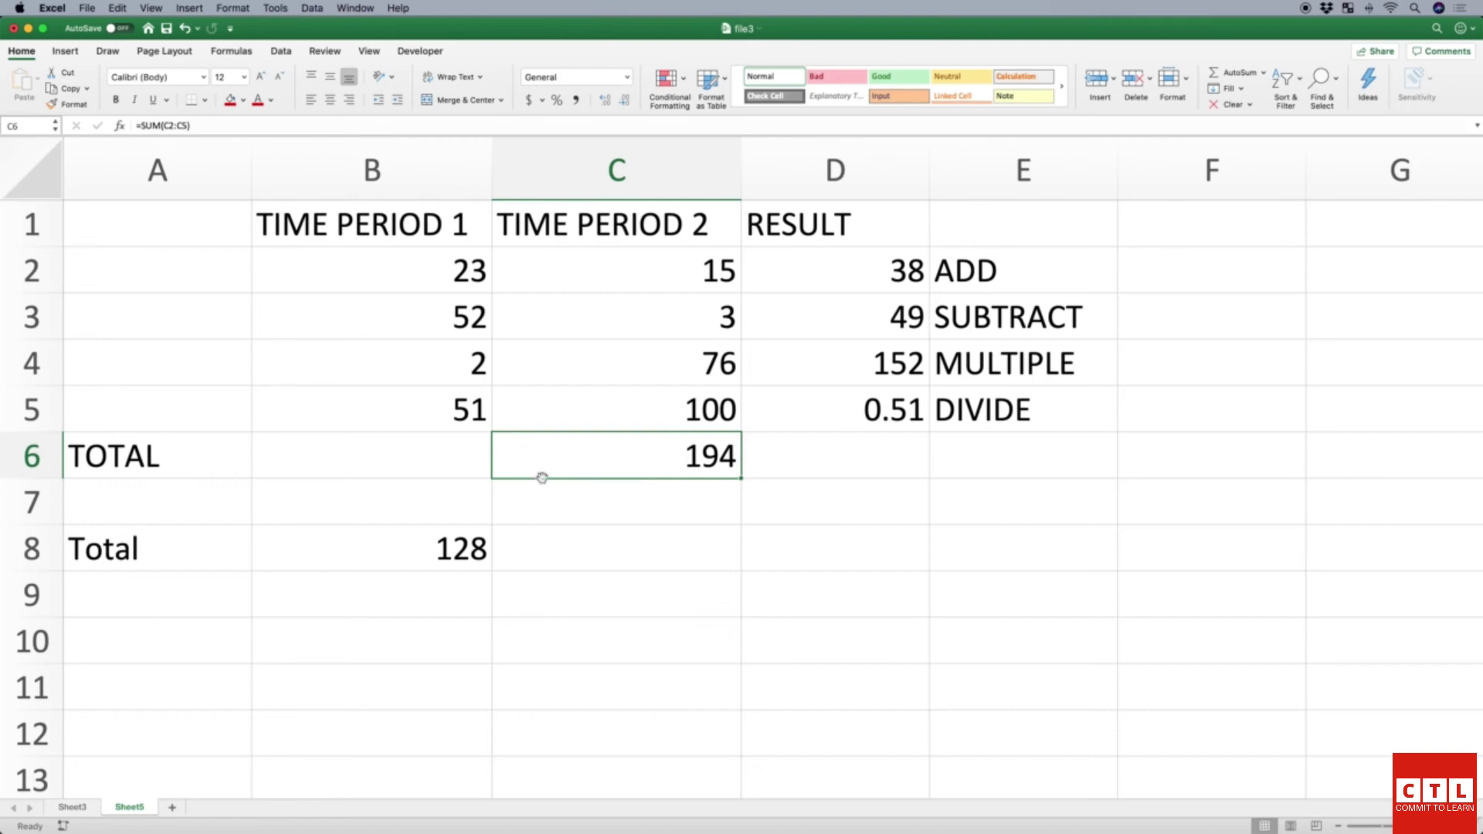
left_click_drag(542, 477, 546, 548)
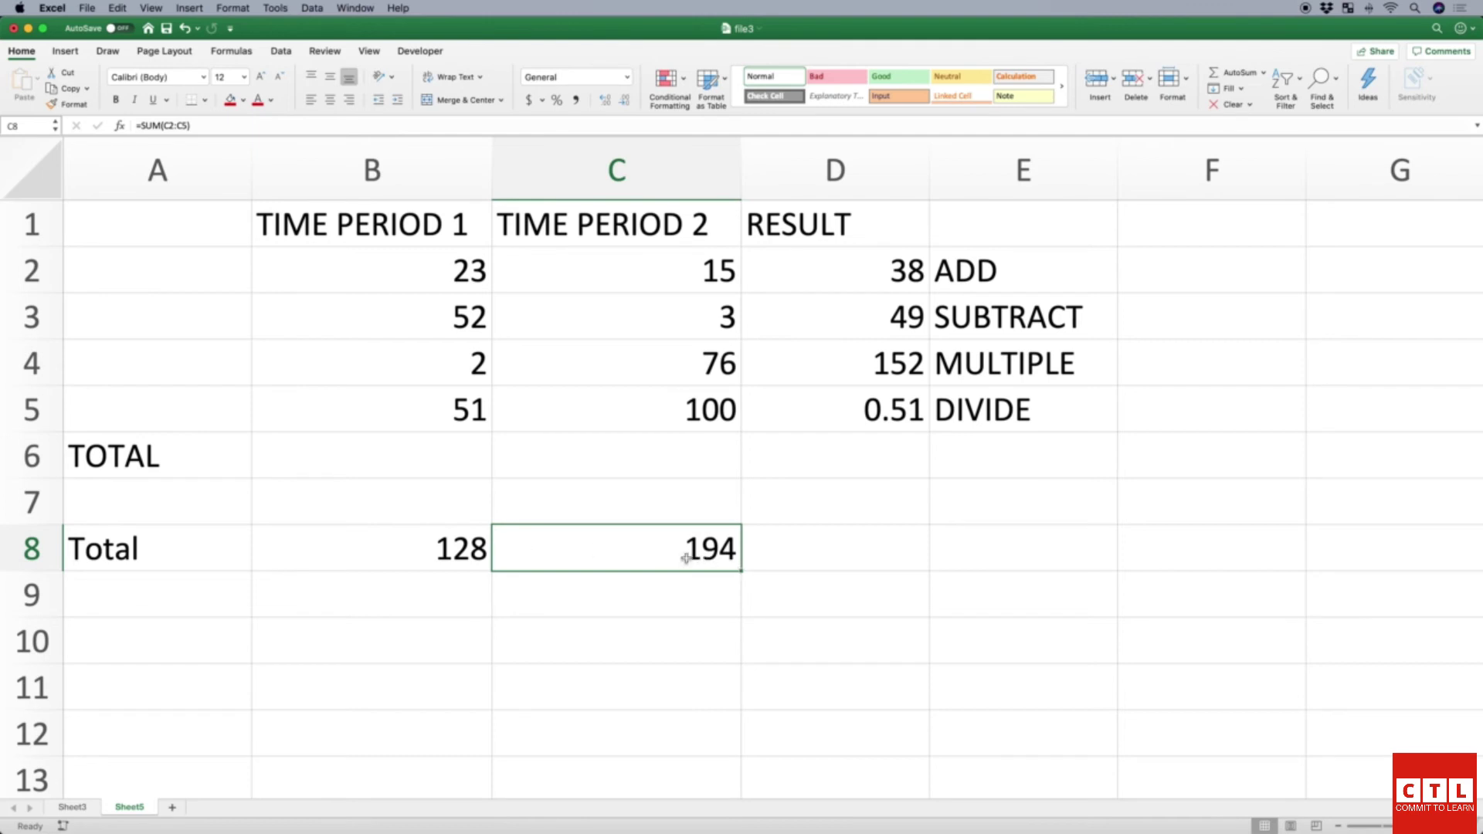
Step: Fill the C8 total formula down through C10 and undo the fill, doing this twice
left_click_drag(740, 573, 744, 661)
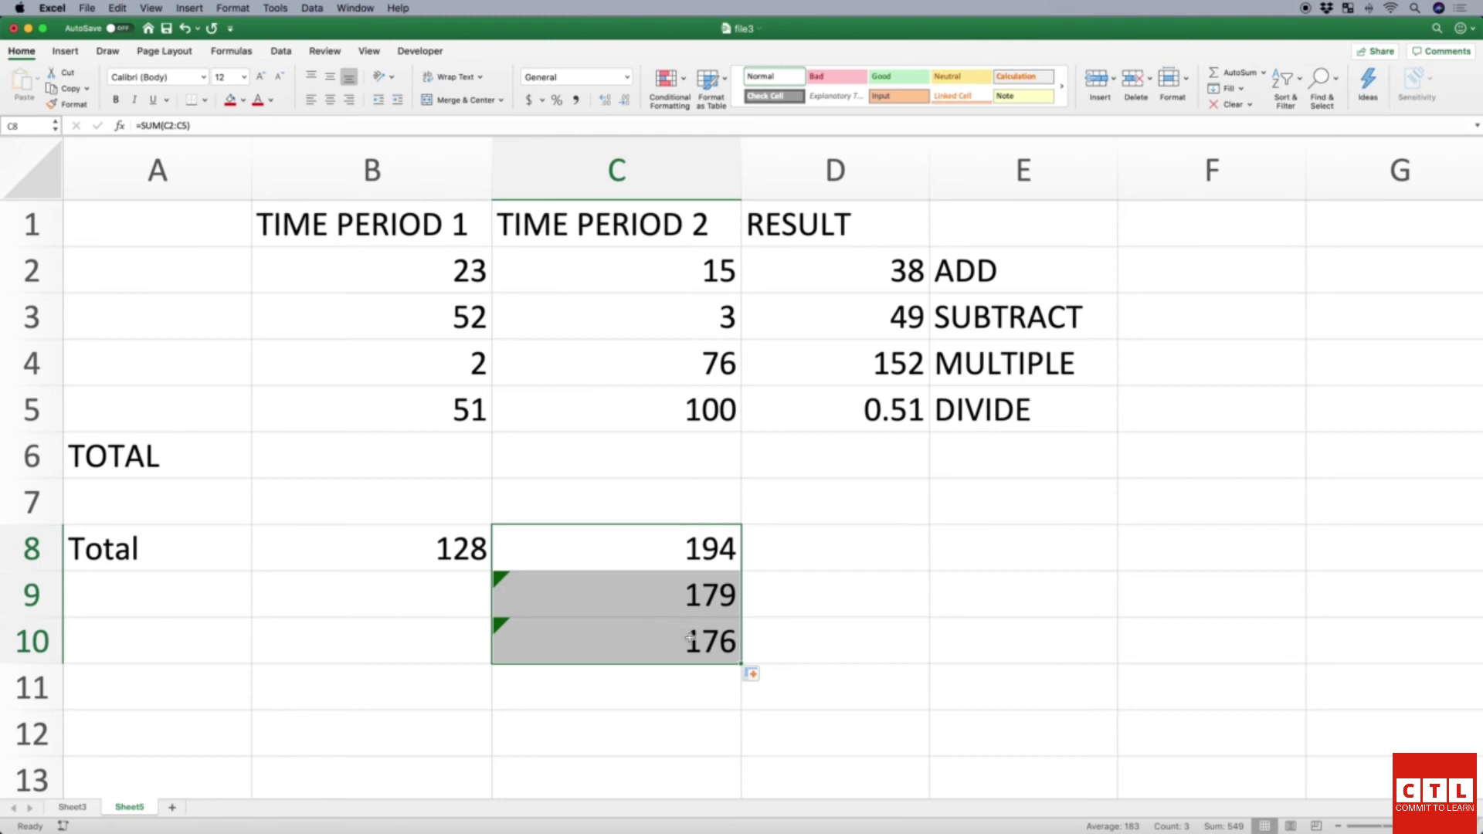
left_click(797, 601)
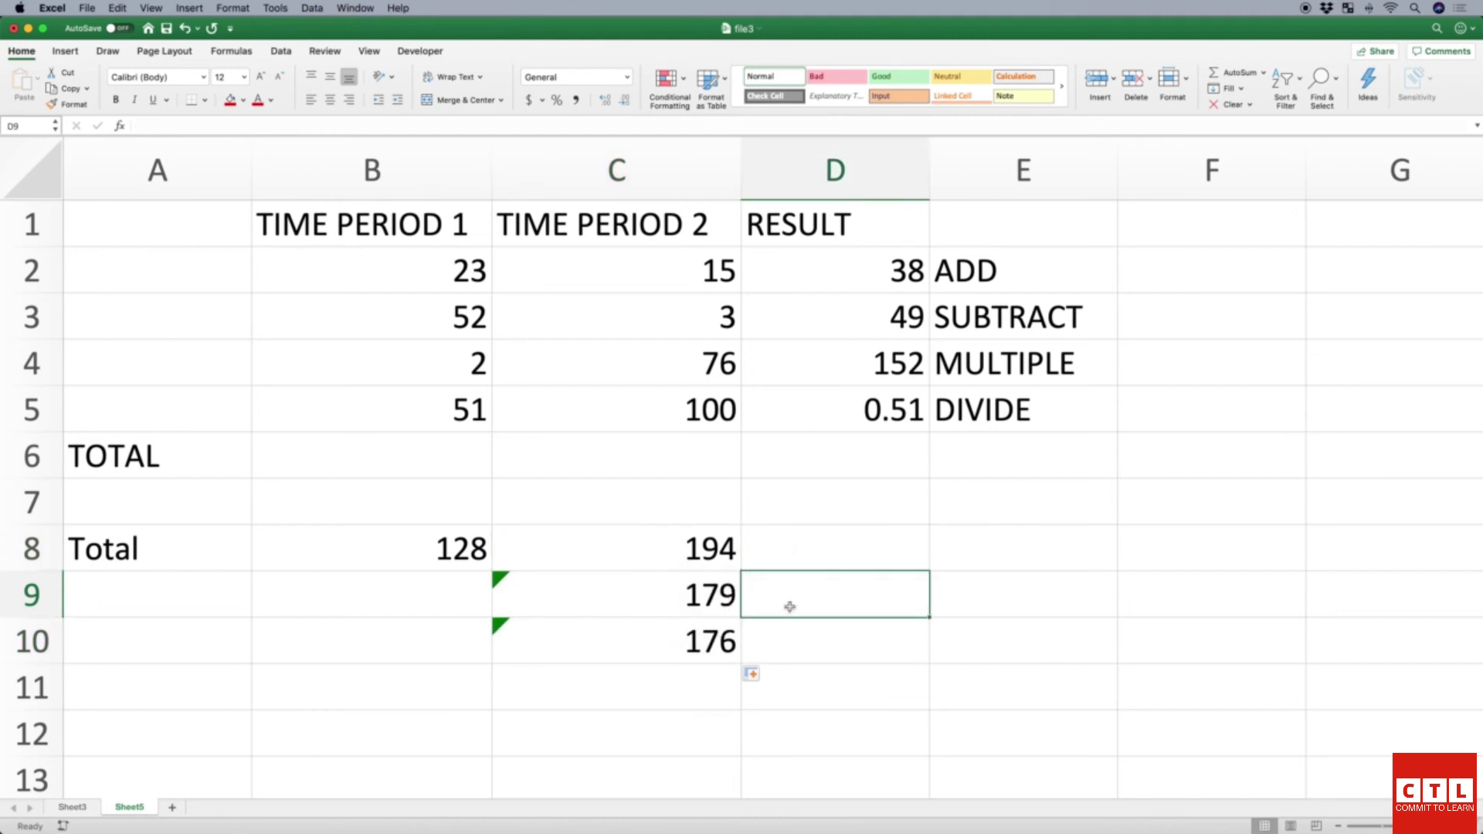
key("super+z")
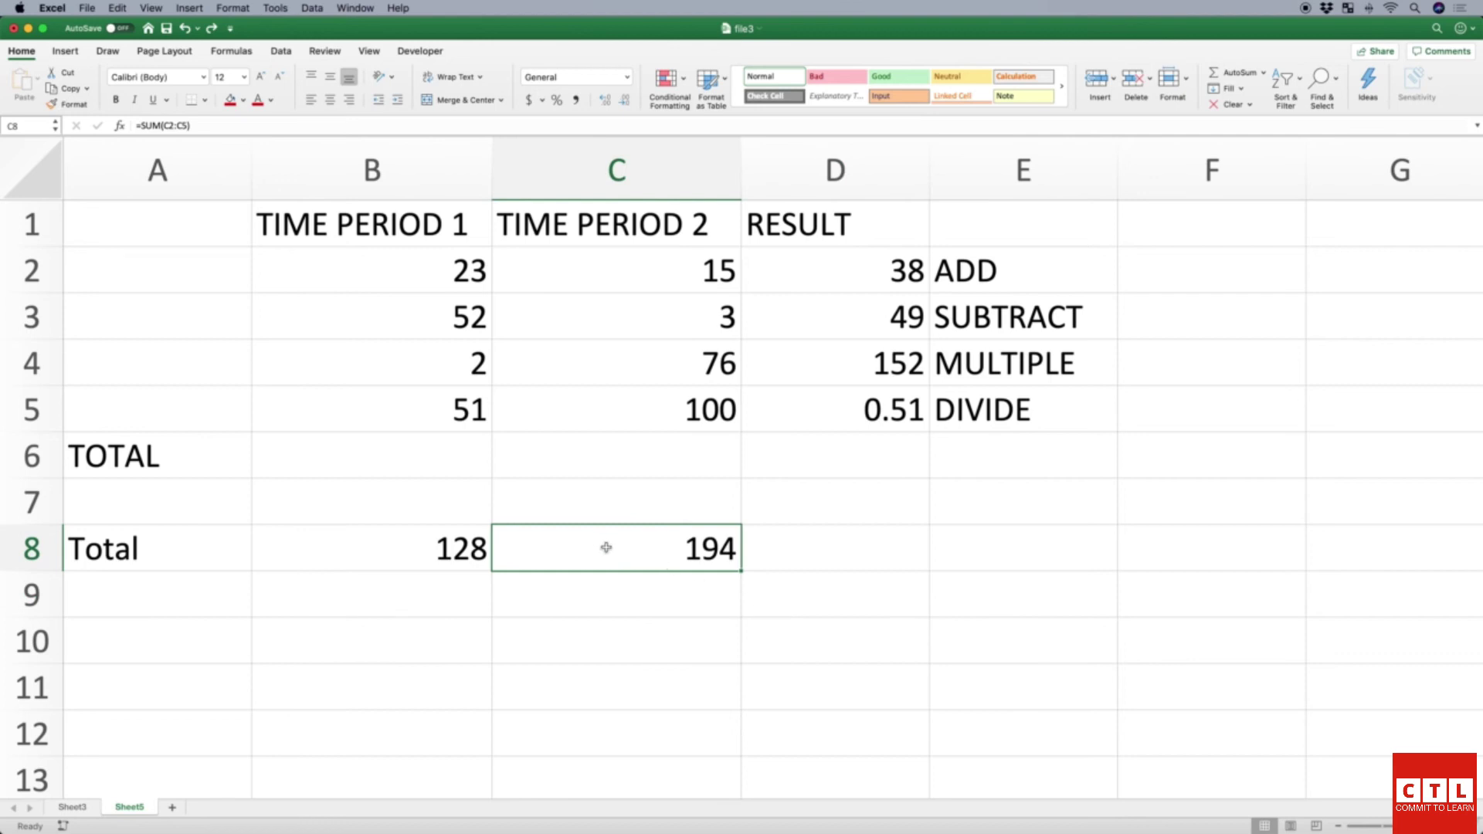
left_click_drag(740, 572, 717, 636)
left_click(120, 9)
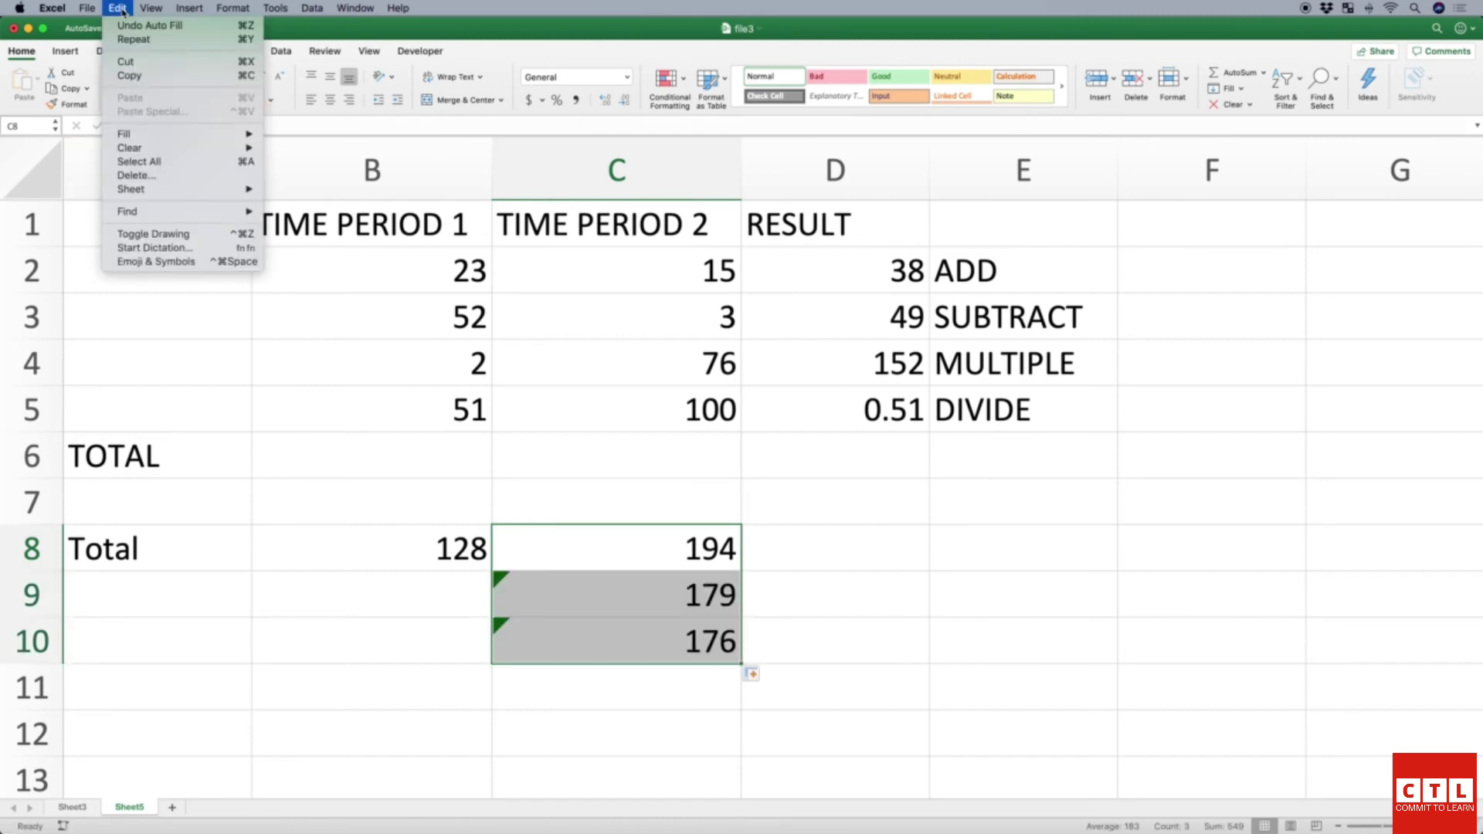
left_click(240, 33)
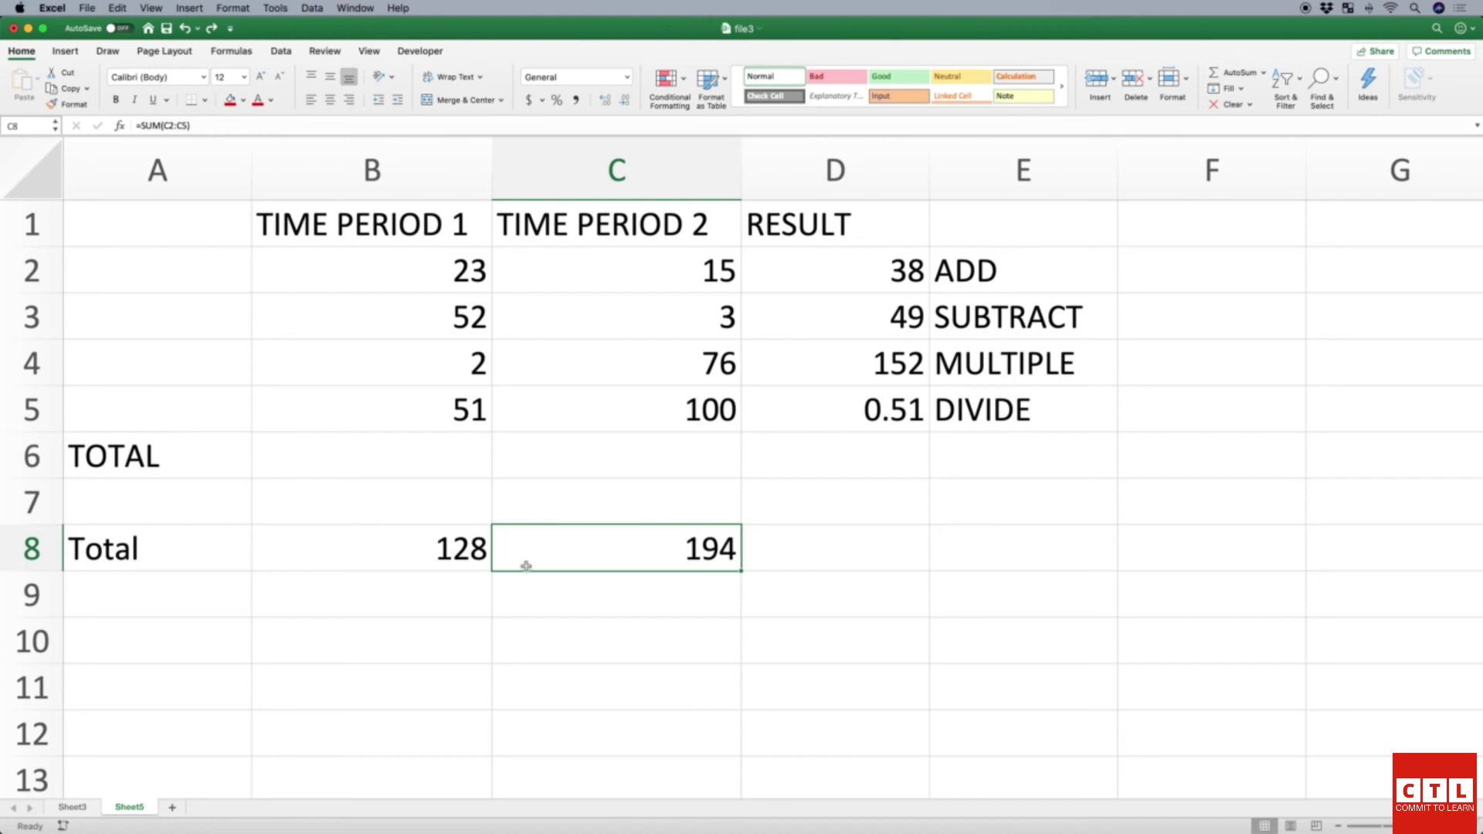
Step: Move both totals from B8:C8 back to B6:C6
left_click(457, 554)
left_click_drag(457, 553, 578, 472)
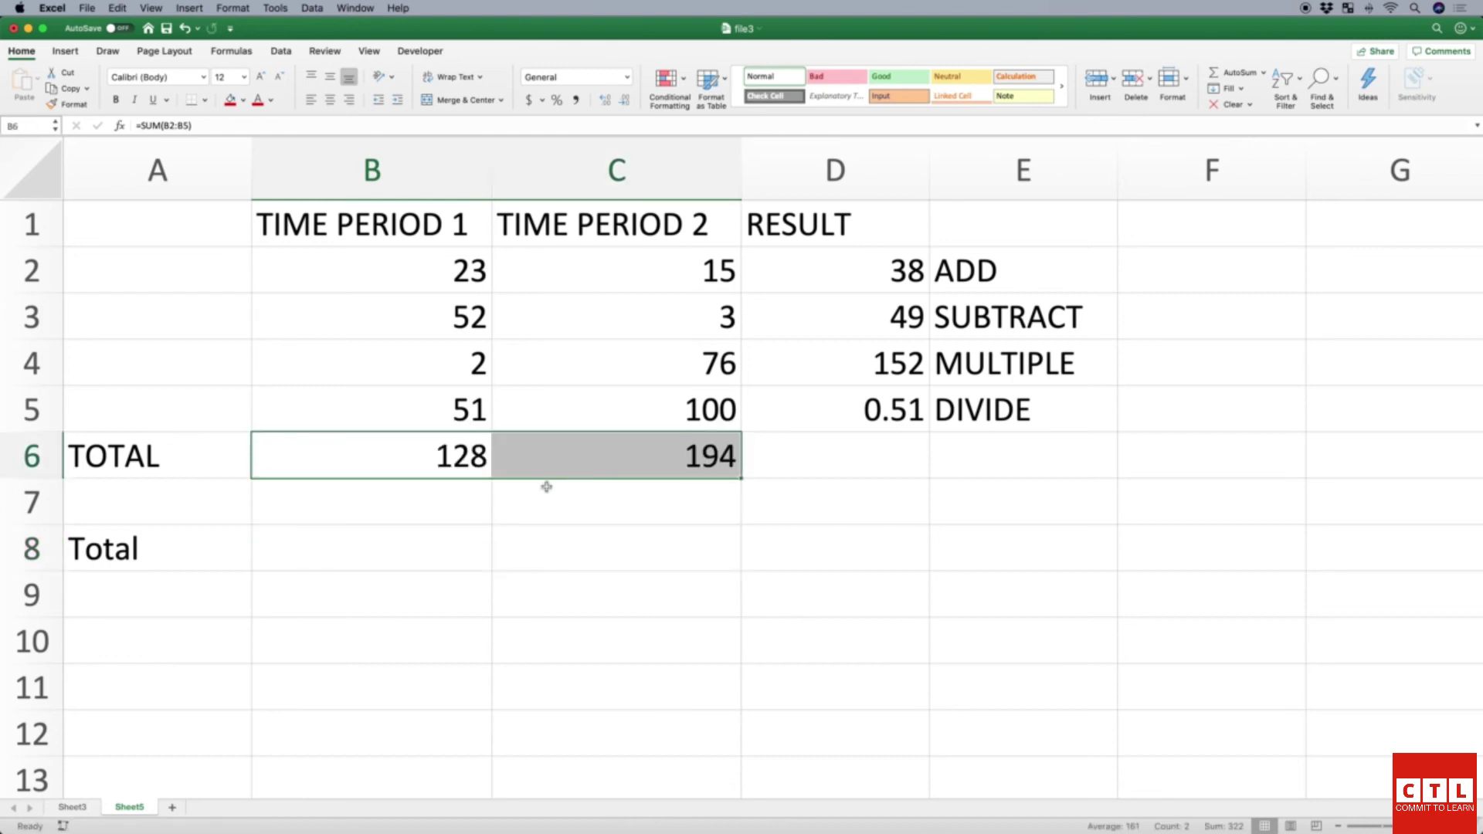
left_click(411, 491)
Step: Select both totals in B6:C6, move them together to B8:C8, and check the moved formulas
left_click(414, 460)
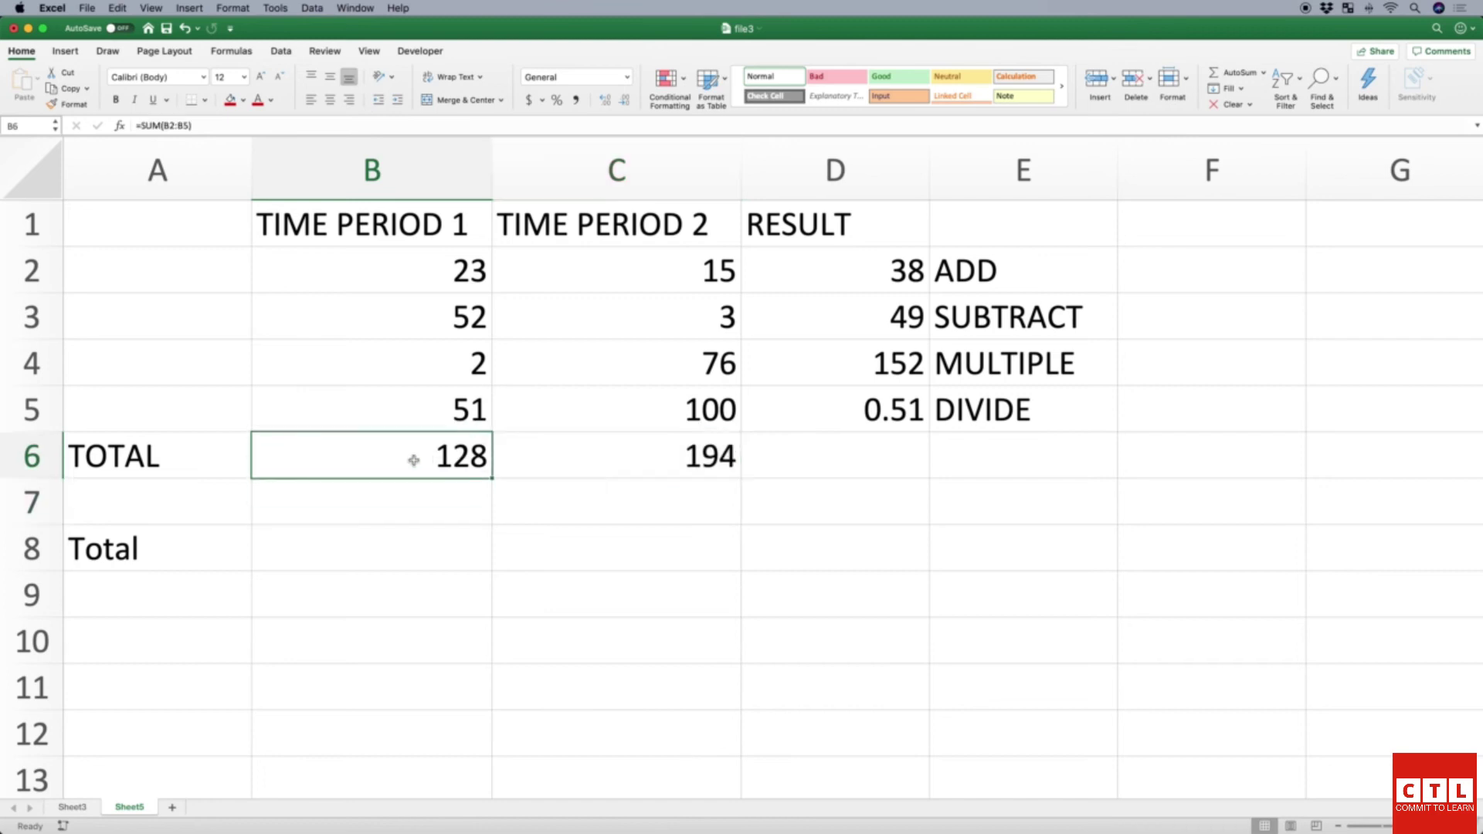
key("Right")
key("Left")
key("shift+Right")
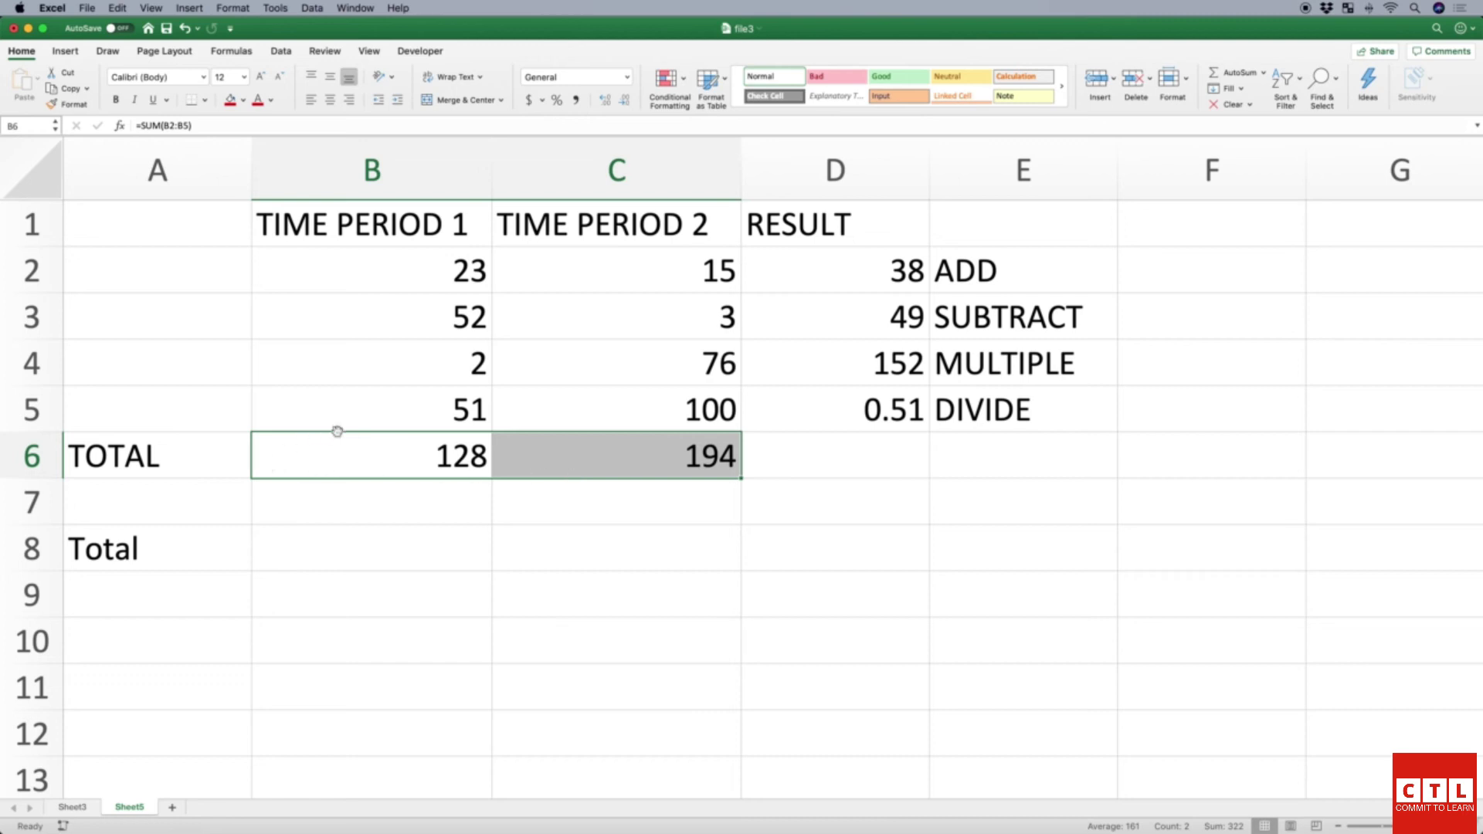
left_click_drag(335, 429, 337, 541)
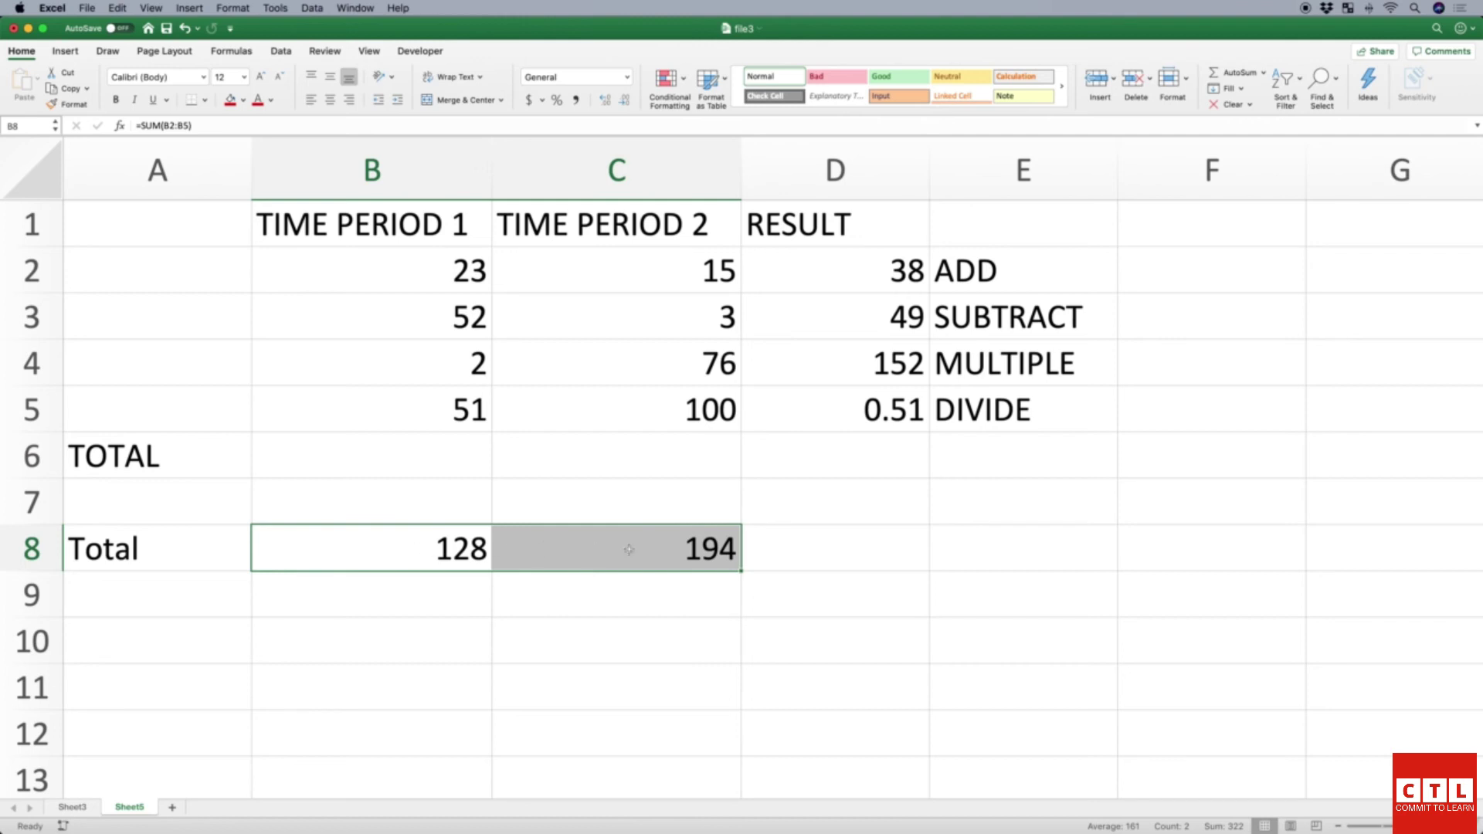
left_click(652, 548)
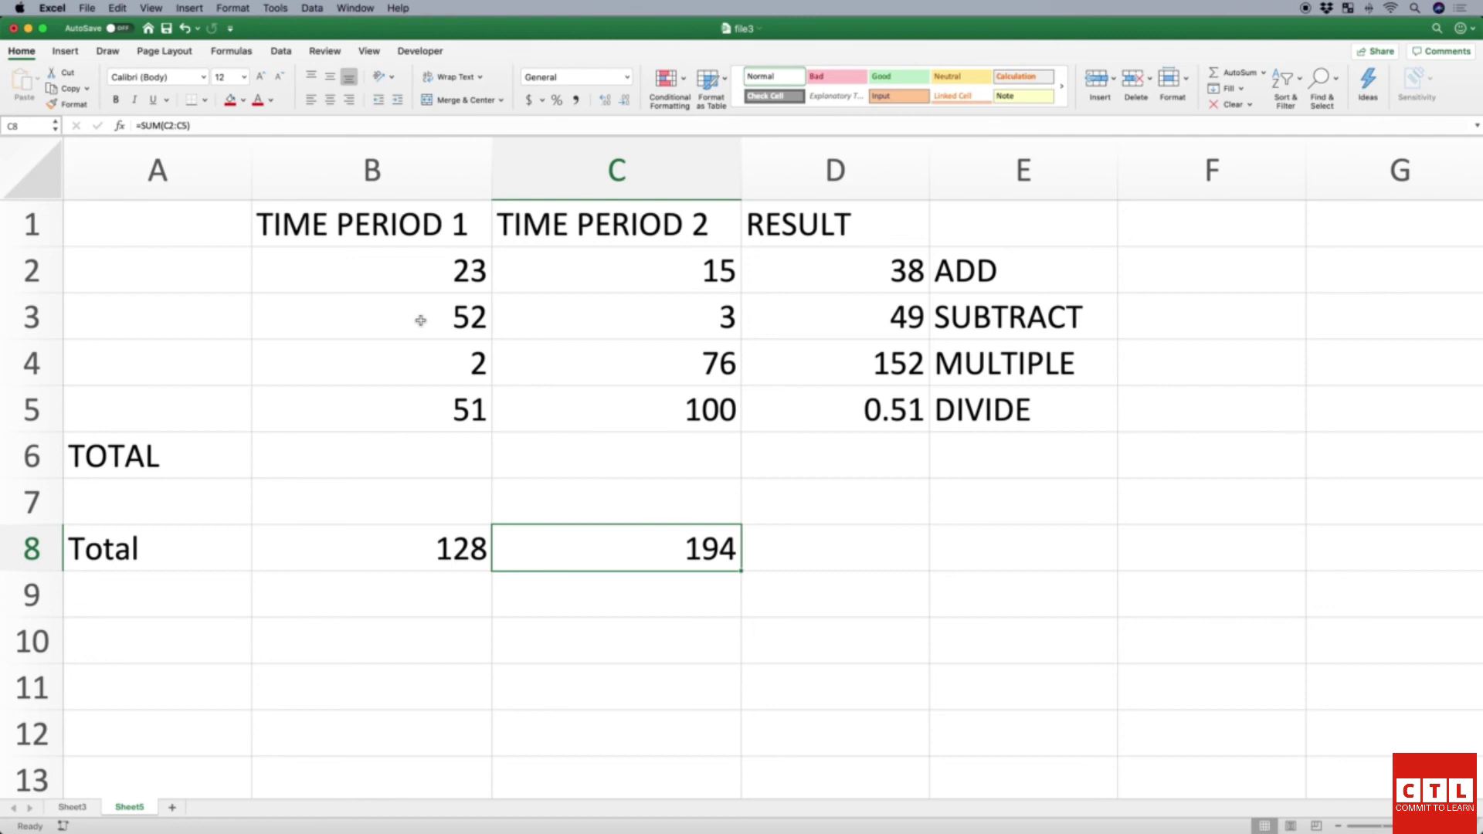
left_click_drag(574, 551, 380, 551)
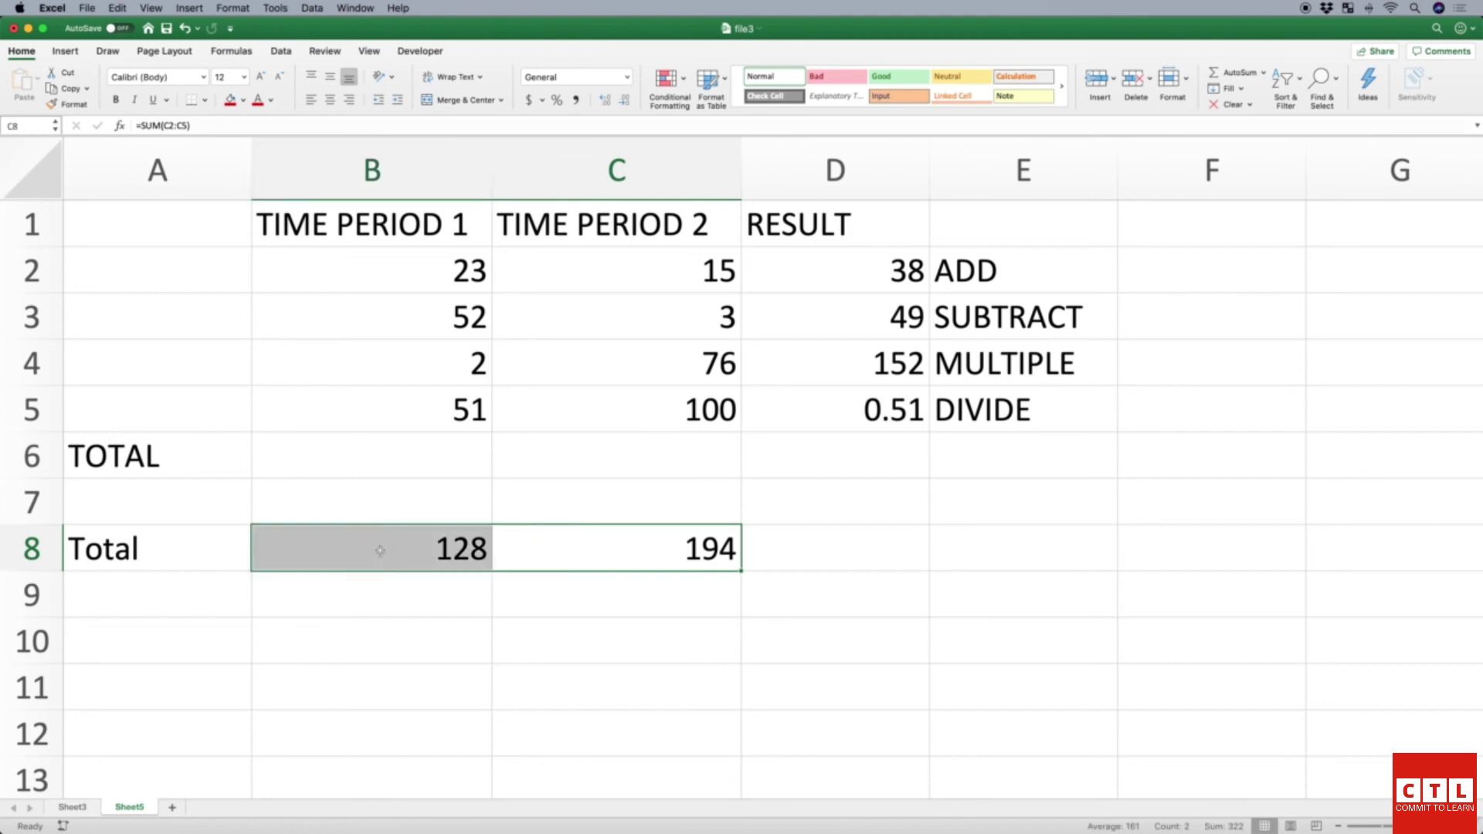
Step: Move the C8 total to C10, fill it down into C11, and undo both changes
left_click(533, 598)
left_click(618, 556)
left_click_drag(740, 571, 697, 685)
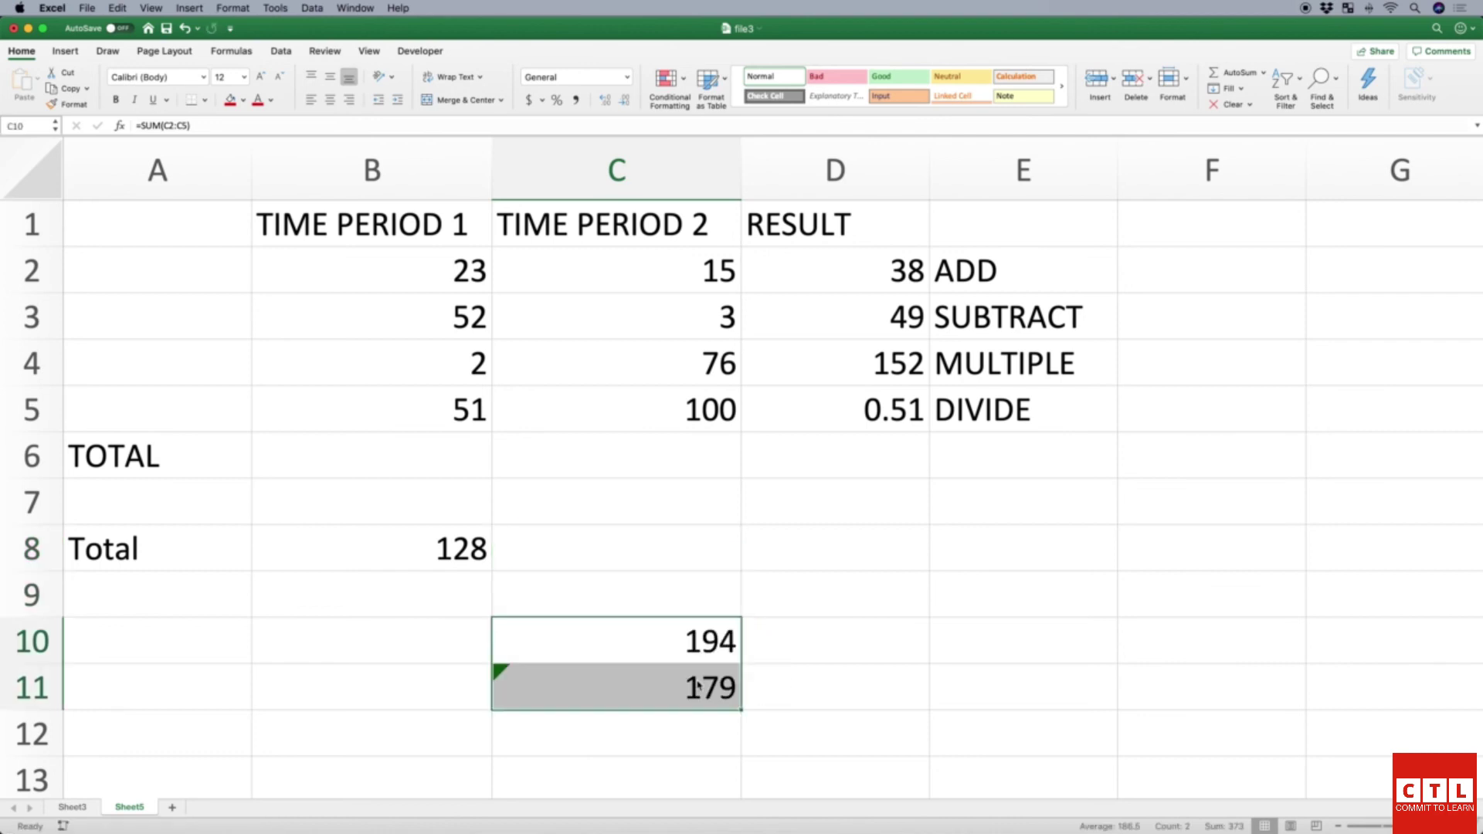
key("super+z")
key("super+z")
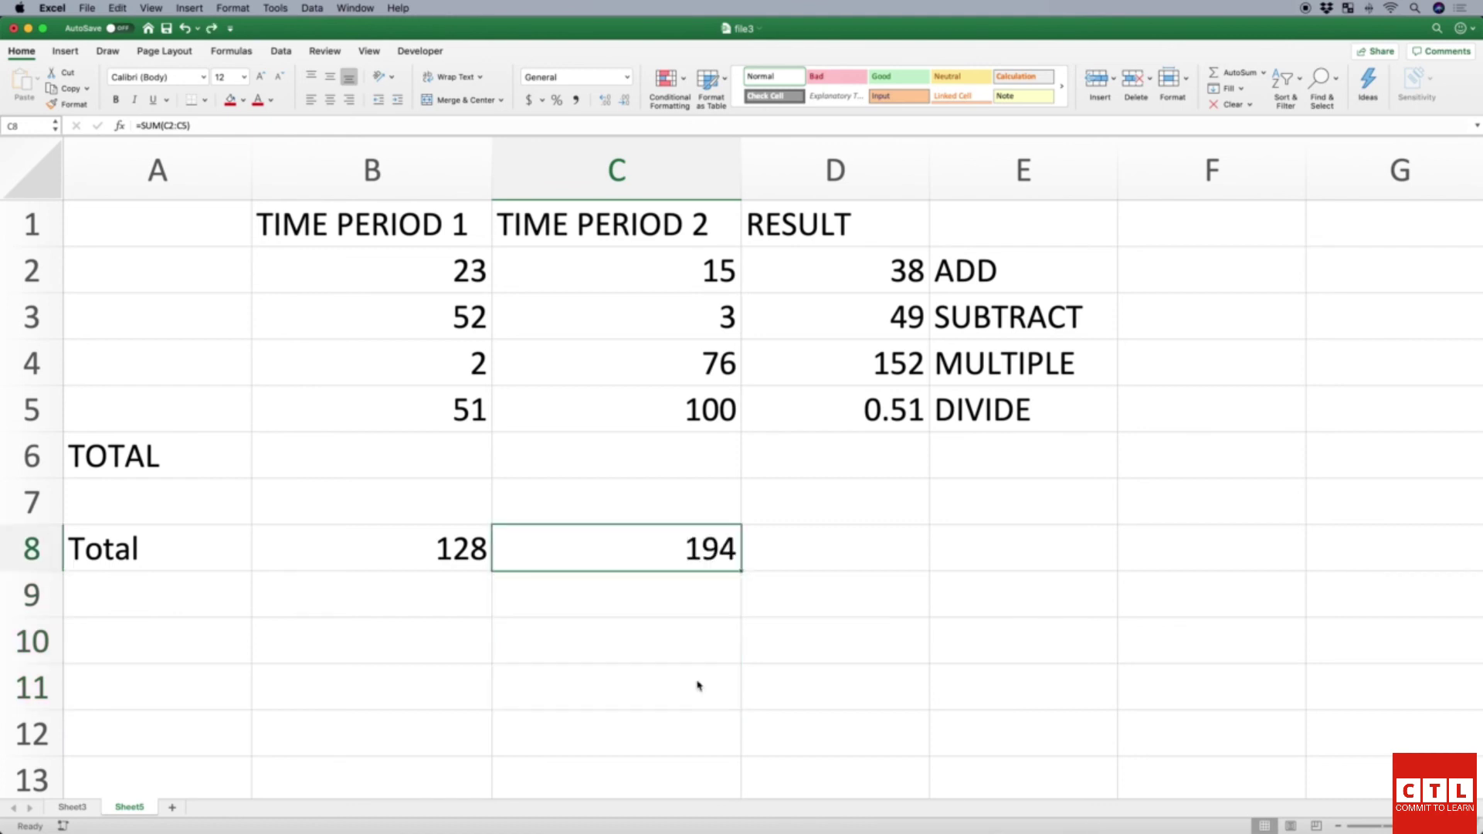
Step: Delete the TOTAL label from cell A6
left_click(169, 467)
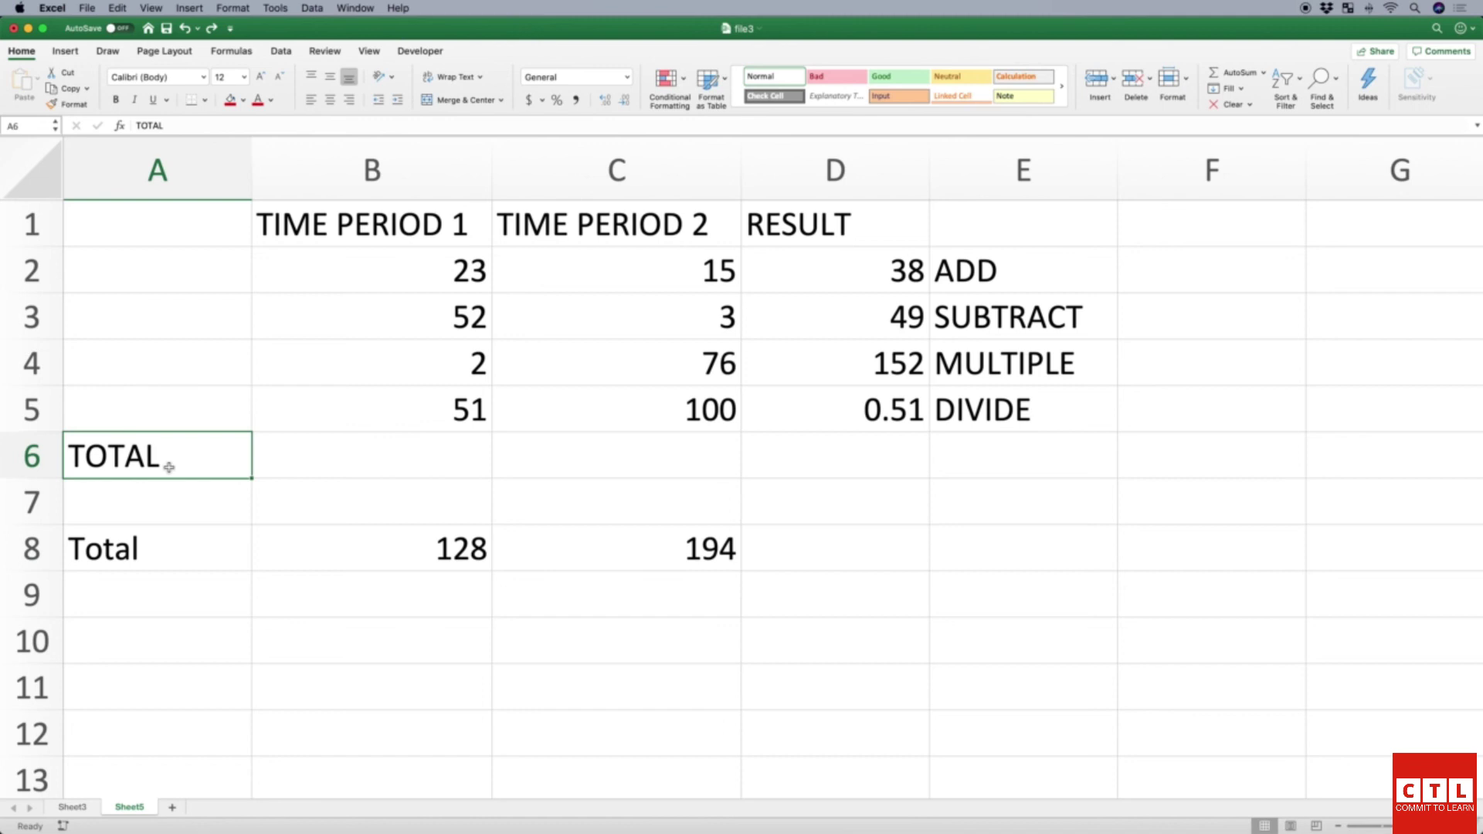
key("Delete")
key("Down")
key("Down")
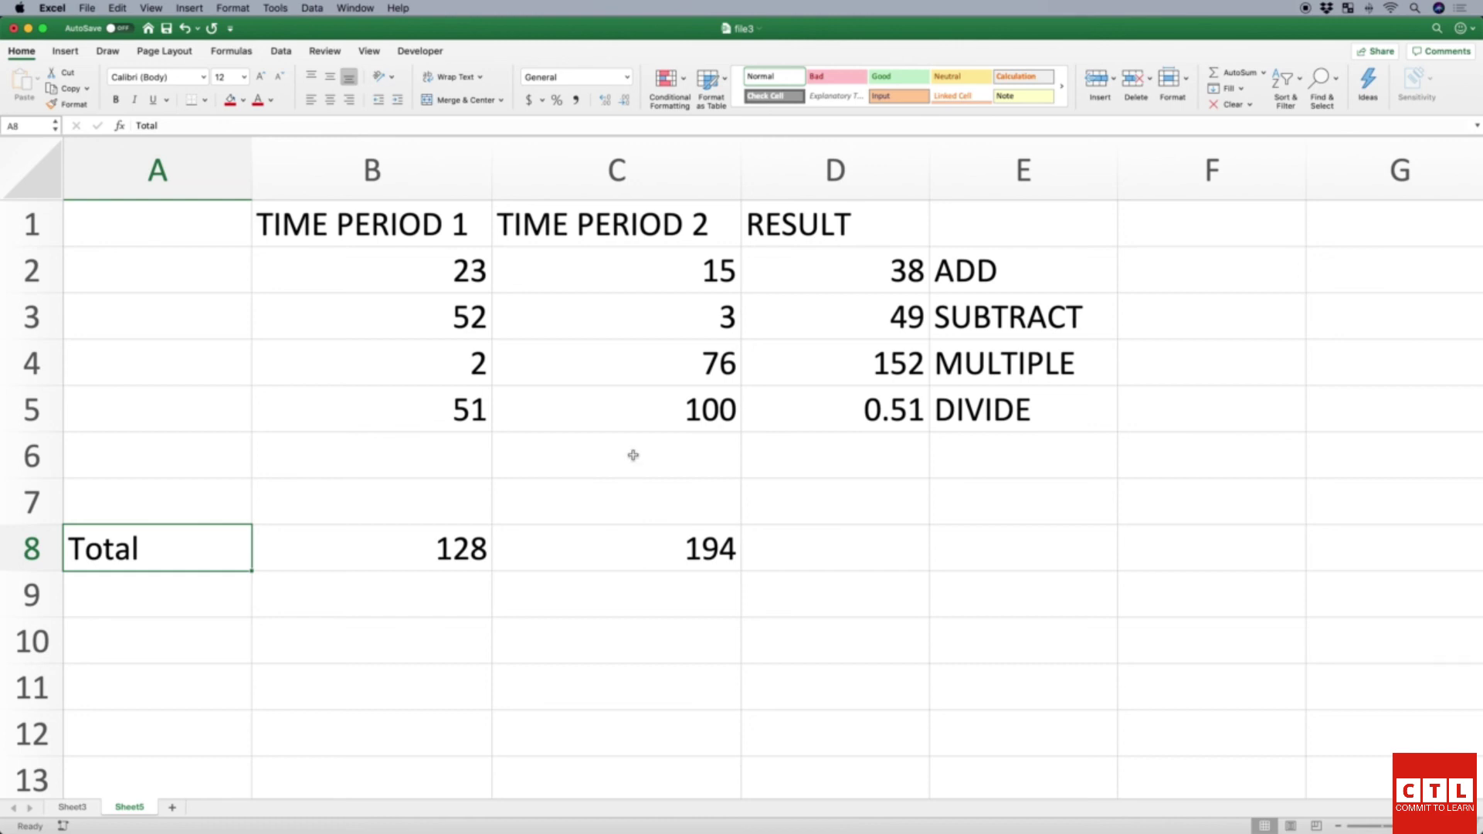
left_click_drag(473, 547, 616, 548)
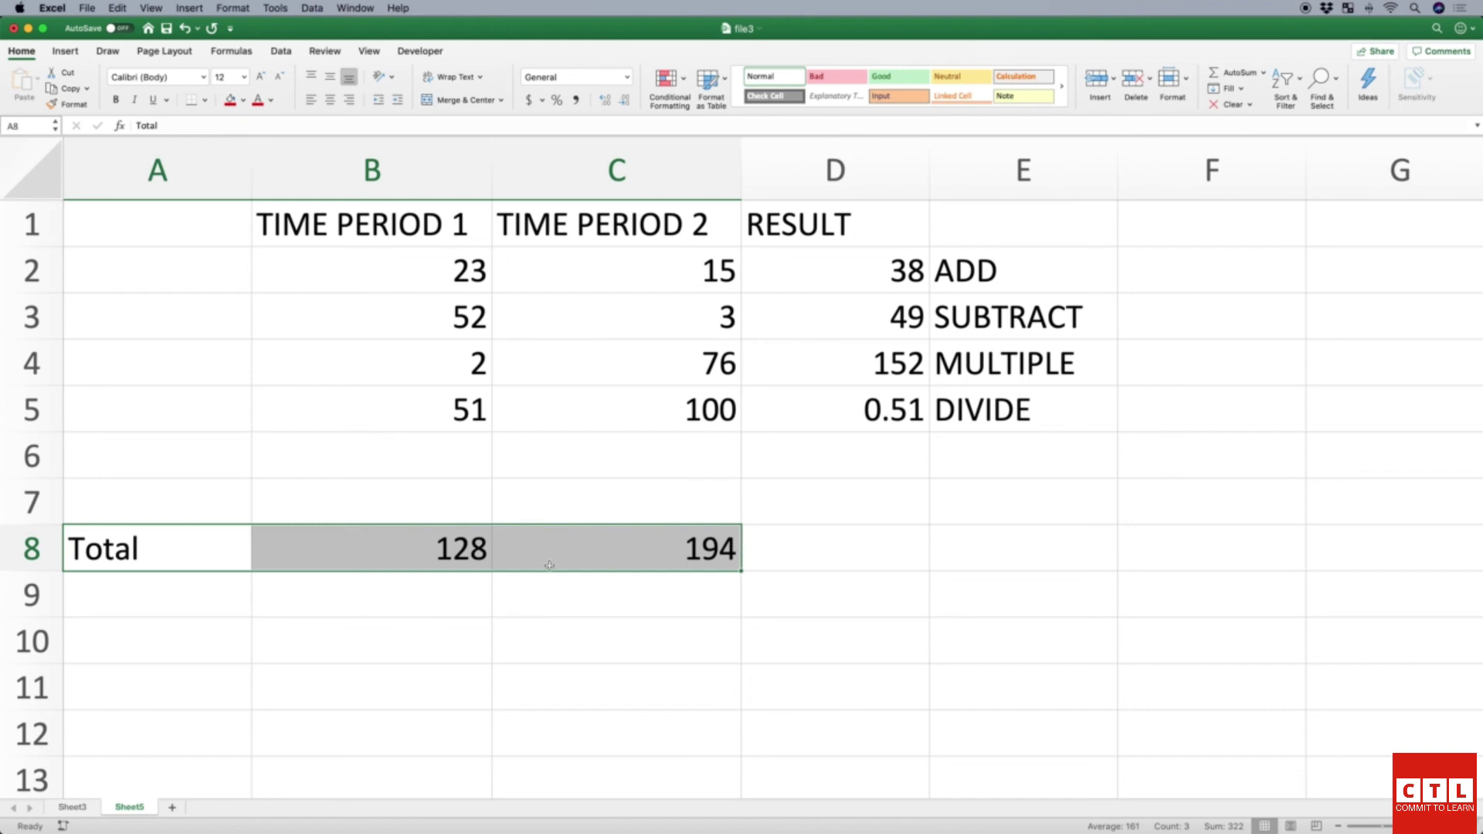
left_click(441, 582)
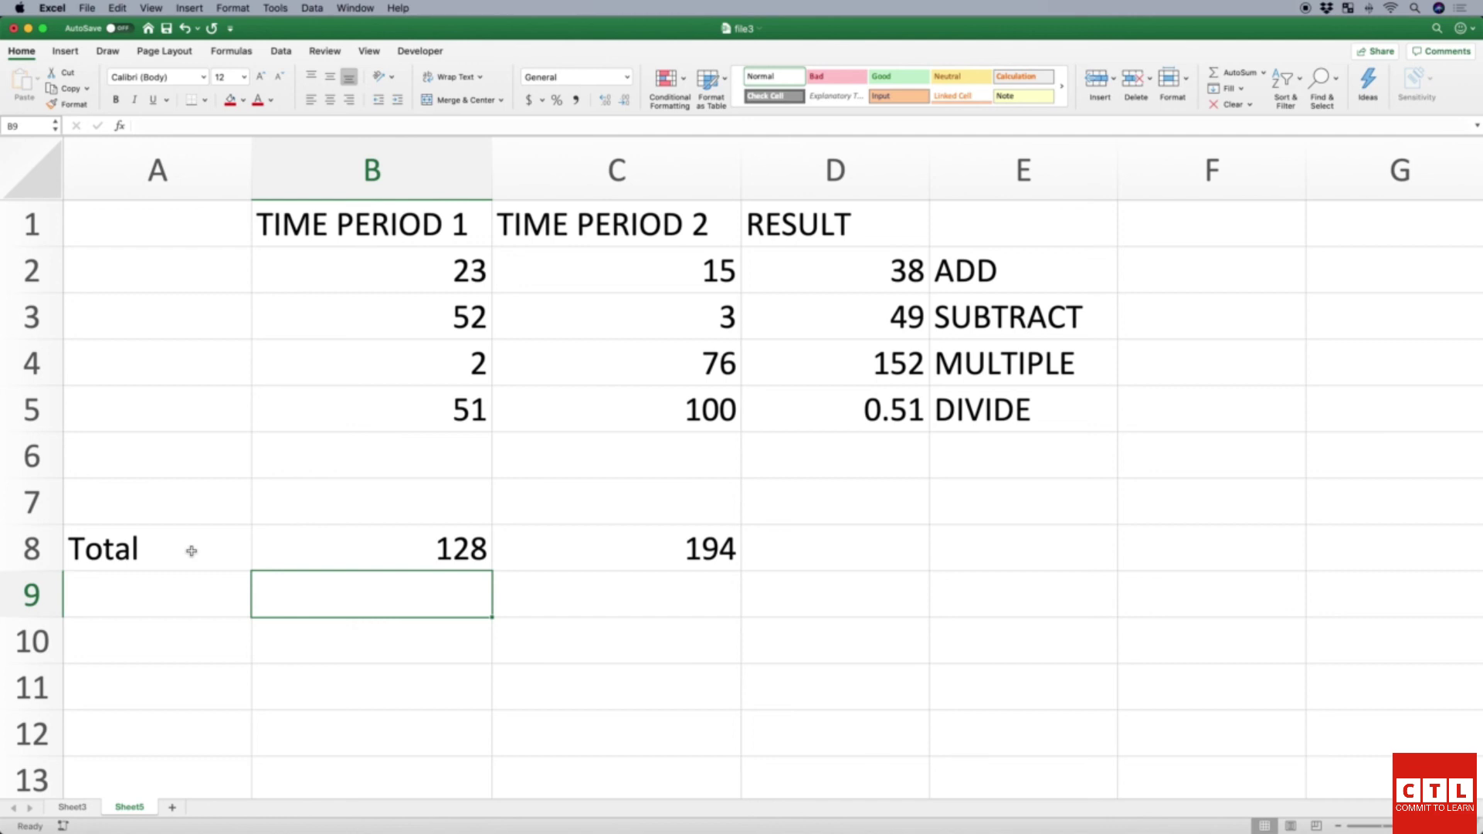
left_click(245, 563)
left_click_drag(245, 563, 202, 535)
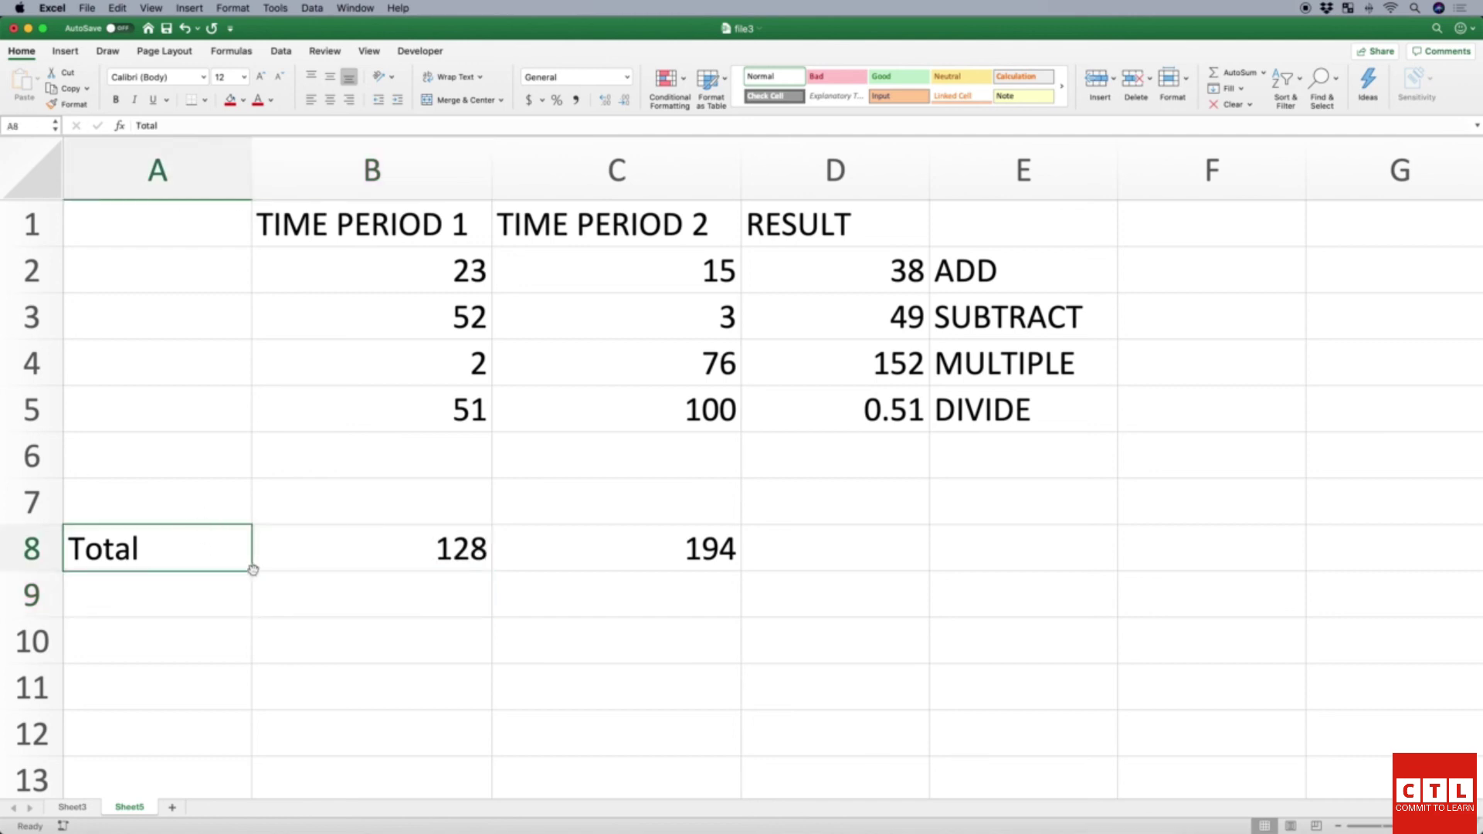
left_click(283, 596)
left_click(482, 663)
left_click_drag(481, 662, 595, 656)
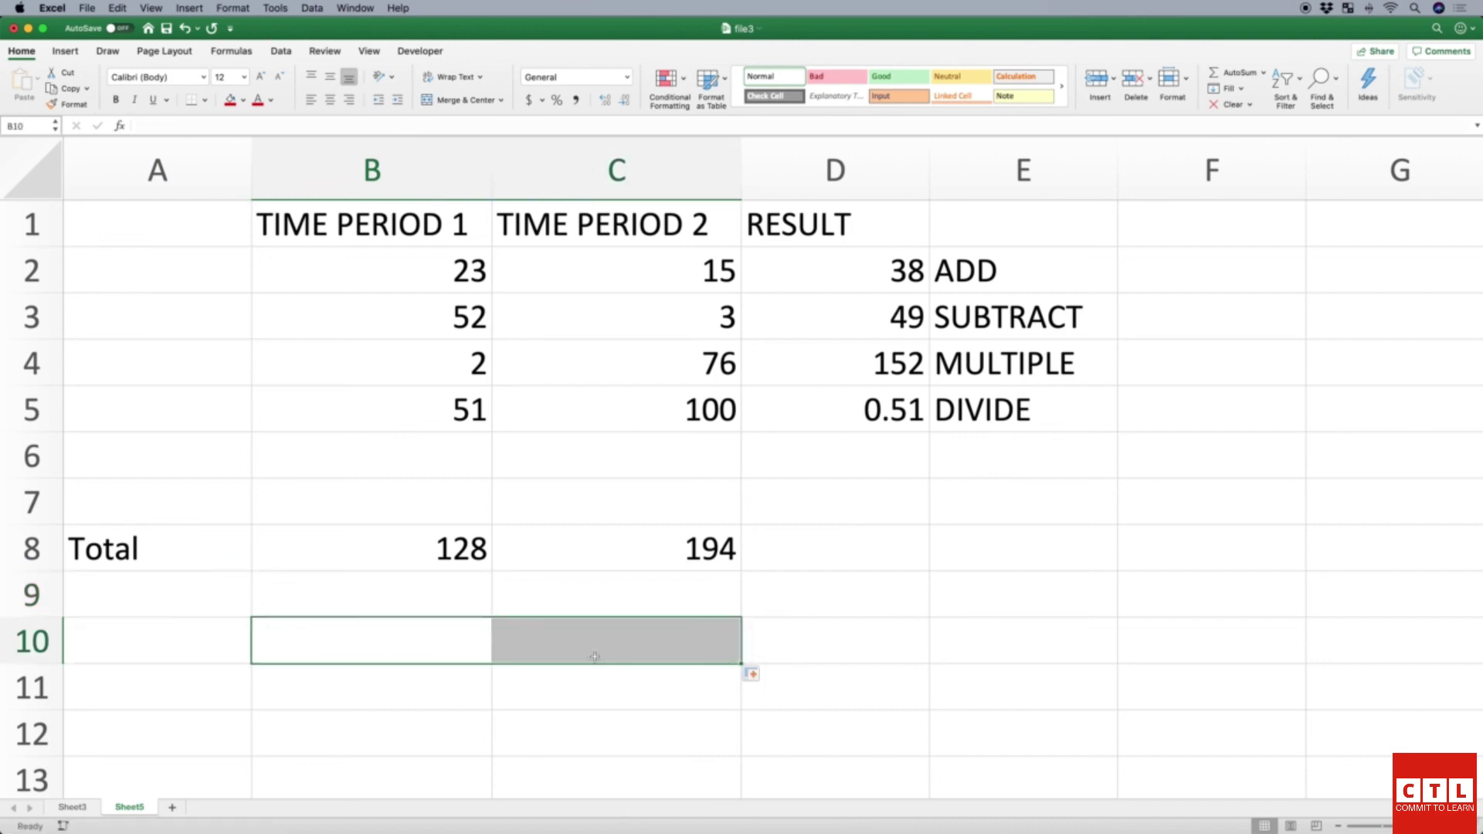
left_click(424, 682)
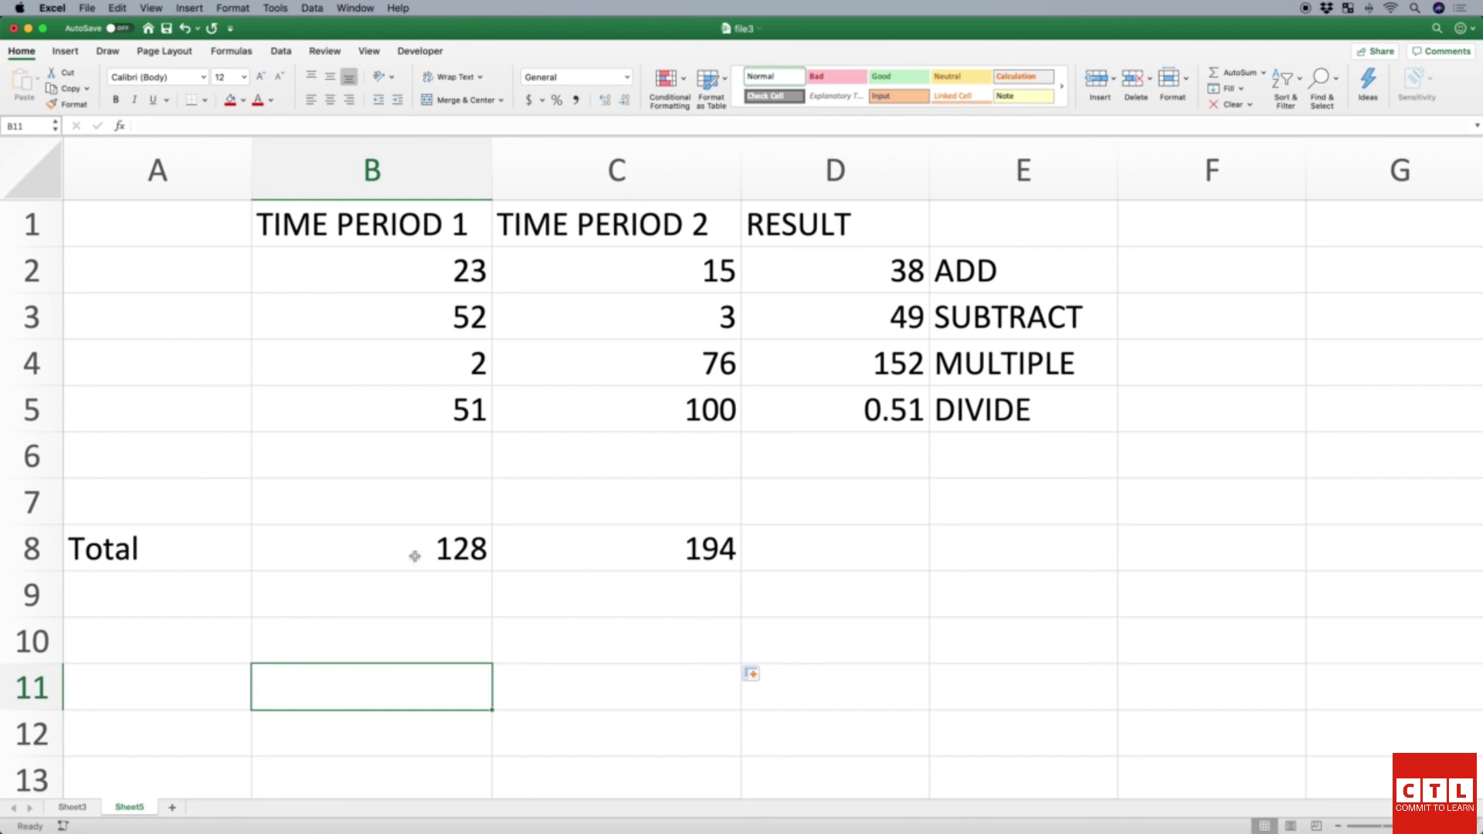
Step: Move the Total label and both totals together from A8:C8 to A6:C6
left_click(162, 552)
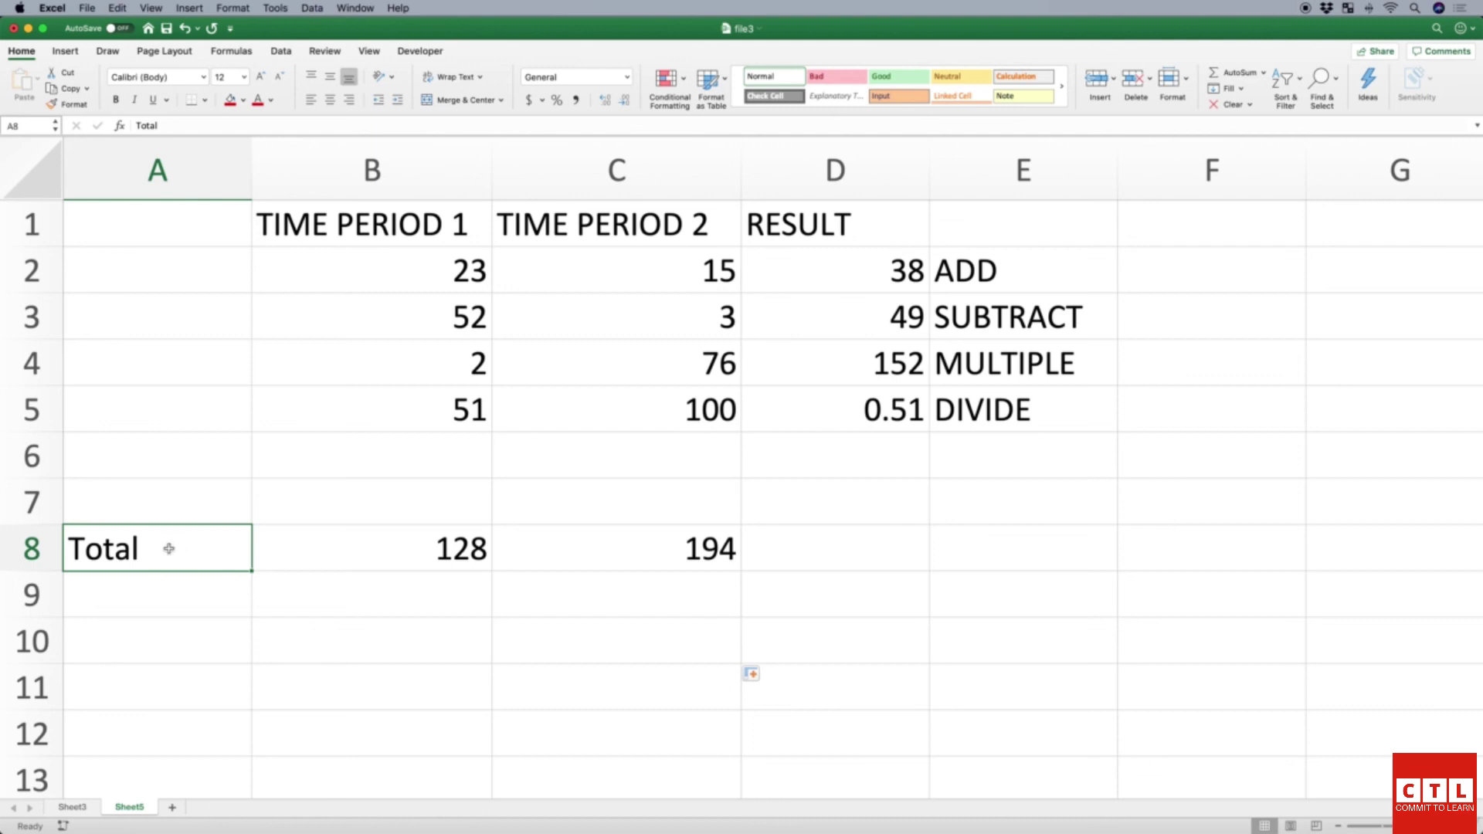
left_click_drag(168, 548, 656, 556)
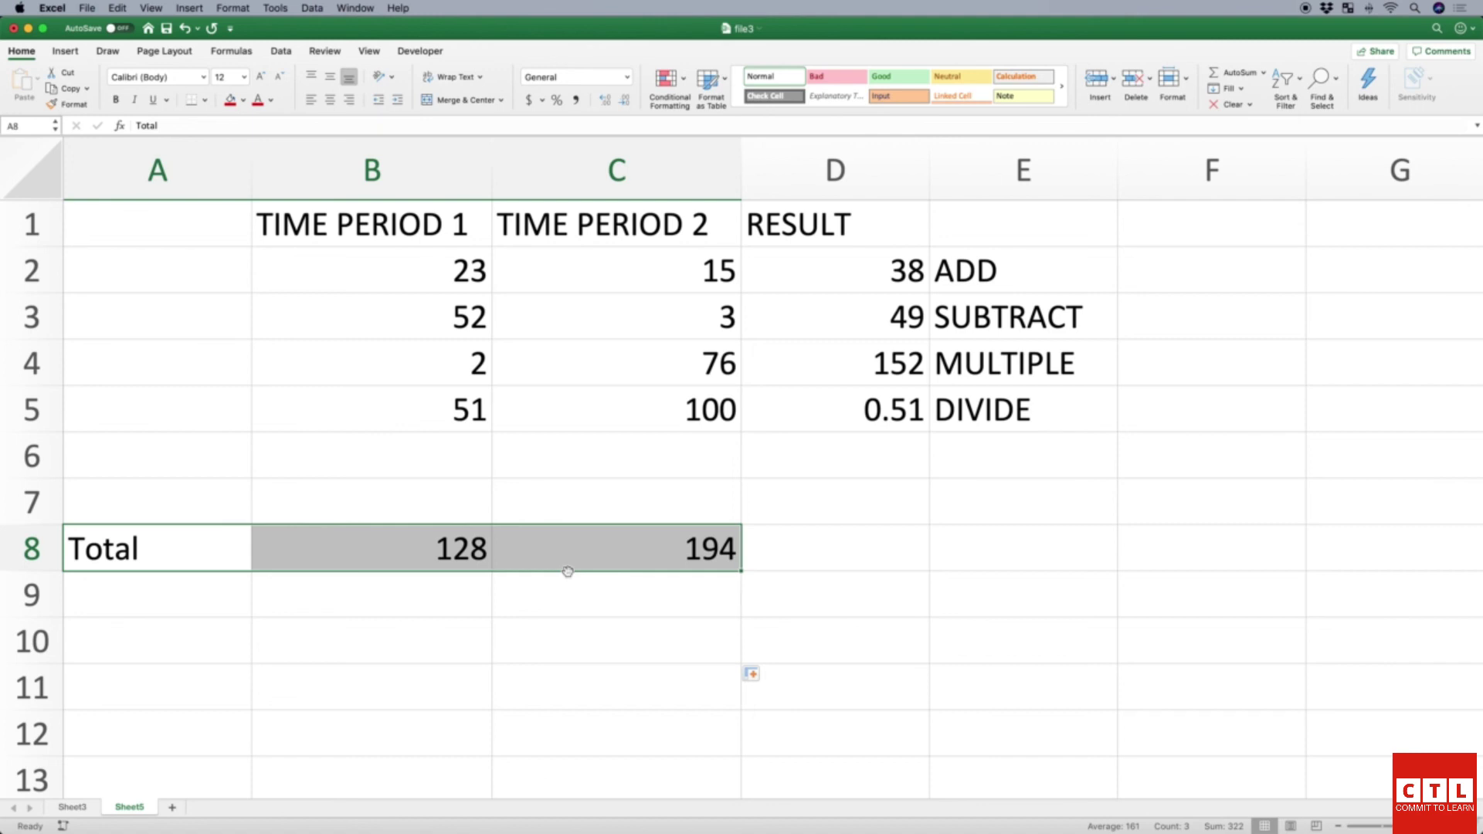
left_click_drag(567, 572, 573, 474)
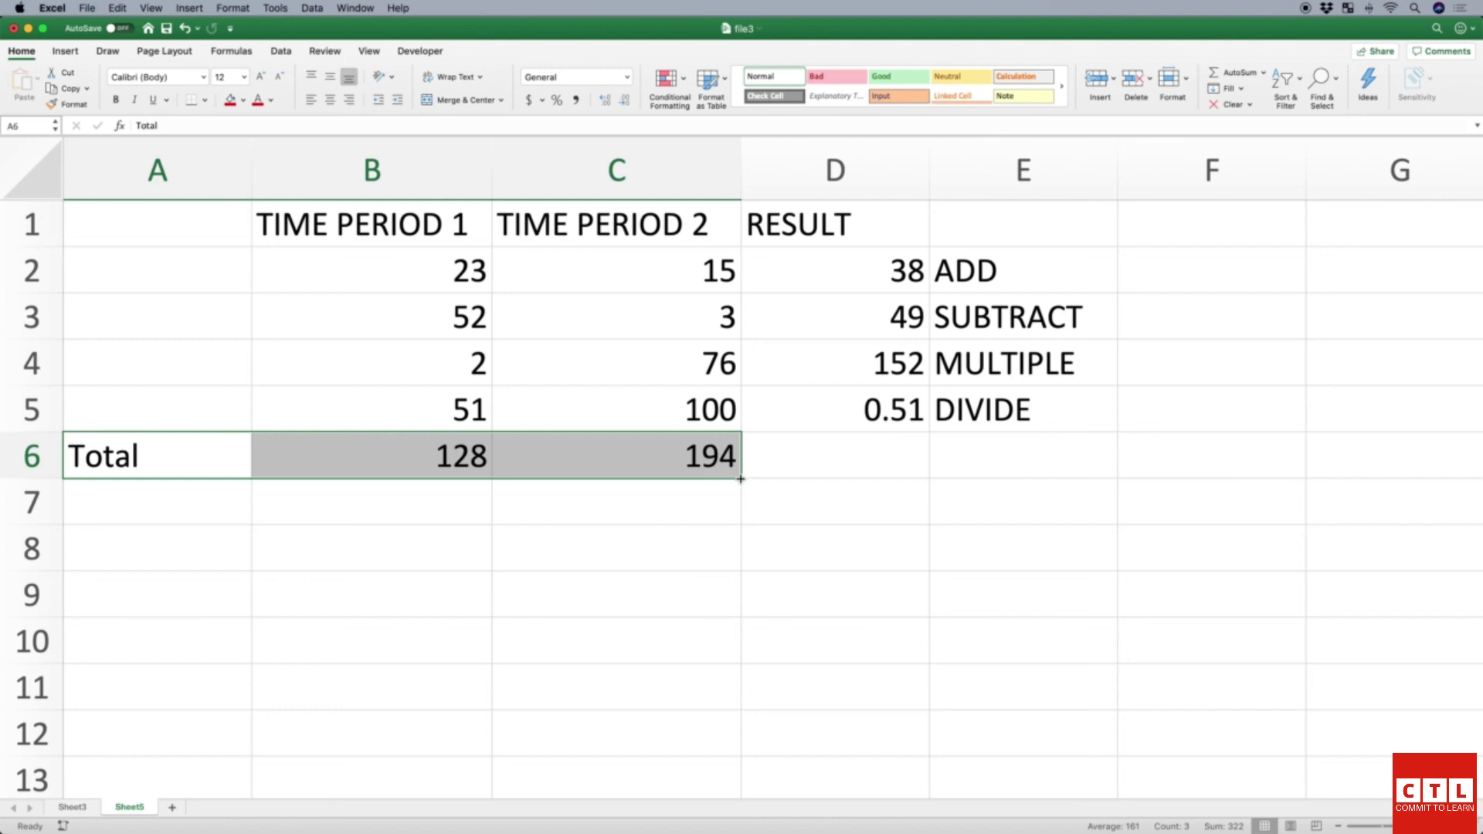
Step: Fill the total row A6:C6 down into row 7 and compare the SUM ranges in B6 and B7
left_click_drag(742, 479, 741, 522)
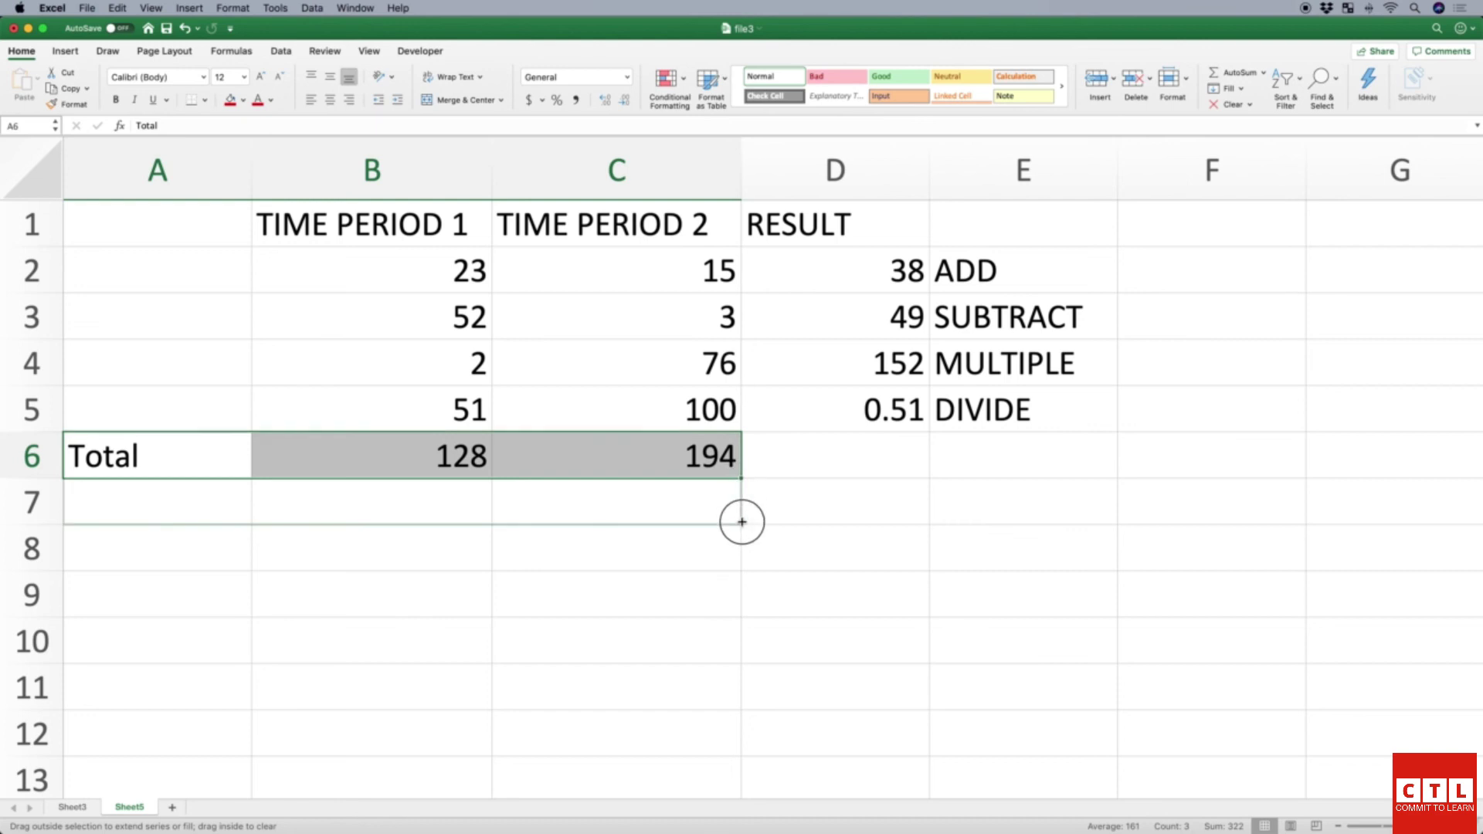
left_click_drag(741, 522, 741, 522)
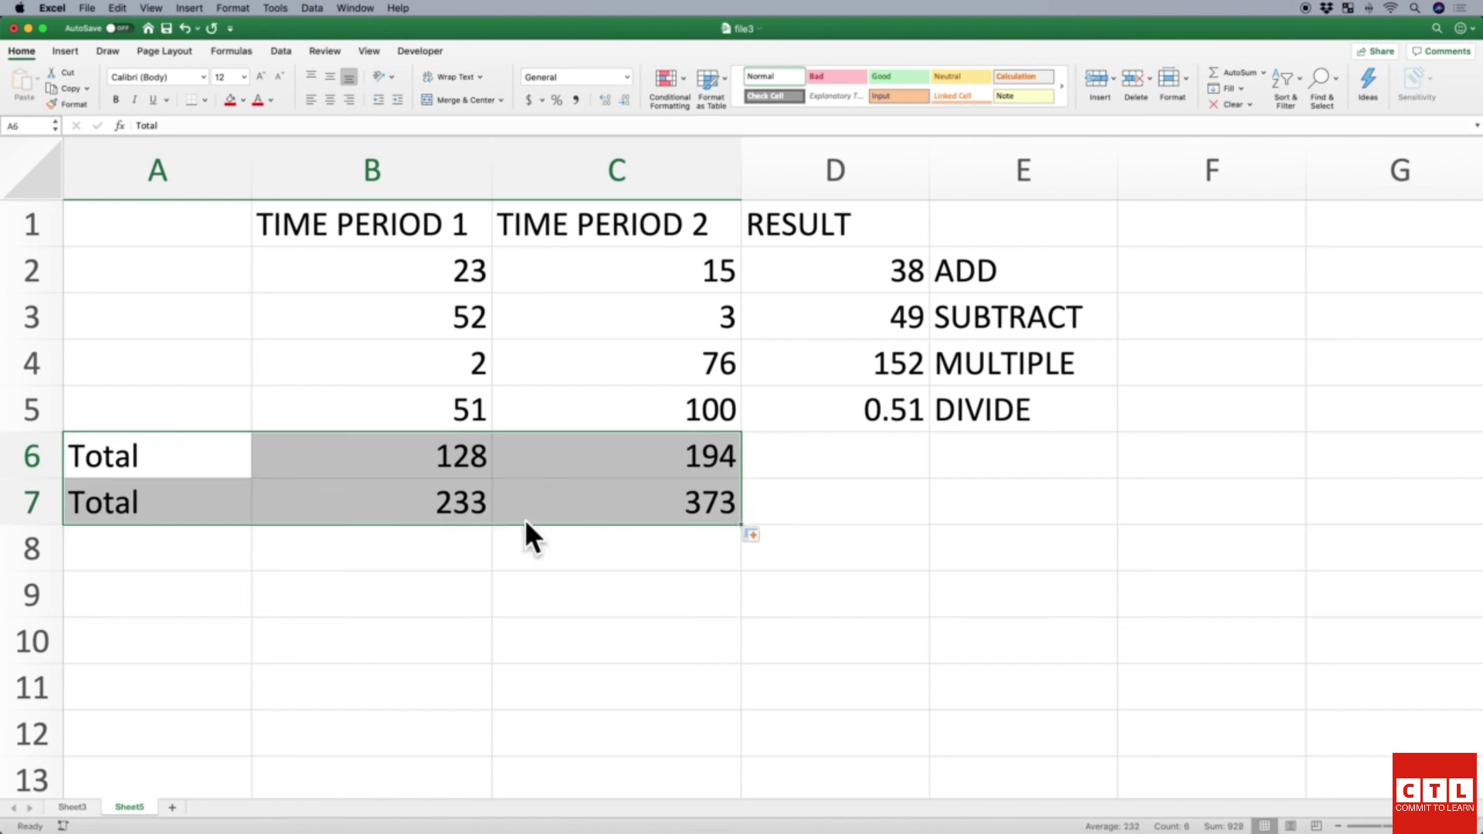
left_click(446, 507)
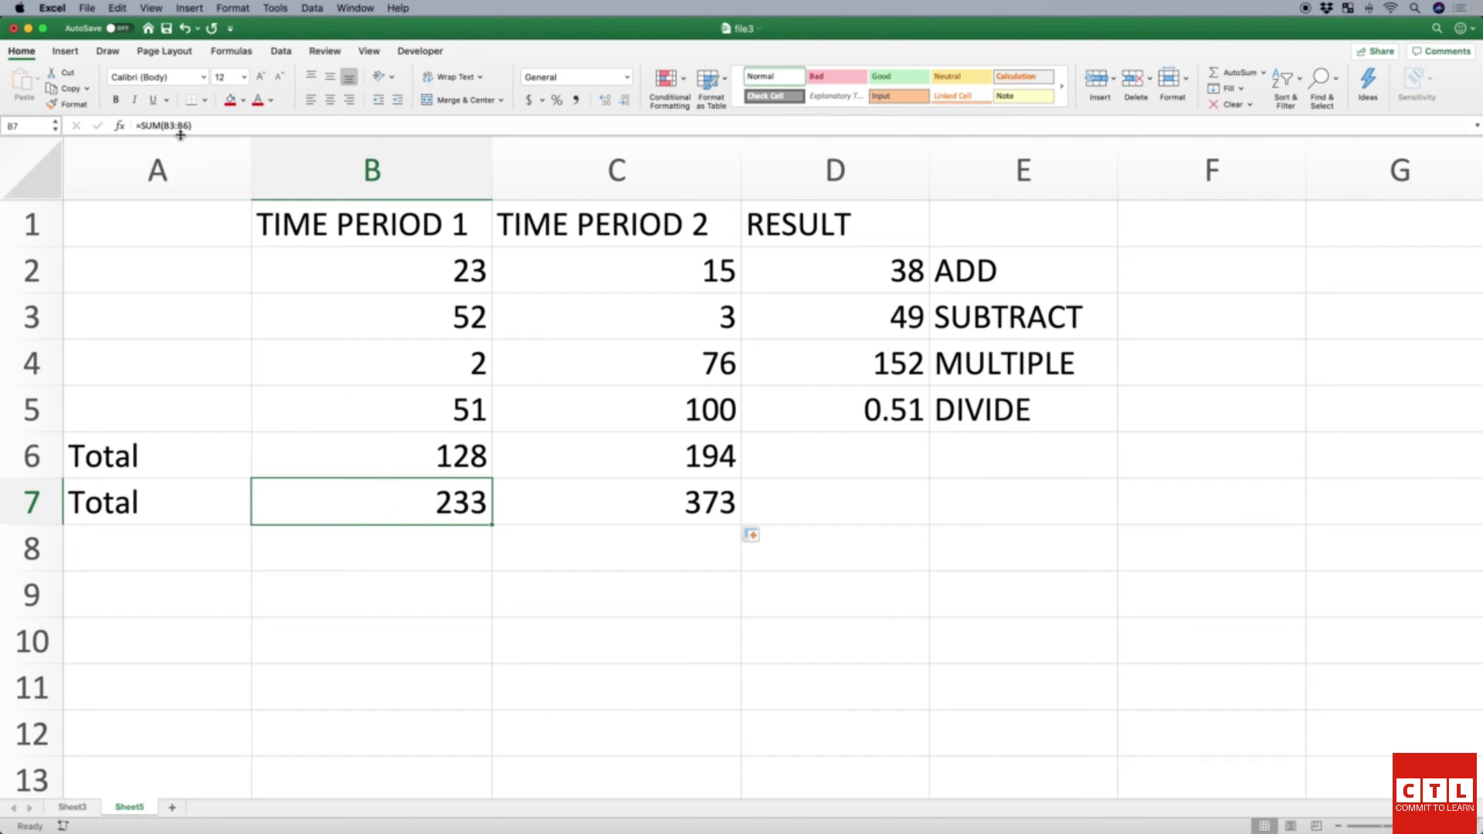
left_click(414, 445)
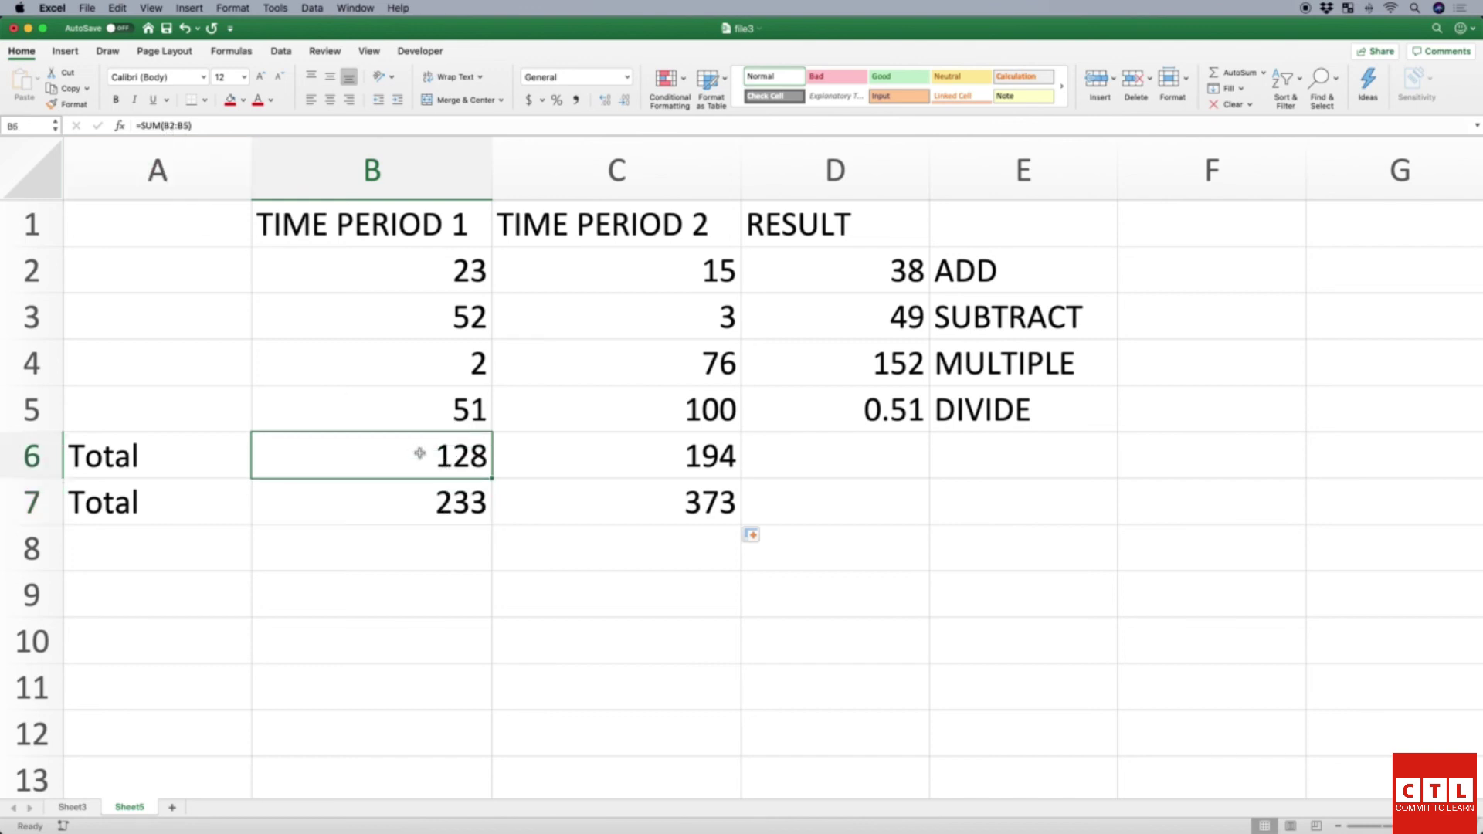
left_click(425, 498)
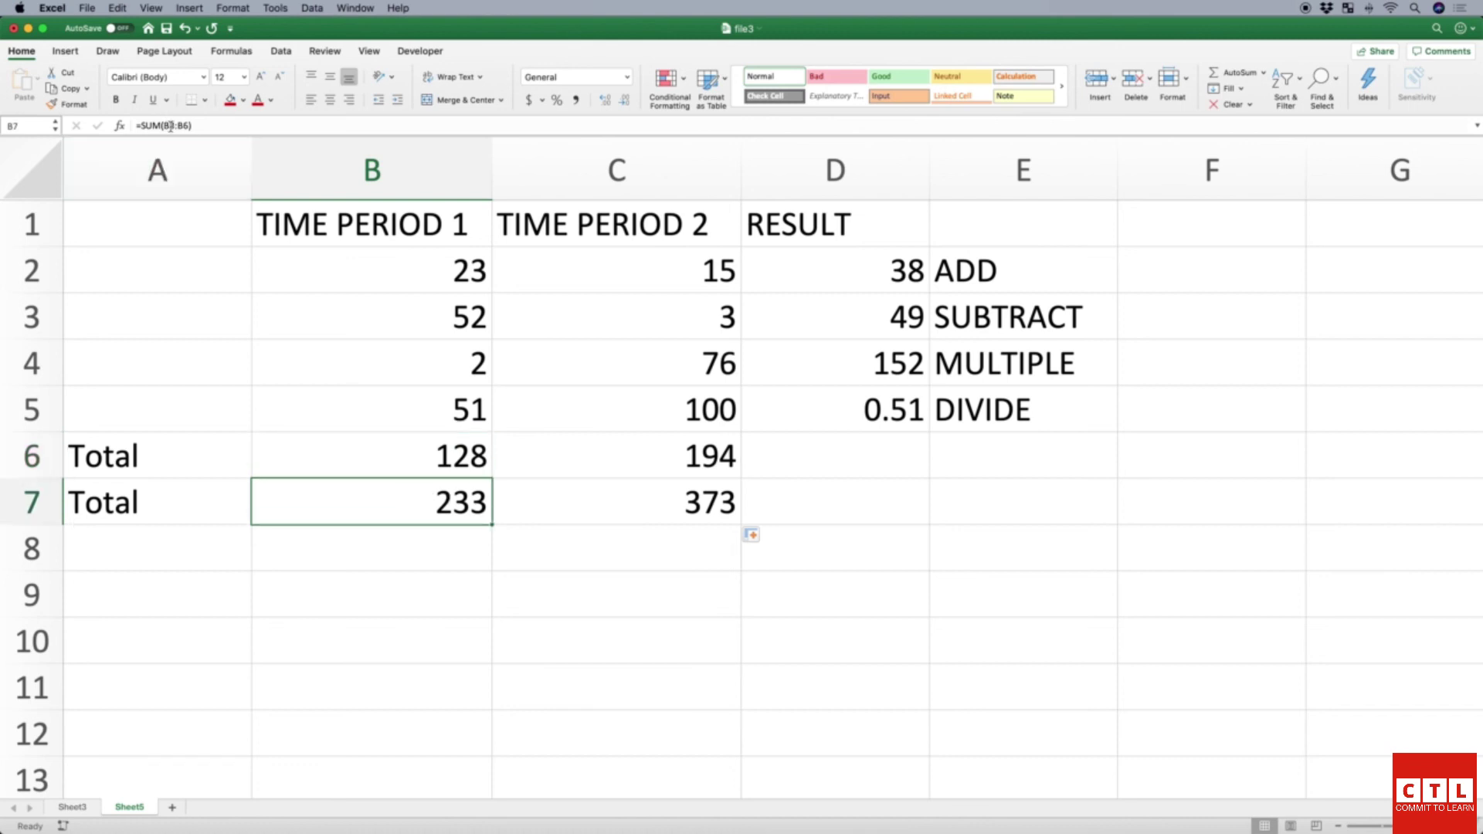
left_click(207, 125)
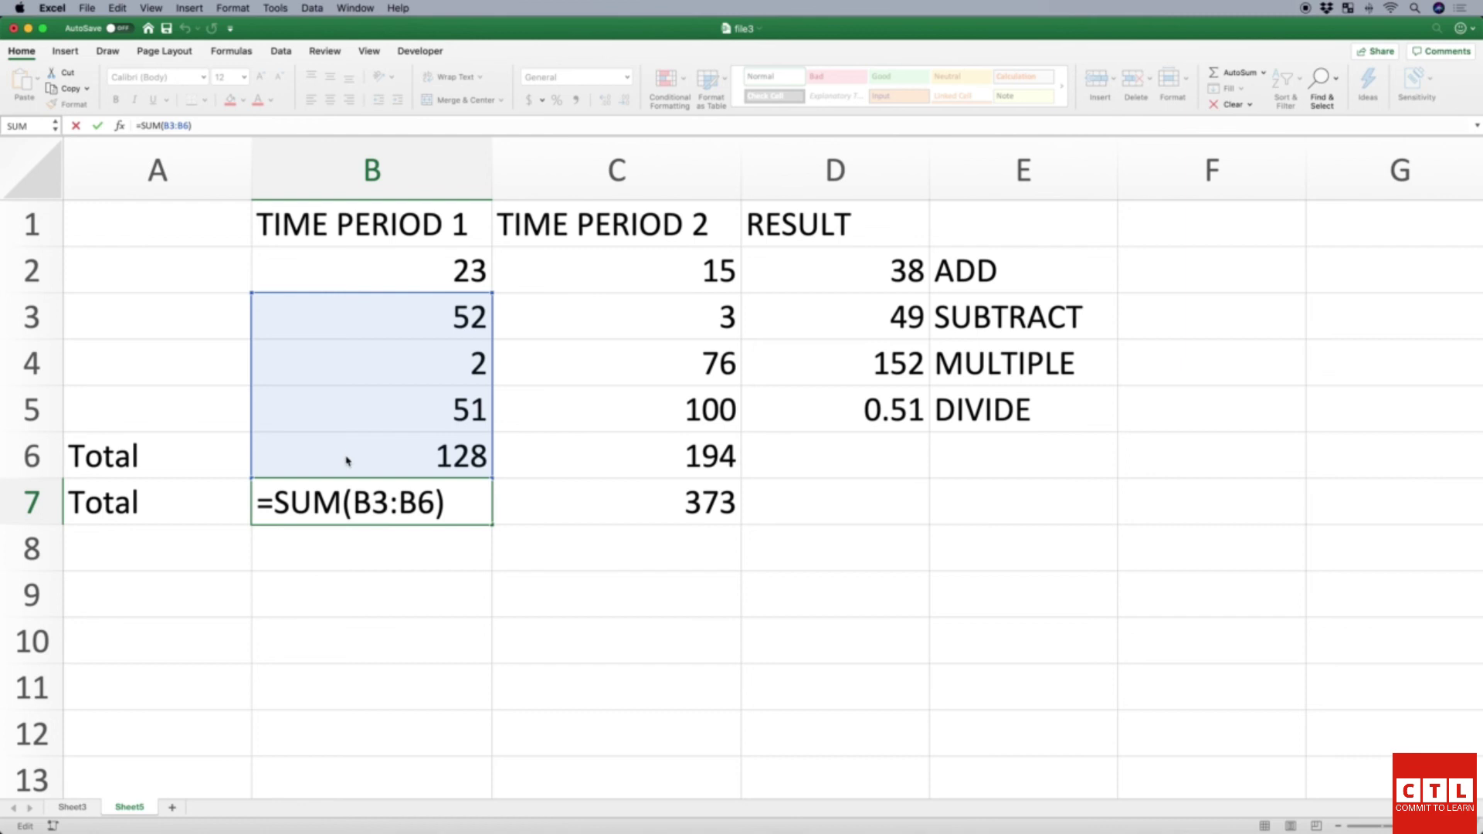
key("Return")
key("Up")
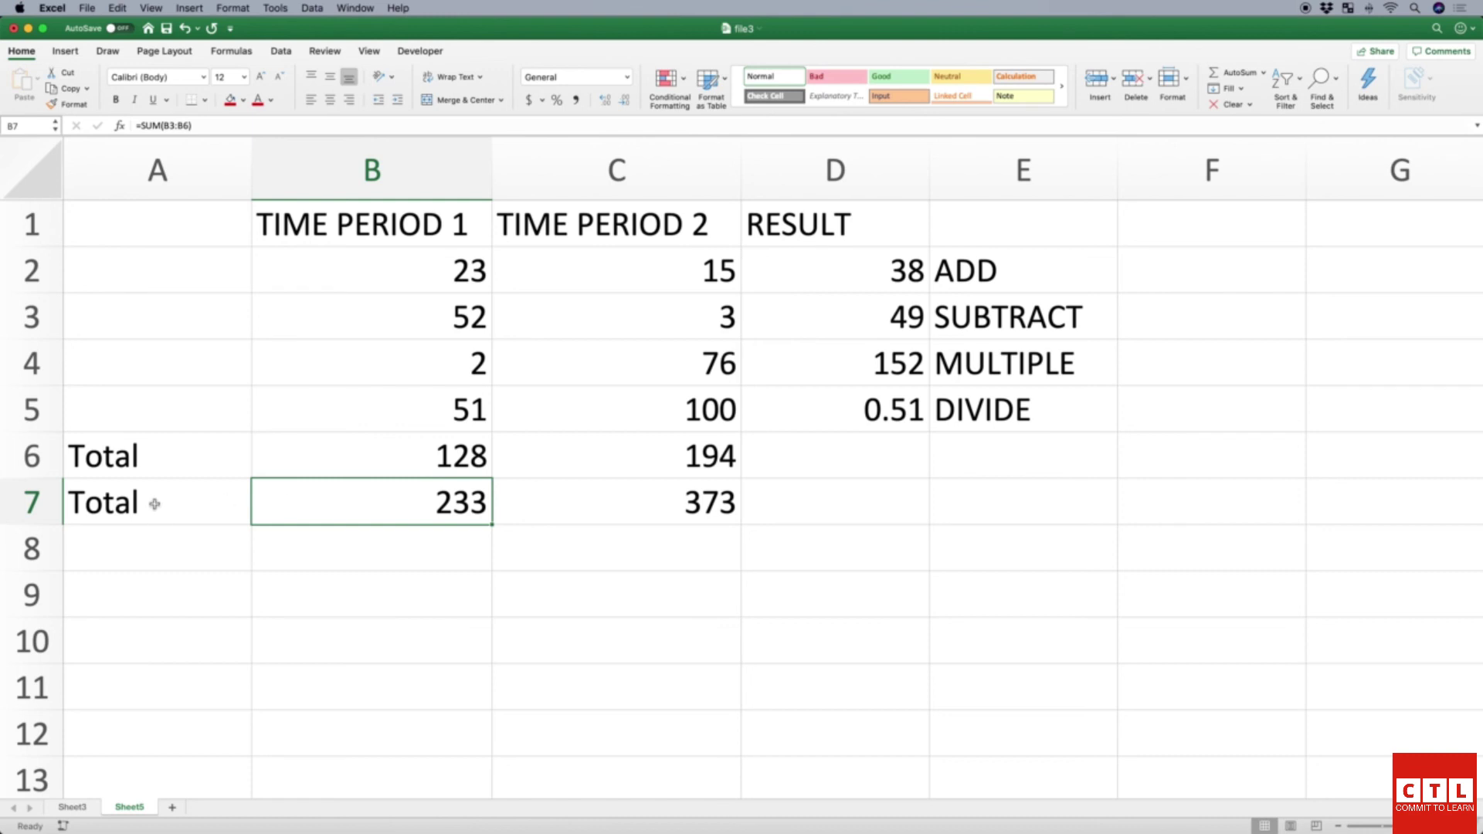
Step: Clear the contents of the filled total row in A7:C7
left_click_drag(152, 504, 625, 511)
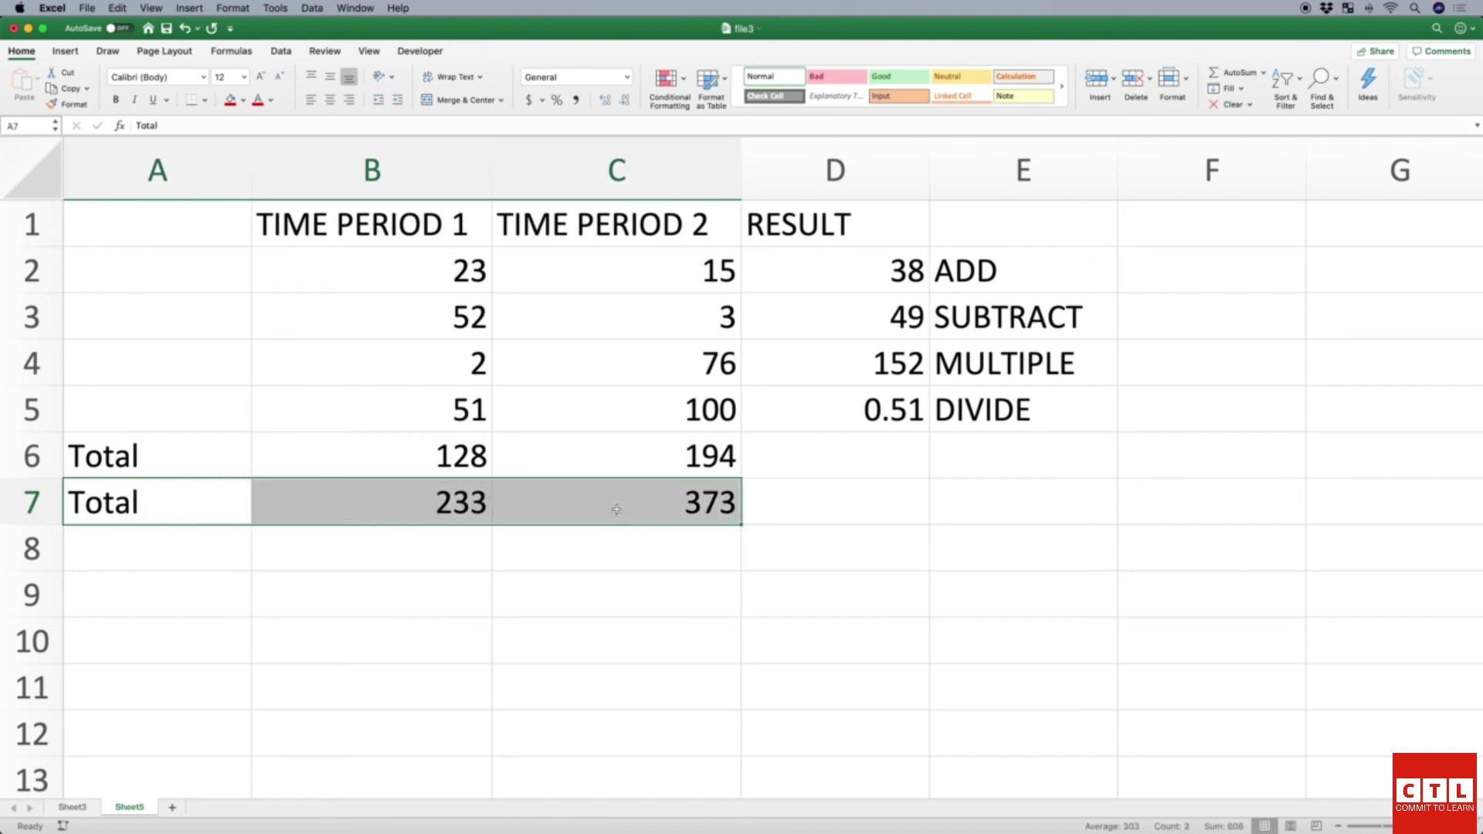
right_click(563, 499)
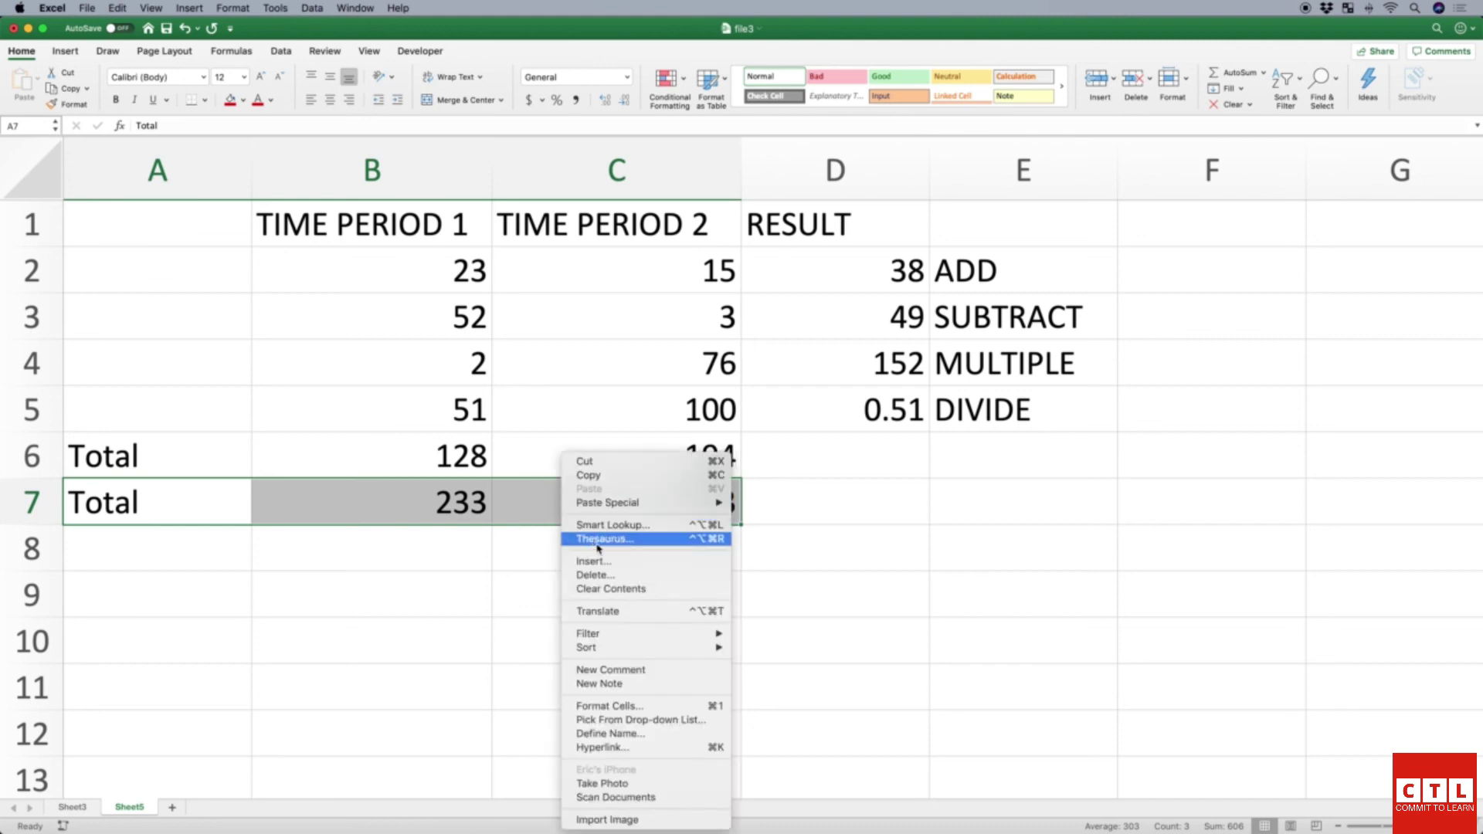
left_click(612, 590)
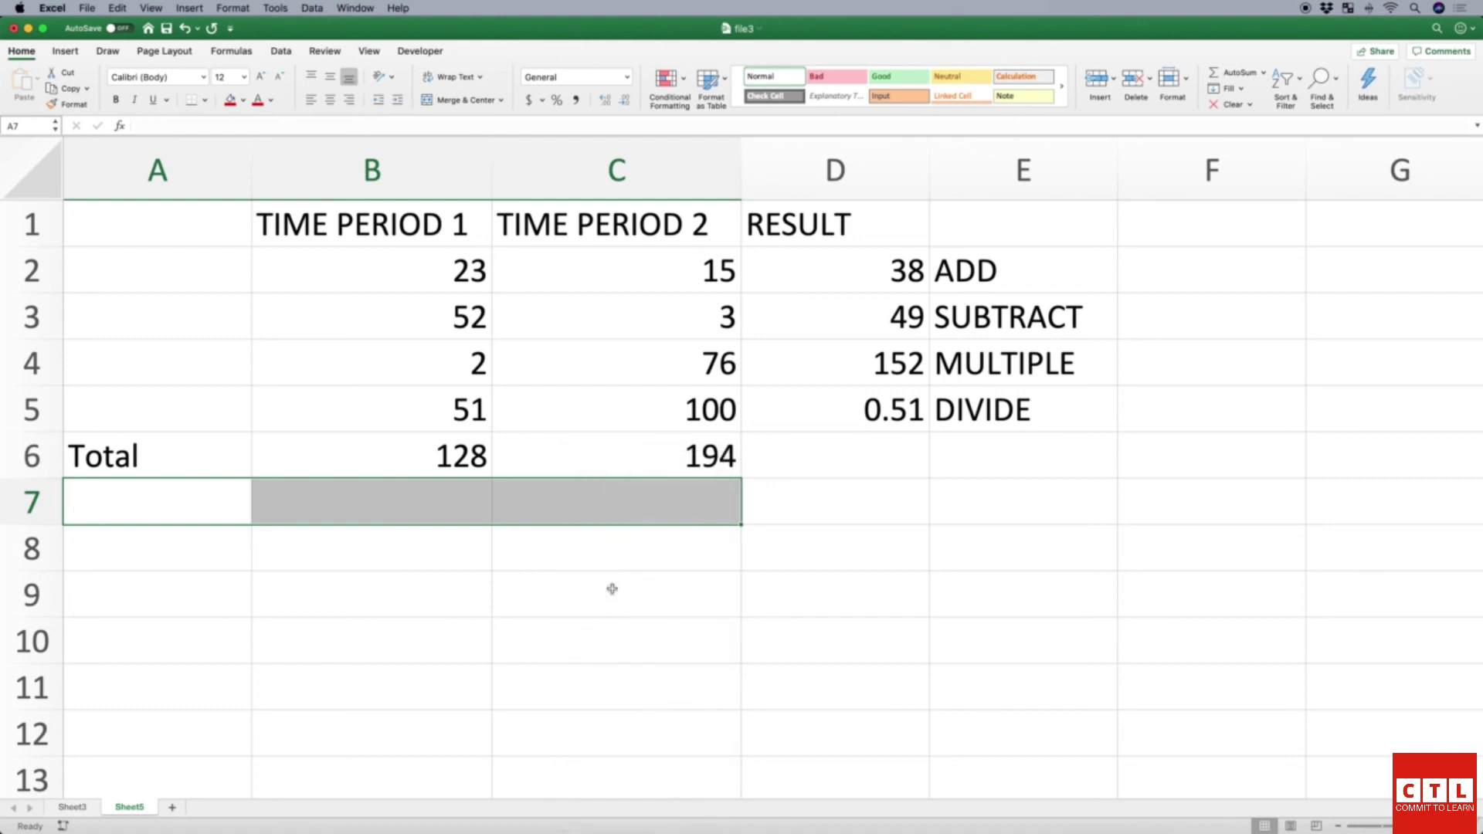
left_click(602, 509)
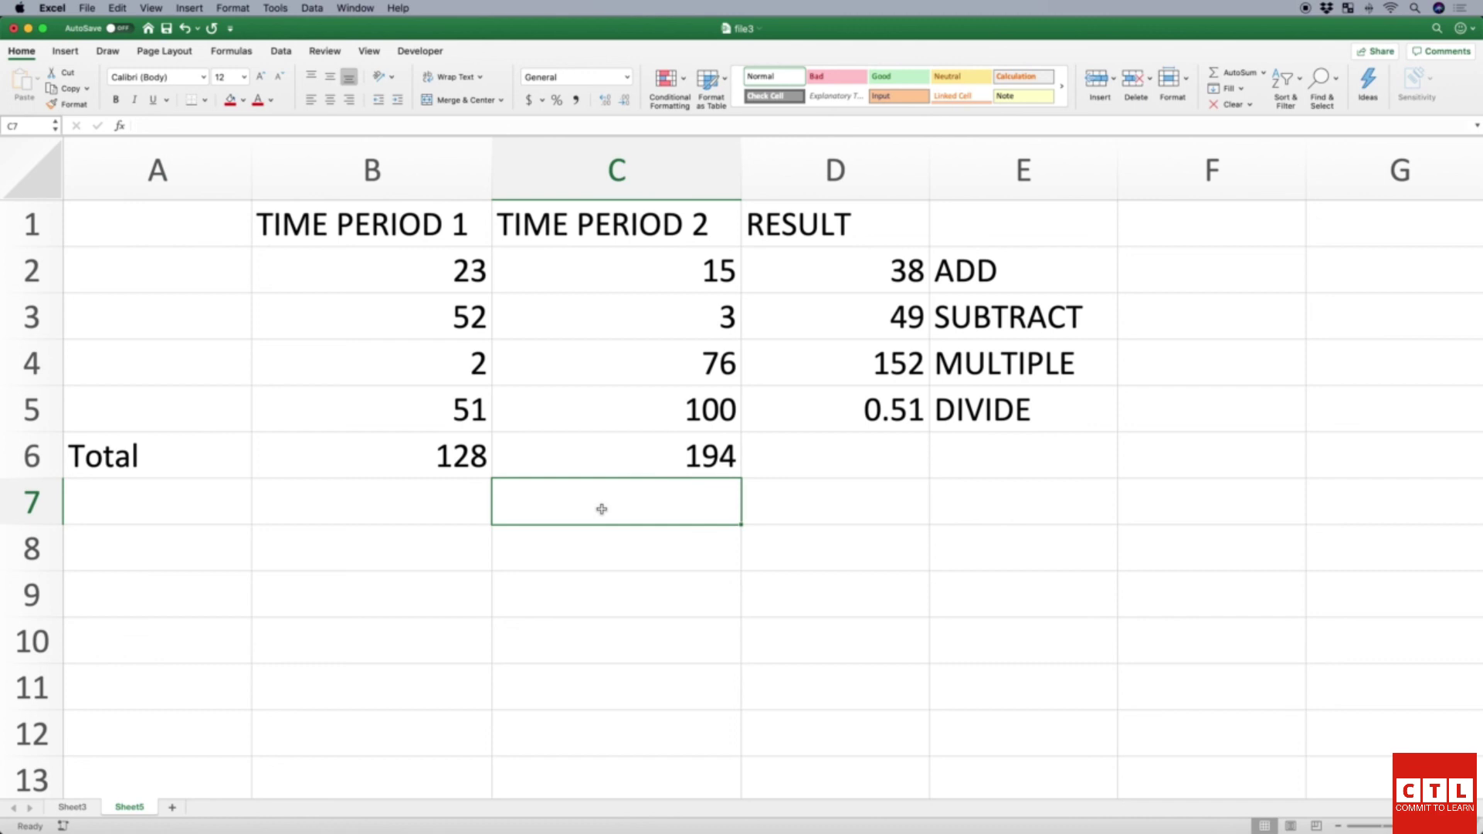
left_click_drag(623, 507, 826, 558)
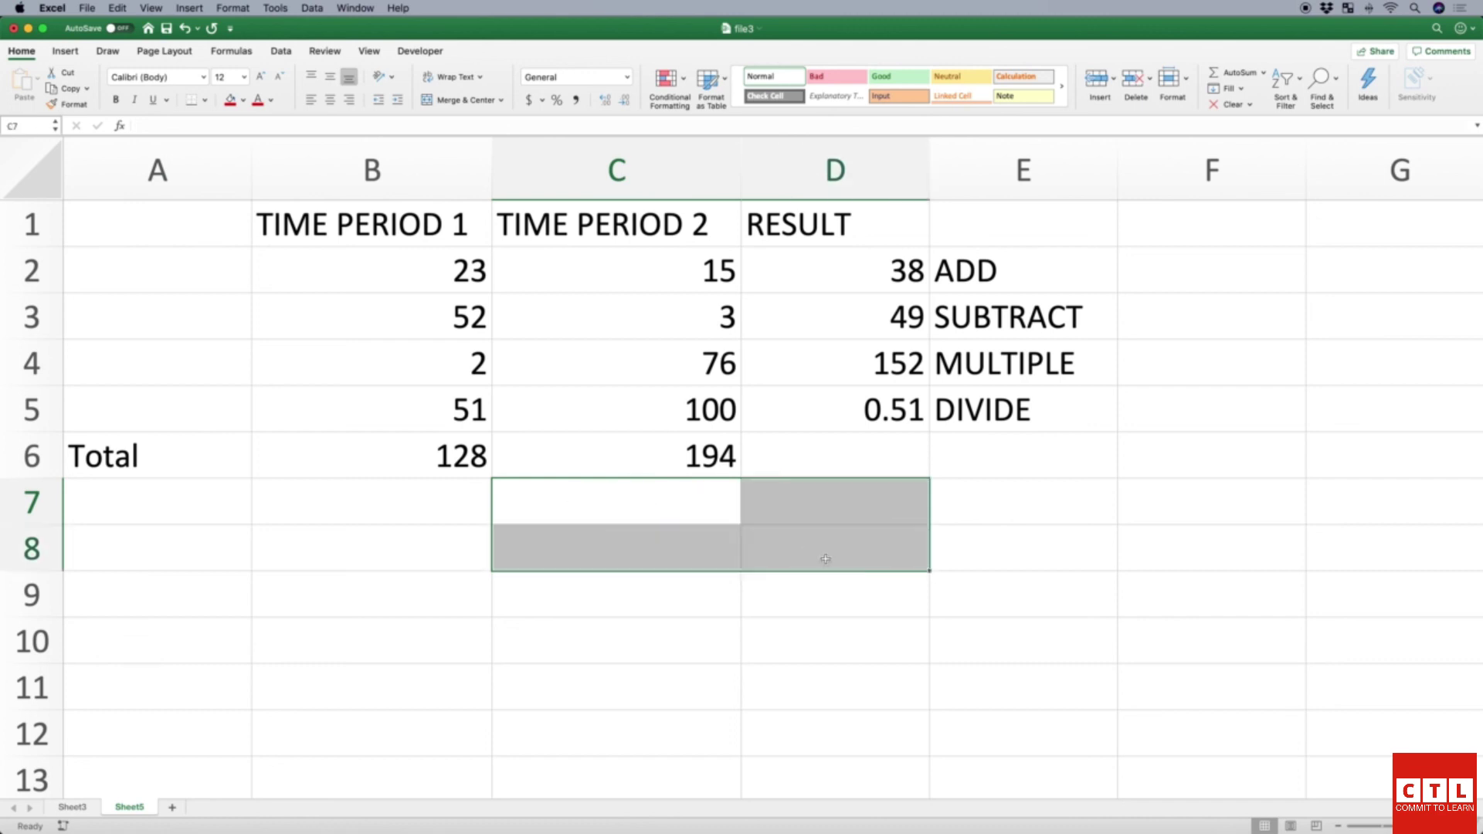